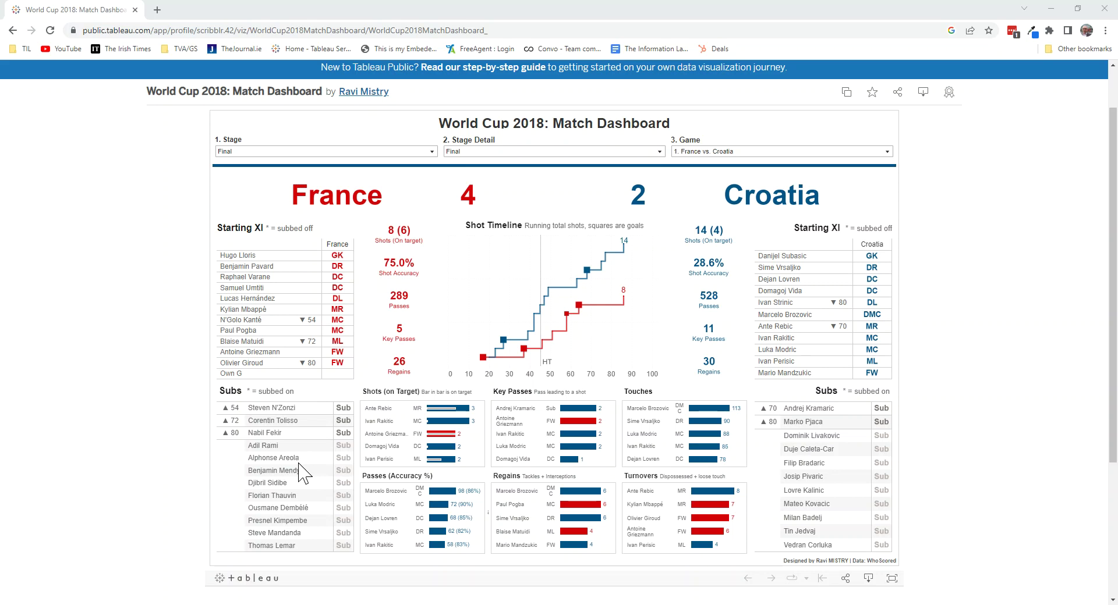
Back in Tableau Desktop, open Dashboard 1 and go to the Spurs worksheet
scroll(300, 431, "up", 1)
scroll(309, 326, "down", 3)
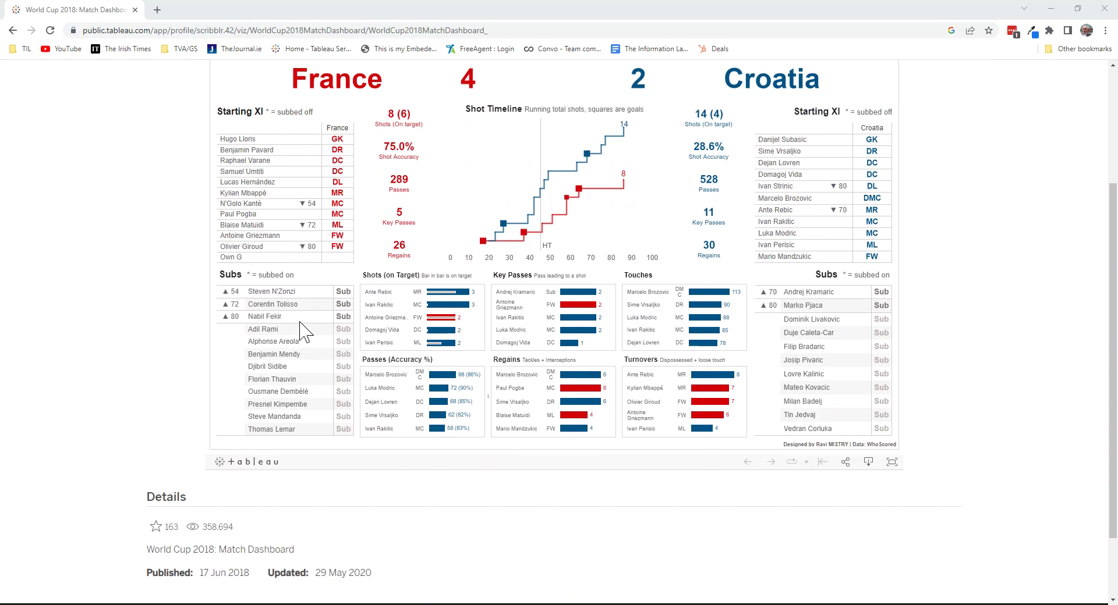
scroll(304, 335, "up", 1)
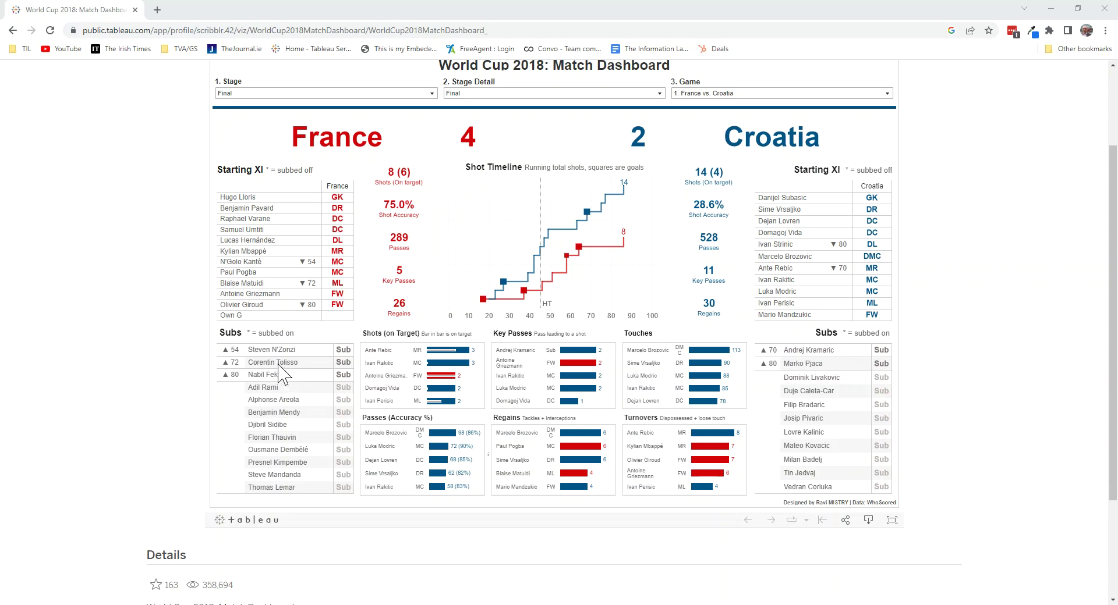
key("alt+Tab")
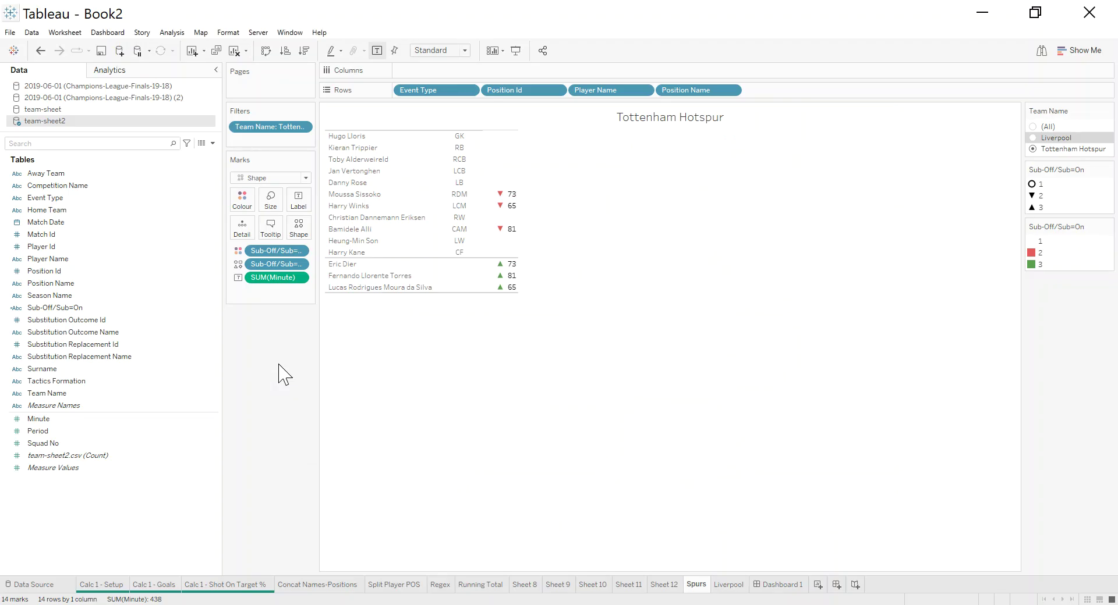
left_click(779, 586)
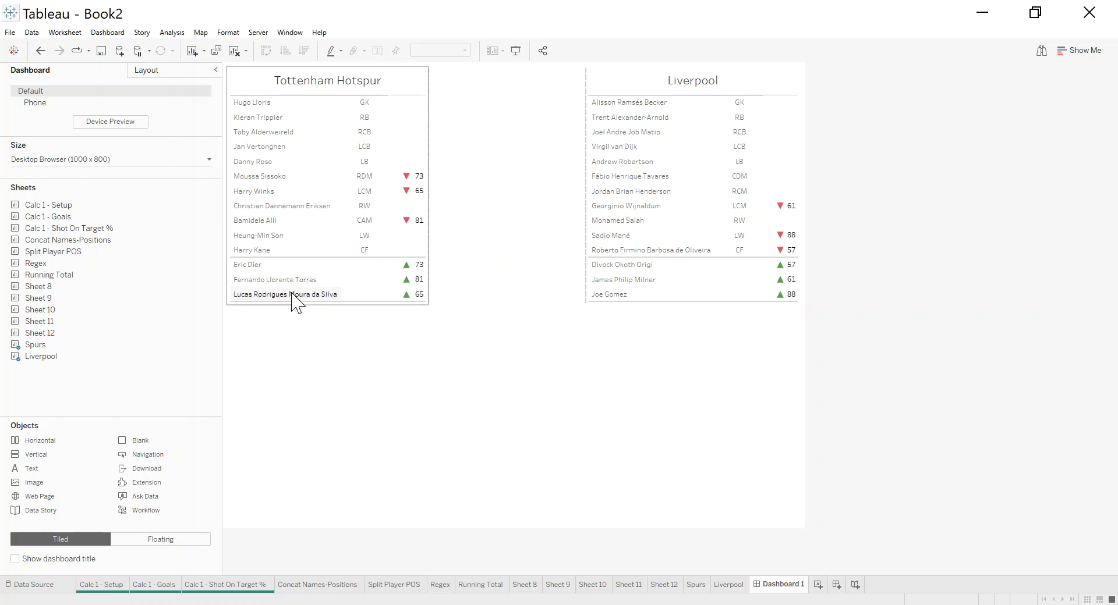
mouse_move(420, 269)
left_click(696, 585)
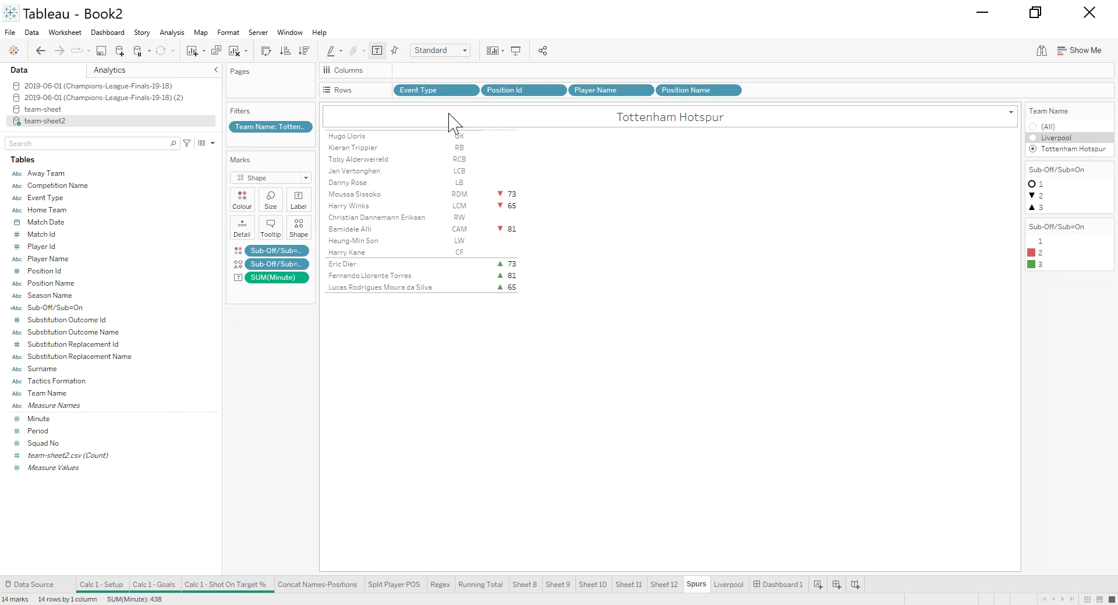
Show the Event Type header so Starting XI and Sub labels appear down the rows
left_click(469, 90)
left_click(485, 180)
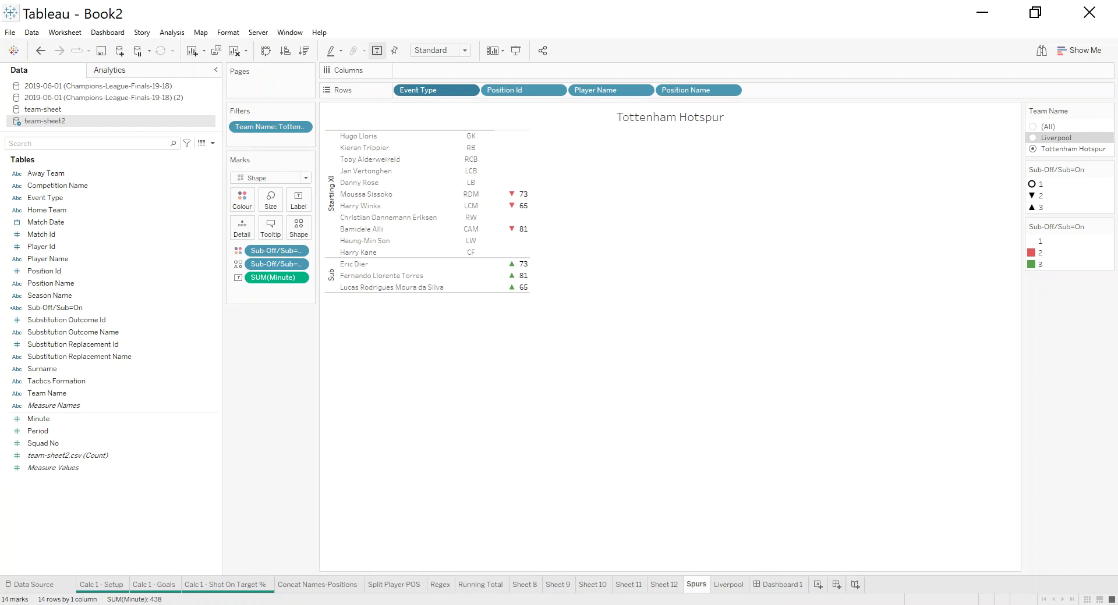
key("alt+Tab")
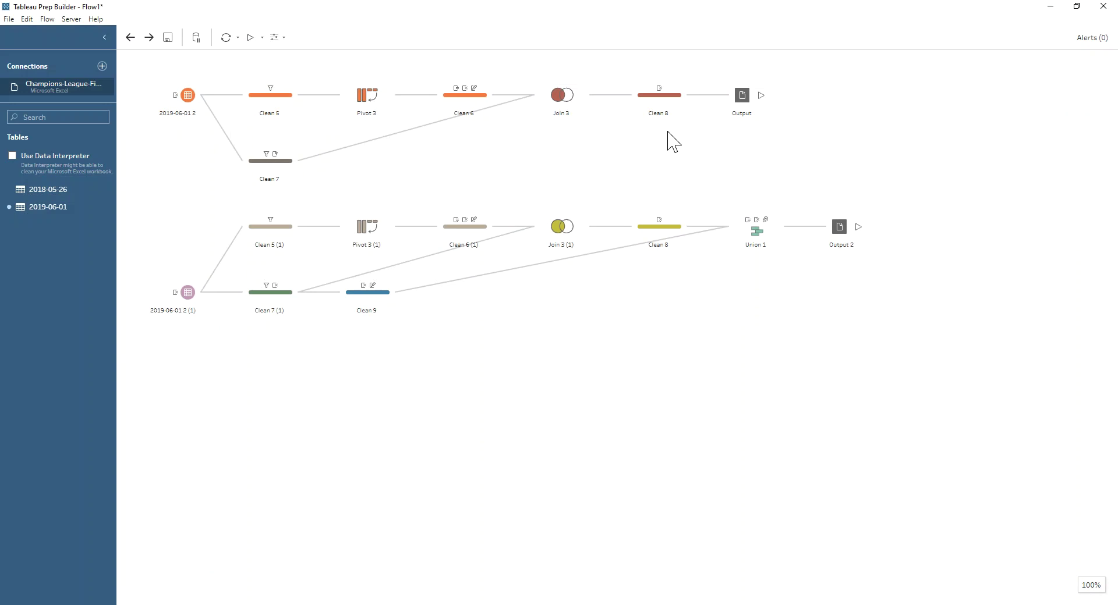
Move the lower flow further down the canvas and review Clean 8's profile cards
left_click_drag(191, 210, 864, 345)
left_click_drag(384, 297, 361, 486)
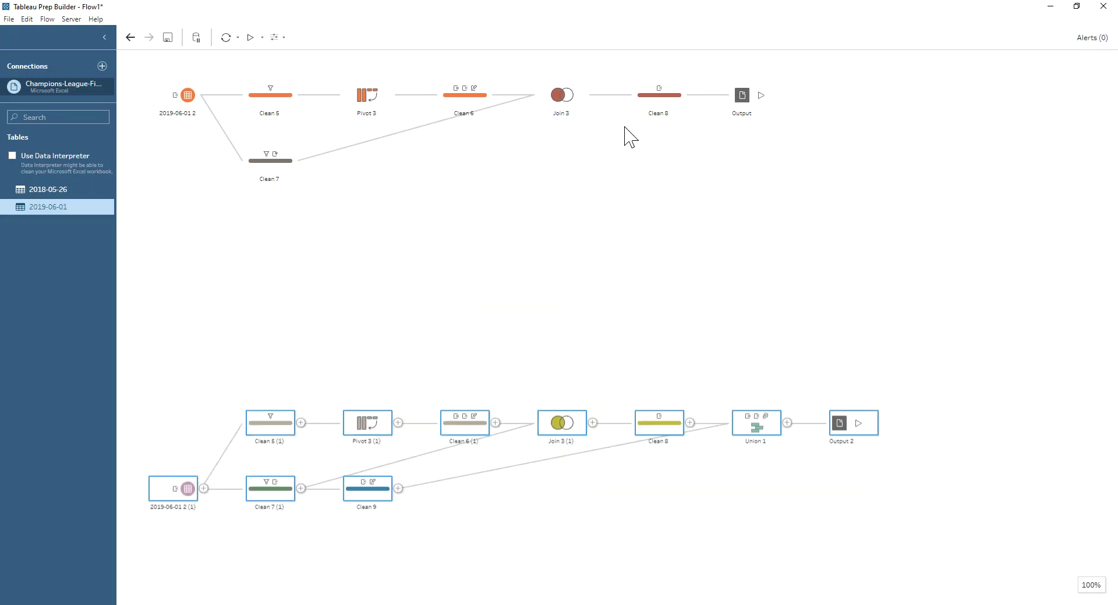
left_click(662, 99)
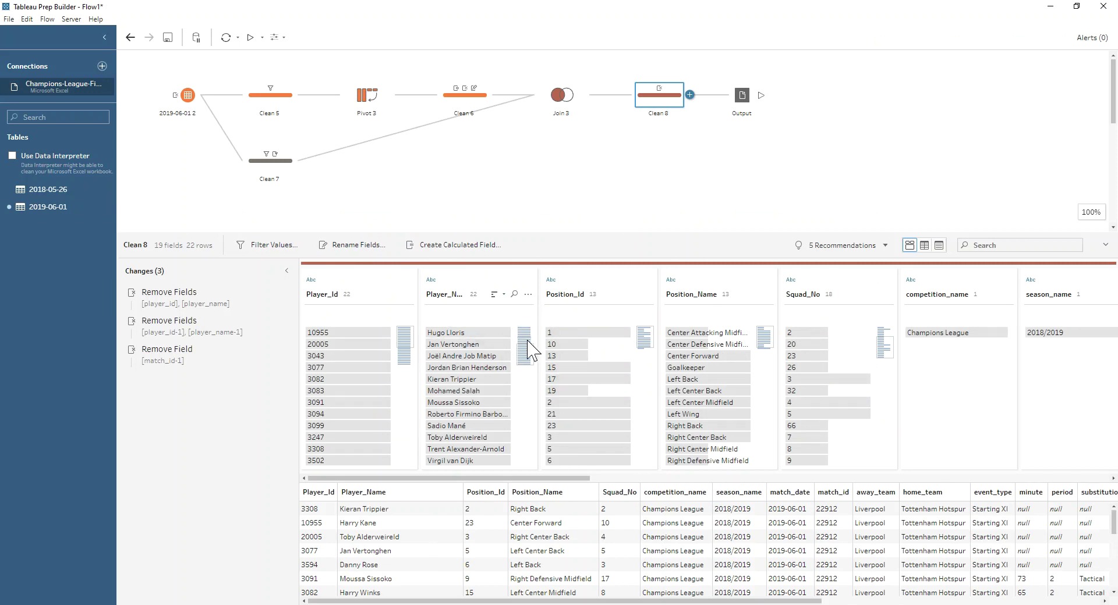
scroll(525, 349, "up", 3)
scroll(527, 361, "down", 5)
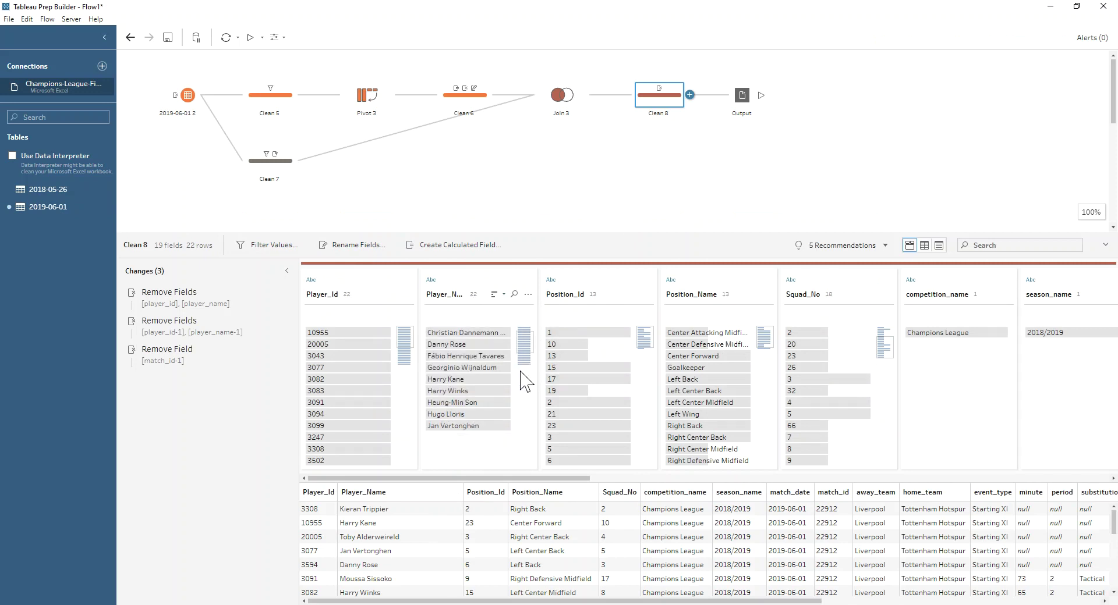
left_click_drag(559, 479, 702, 479)
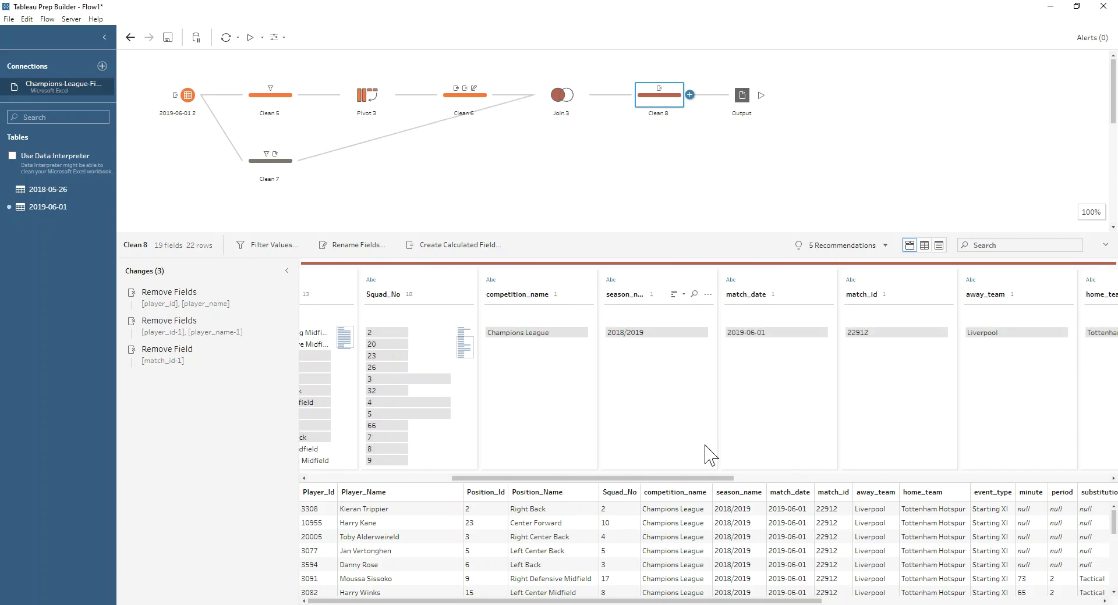
left_click_drag(658, 480, 1045, 478)
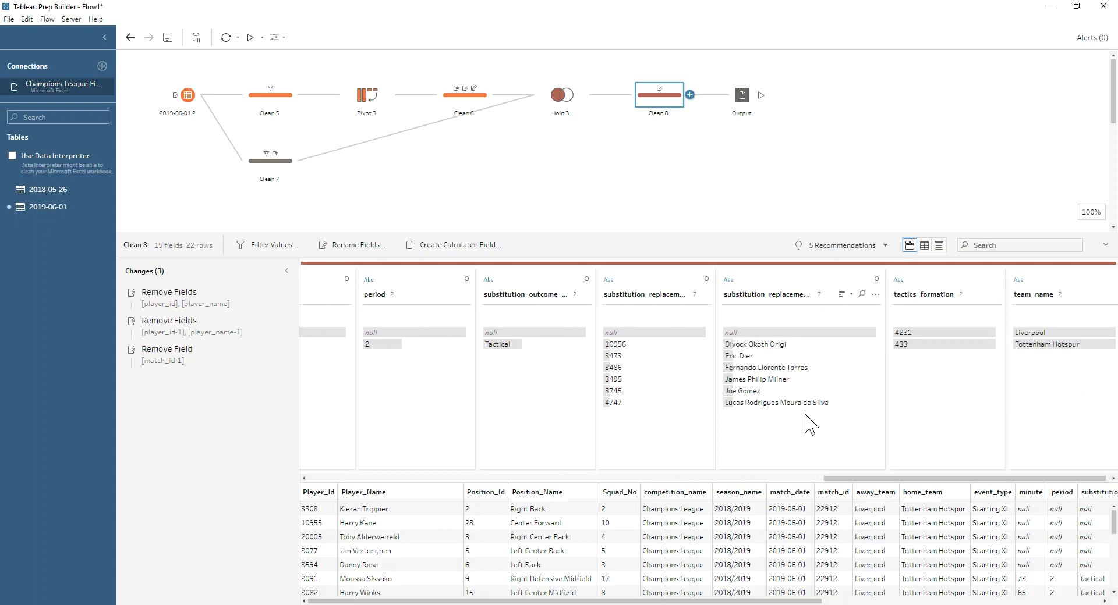
left_click_drag(881, 476, 376, 492)
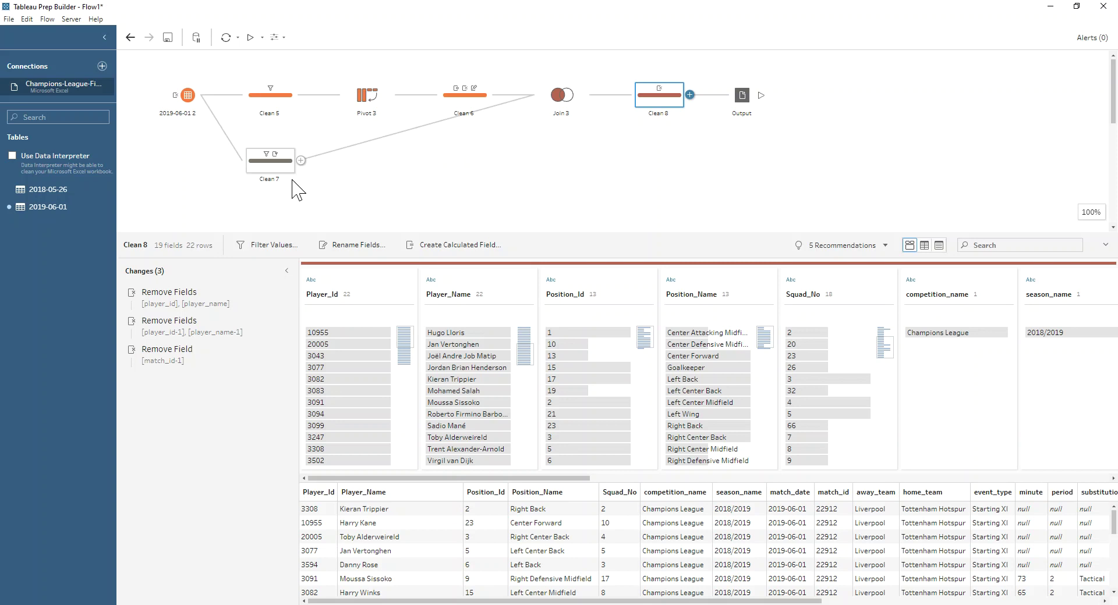
Delete the Keep Fields change from Clean 7's list of applied changes
left_click(271, 167)
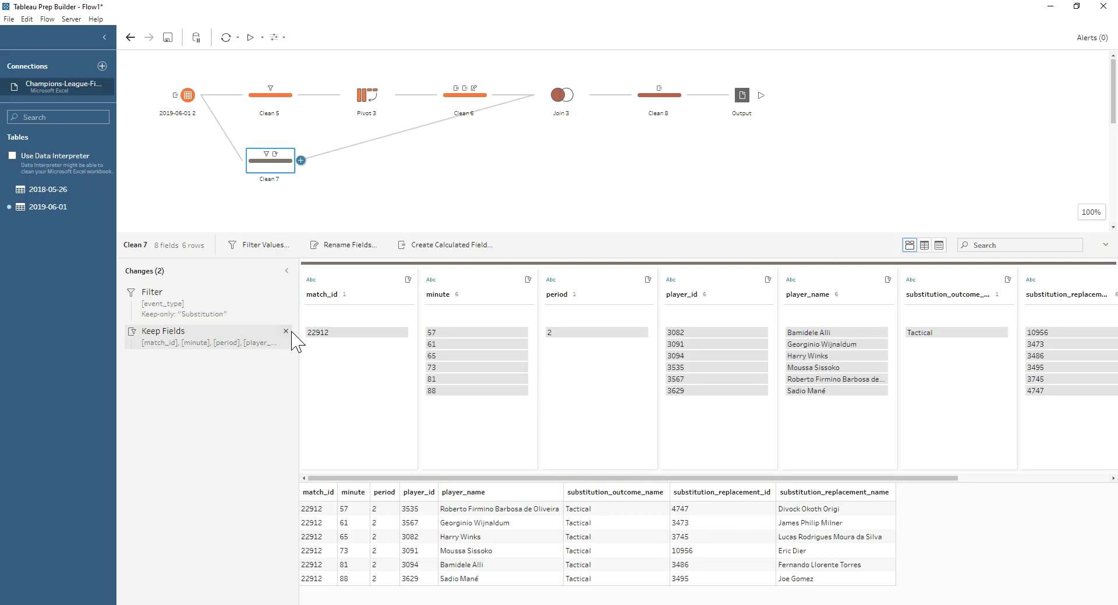
left_click(286, 332)
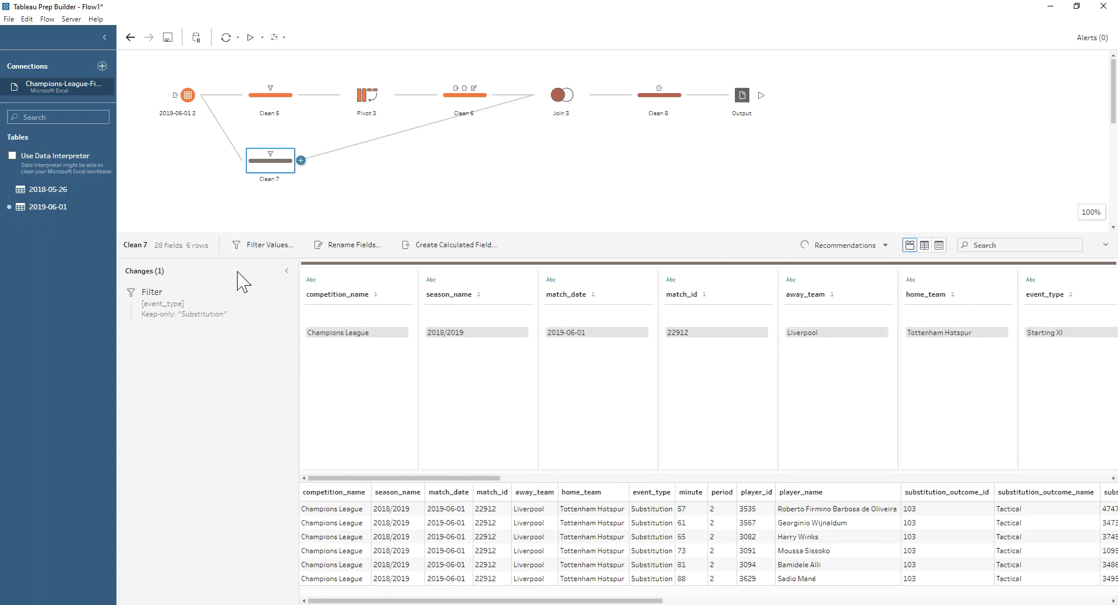
left_click(286, 272)
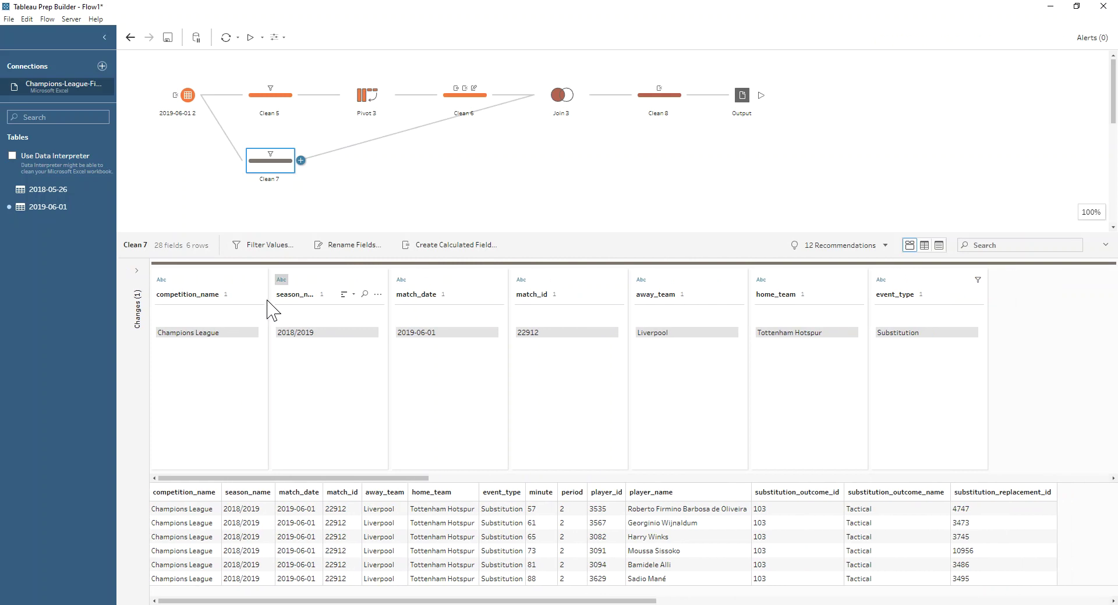
left_click(138, 278)
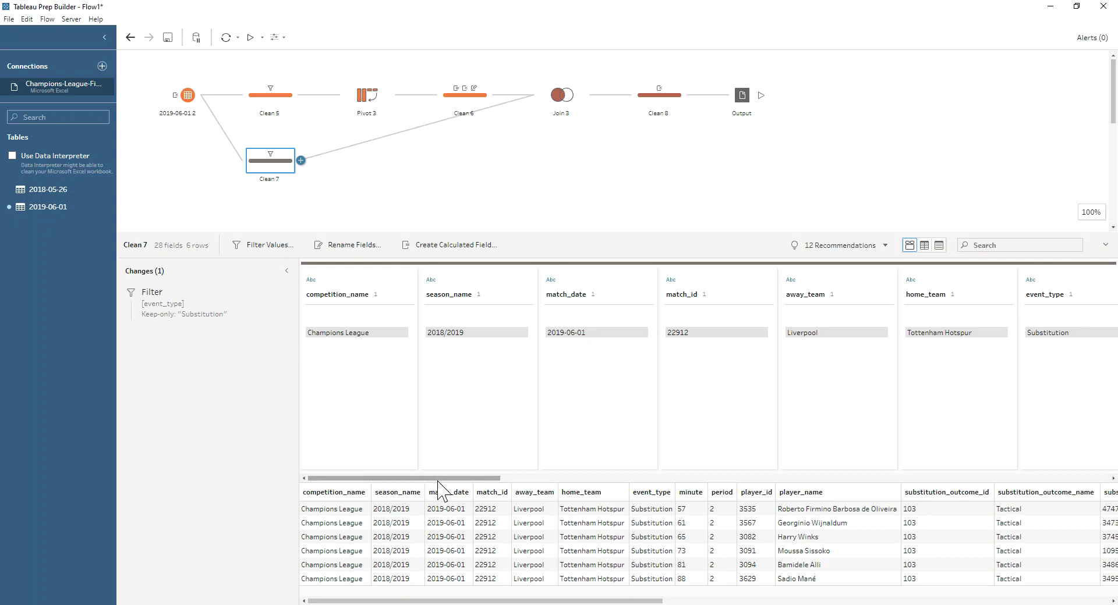
Remove the tactics_formation through tactics_lineup fields from Clean 7, leaving 16 fields
left_click_drag(439, 478, 809, 479)
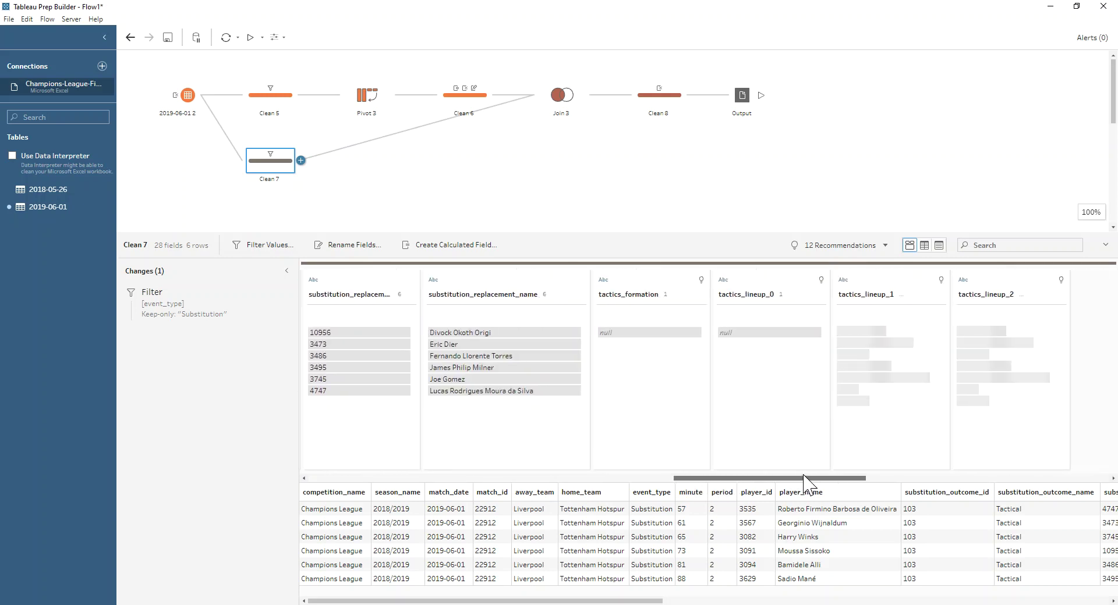
left_click(640, 296)
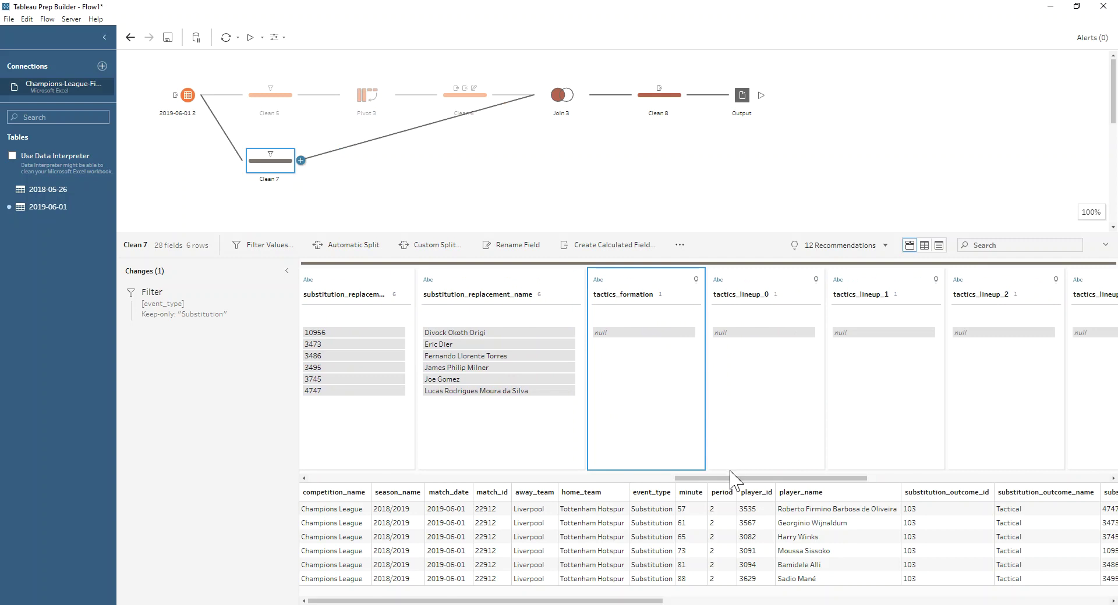
left_click_drag(736, 479, 1025, 479)
left_click(938, 285, "shift")
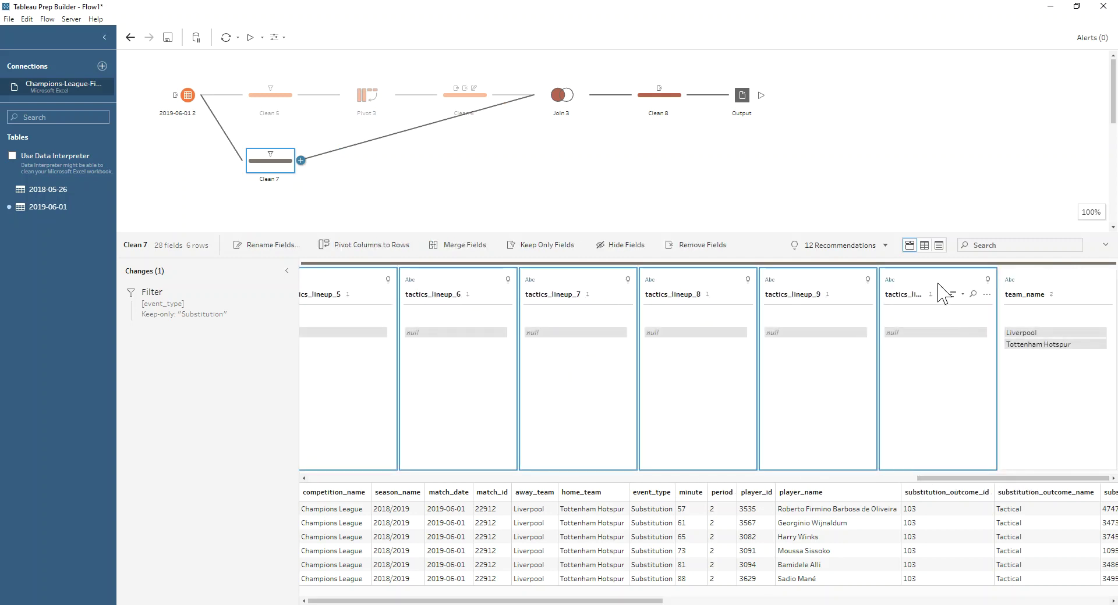
right_click(938, 286)
left_click(969, 372)
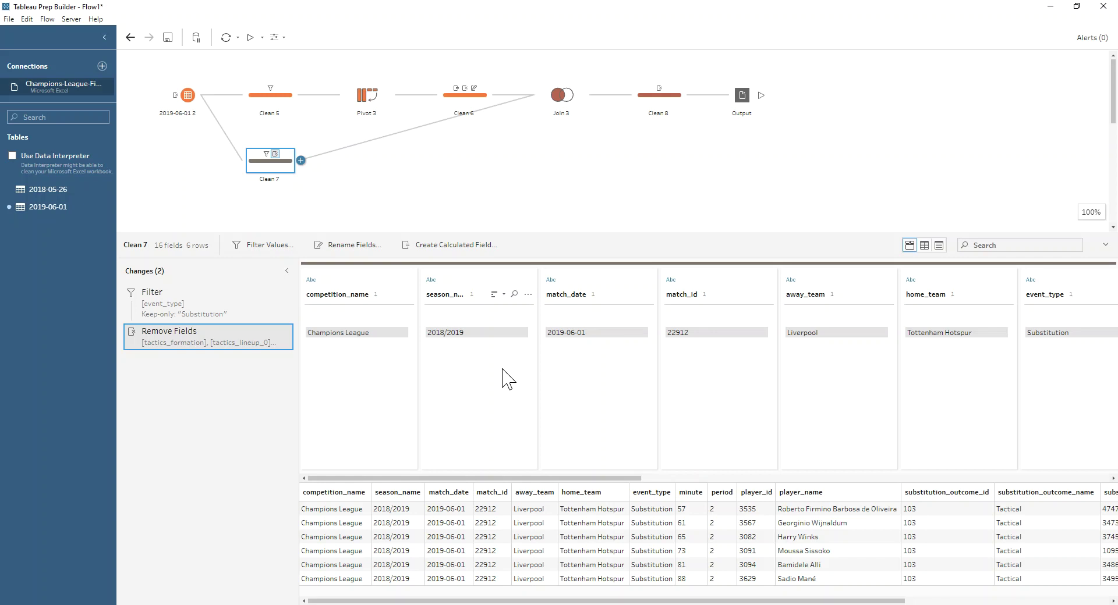
left_click(301, 161)
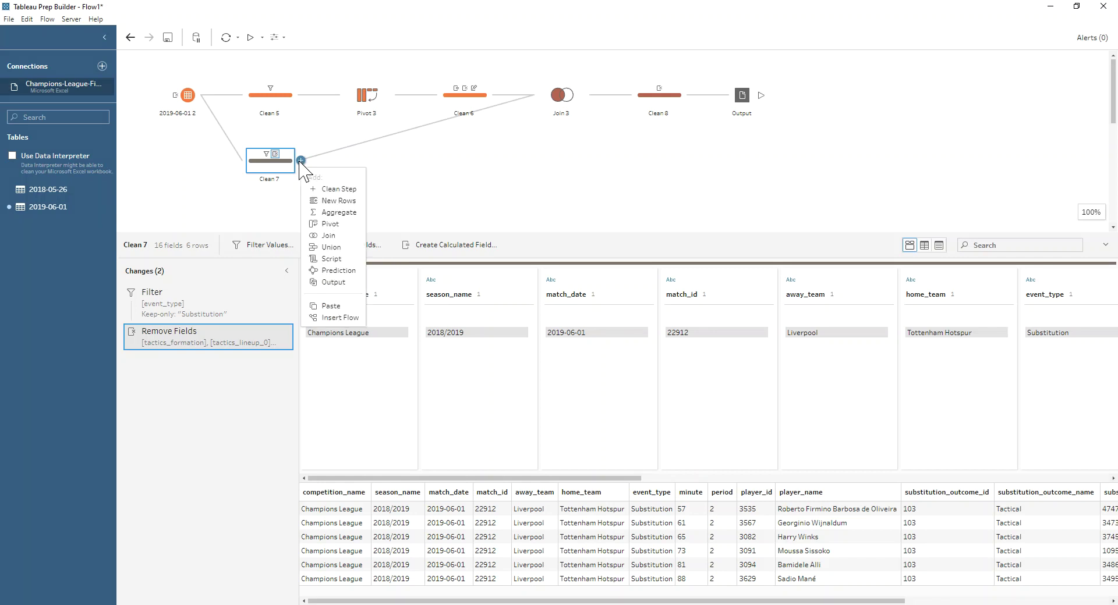
Add Clean 10 after Clean 7 and review its 16 fields and 6 substitution rows
left_click(330, 190)
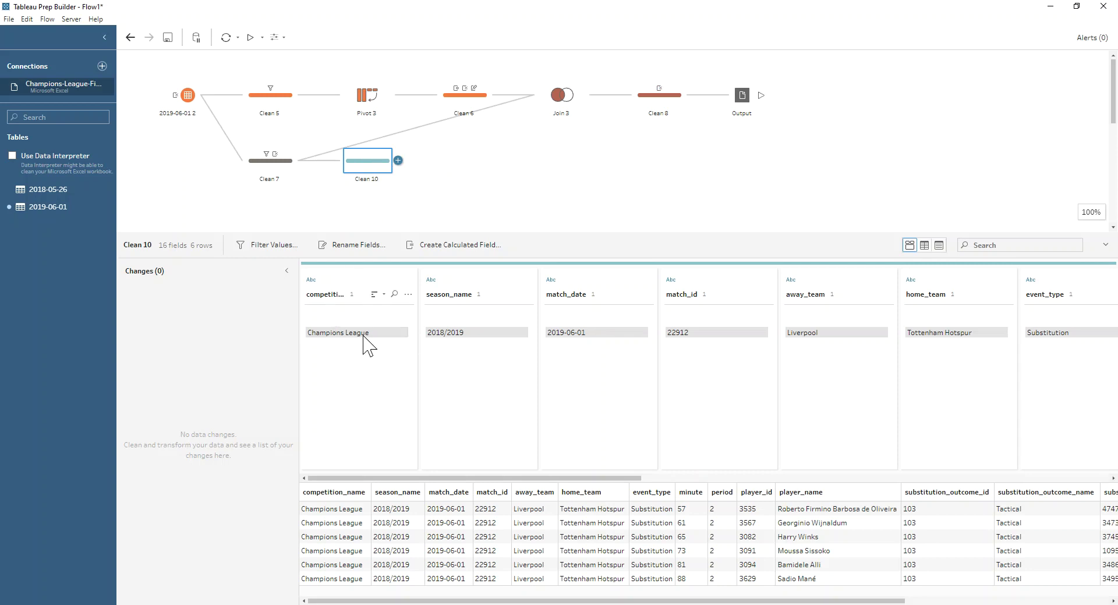
left_click_drag(546, 479, 864, 483)
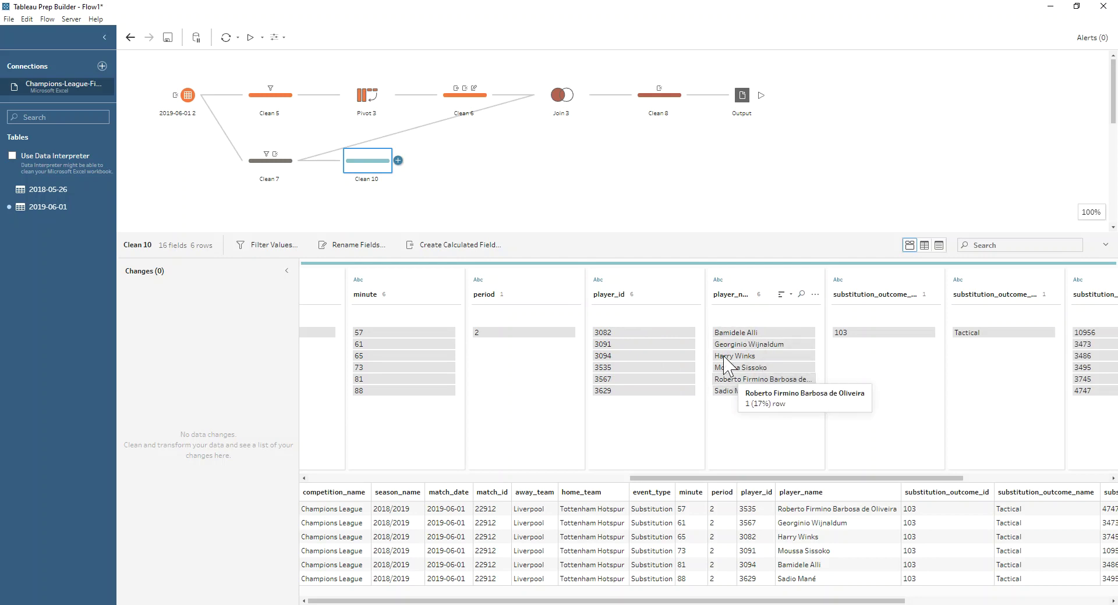
left_click_drag(716, 479, 920, 480)
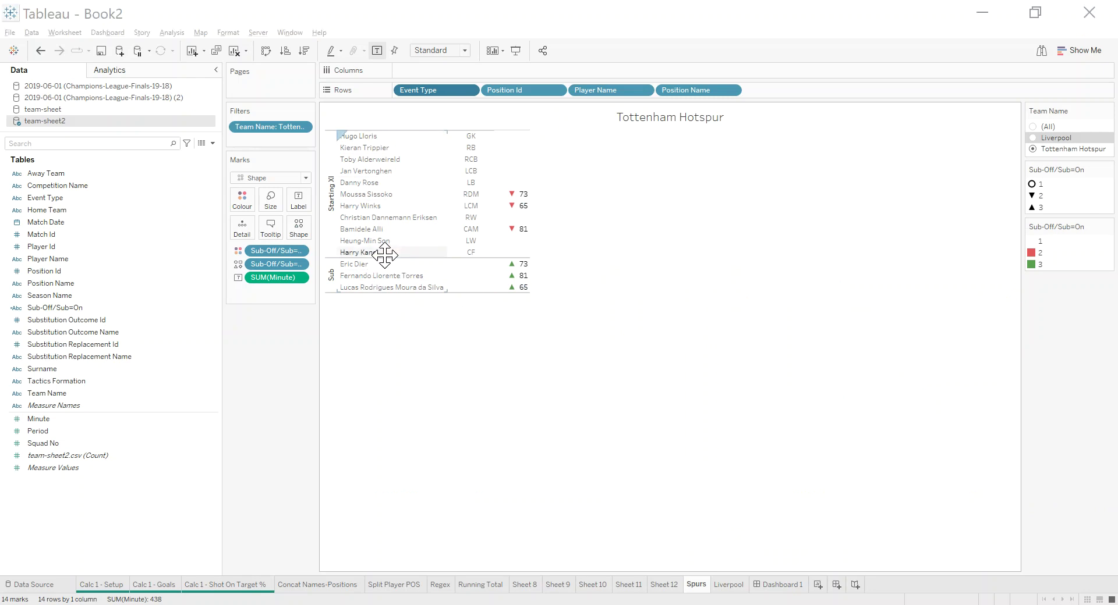
key("alt+Tab")
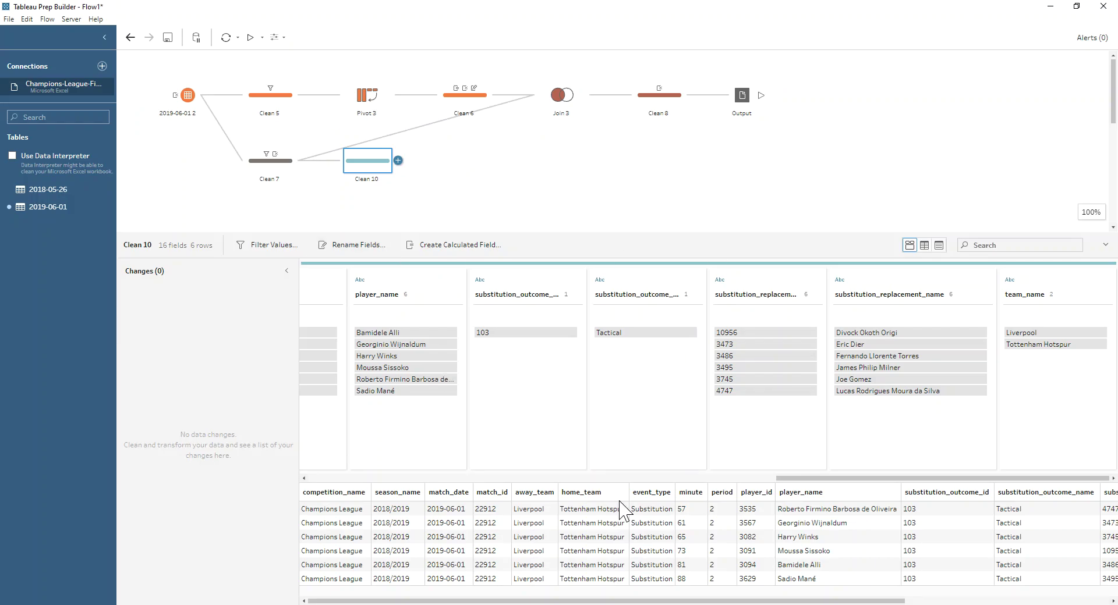
left_click_drag(810, 479, 757, 478)
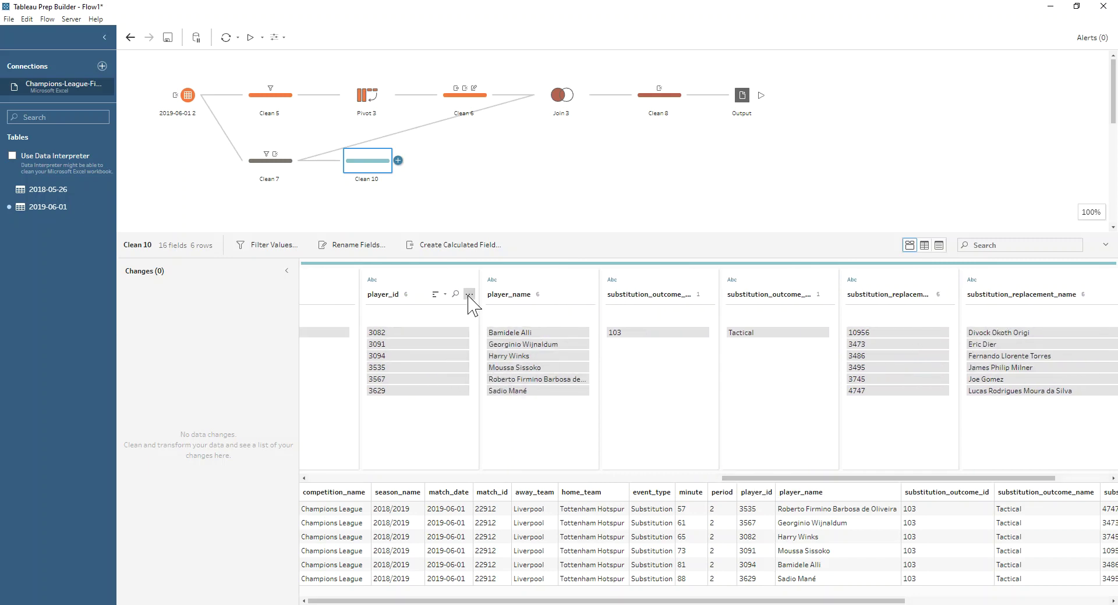
Remove the player_id and player_name fields from Clean 10
left_click(466, 289)
left_click(526, 289, "ctrl")
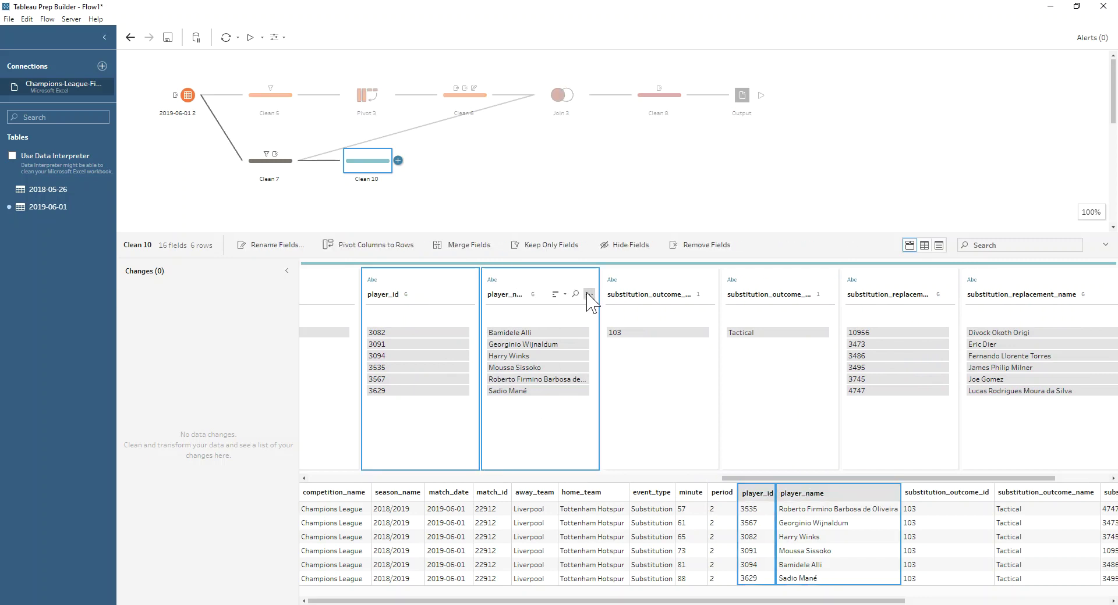
left_click(694, 245)
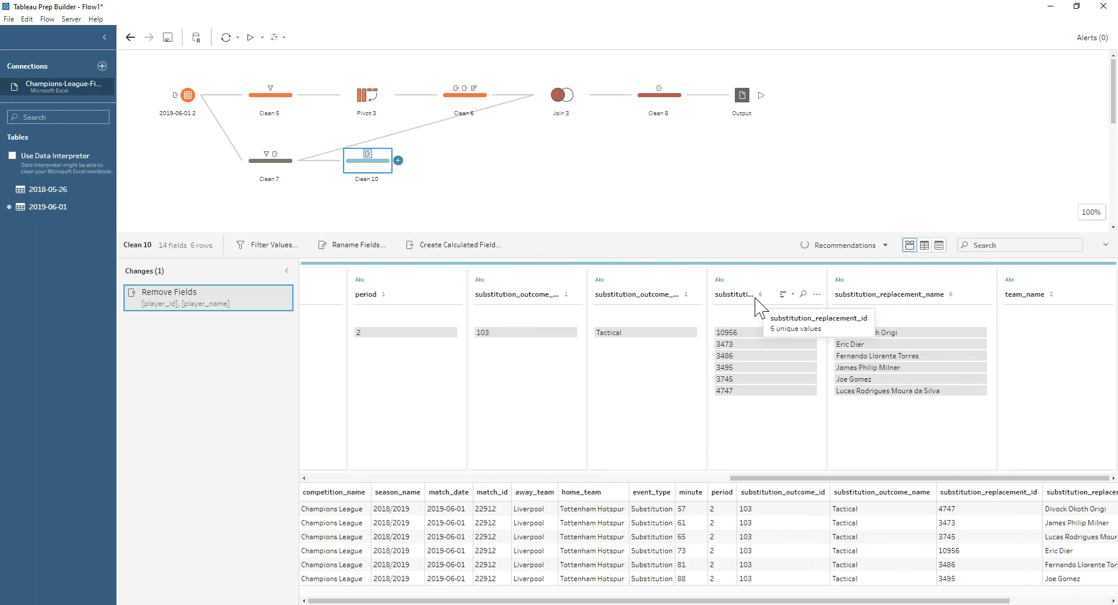
Rename substitution_replacement_id to Player_Id and substitution_replacement_name to Player_Name
right_click(755, 299)
left_click(786, 414)
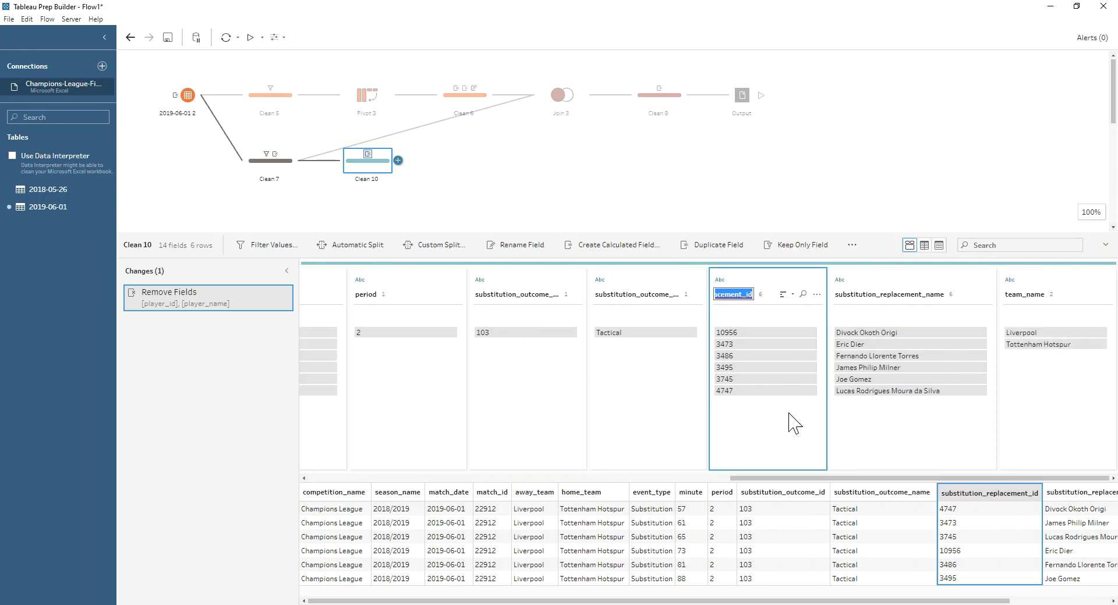
type("Player_Id")
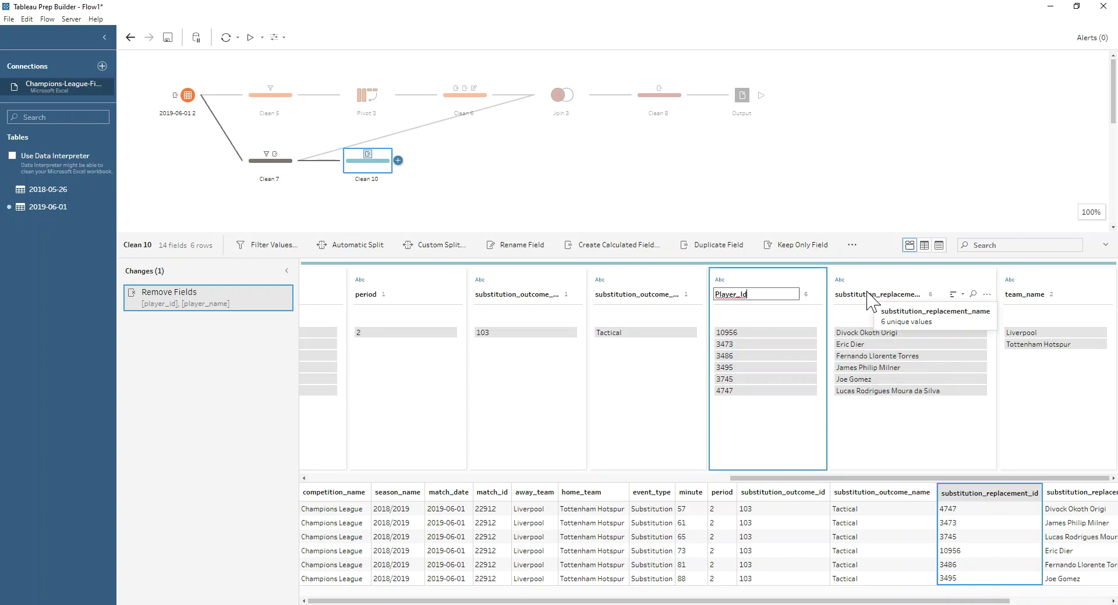
key("Return")
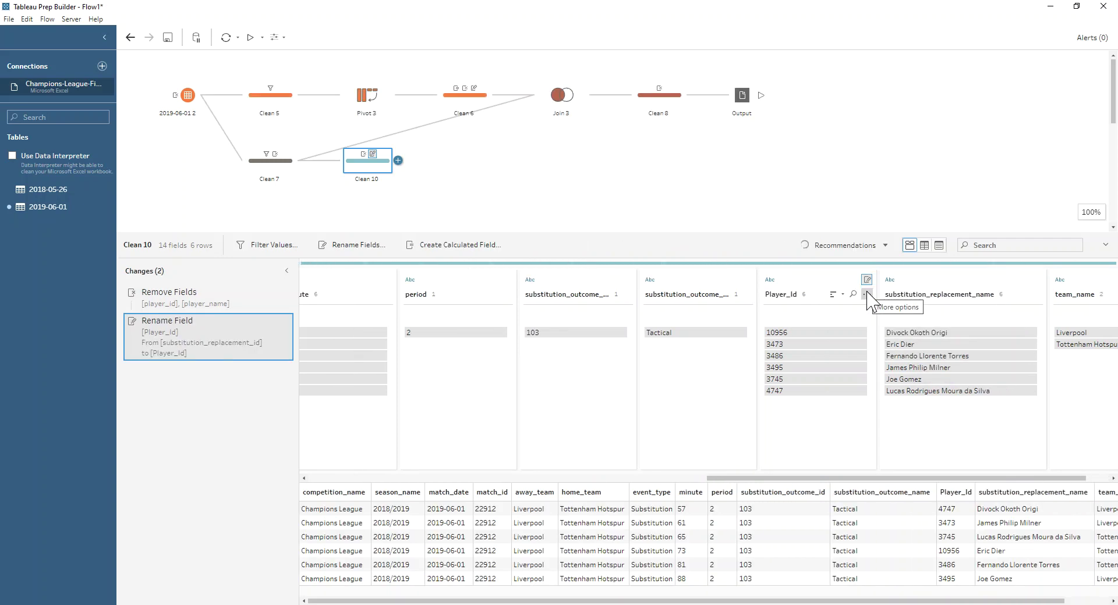
right_click(936, 300)
left_click(966, 405)
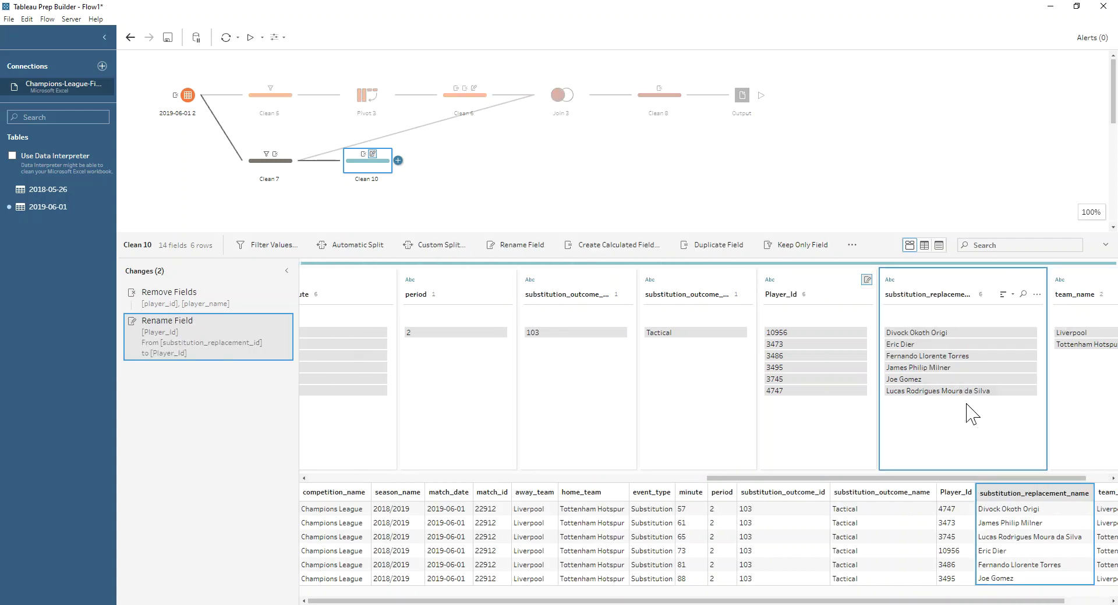
type("Player_Name")
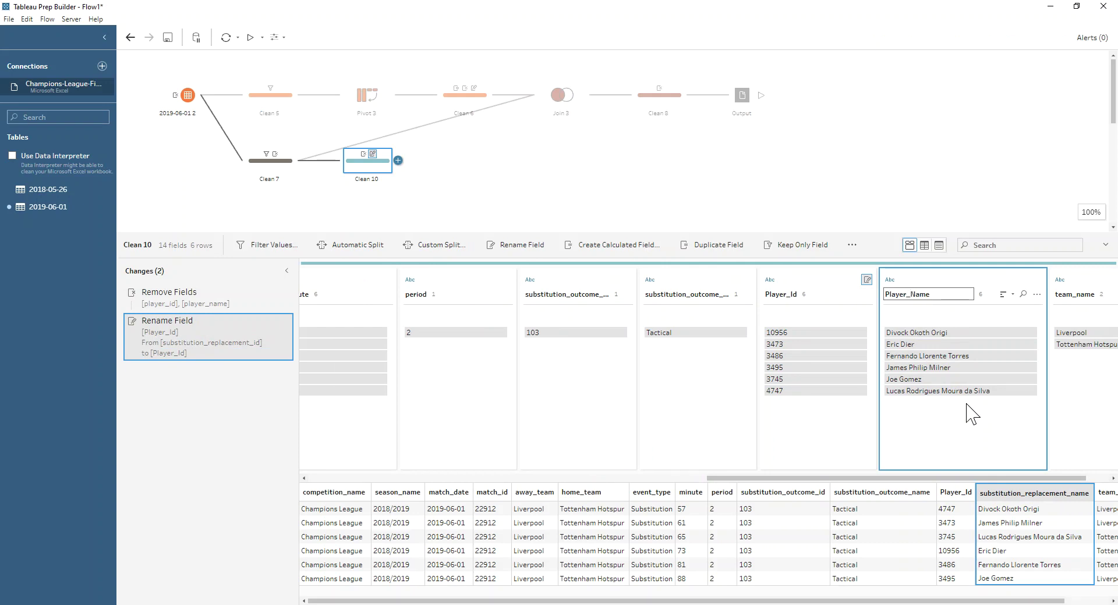
key("Return")
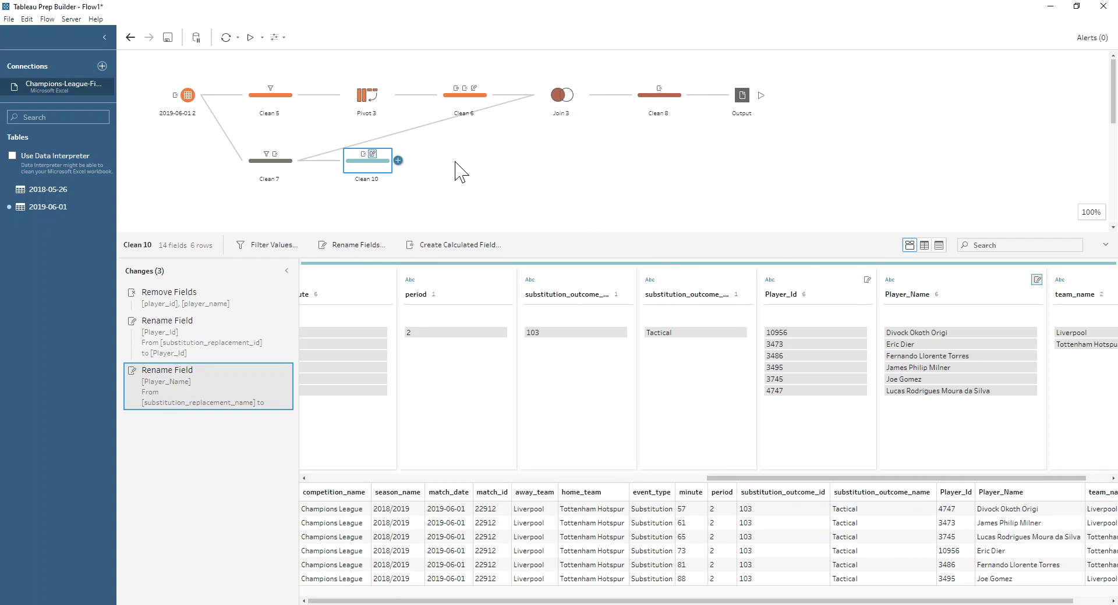
Drag Clean 10 onto Clean 8 to union the two steps
left_click_drag(367, 165, 707, 110)
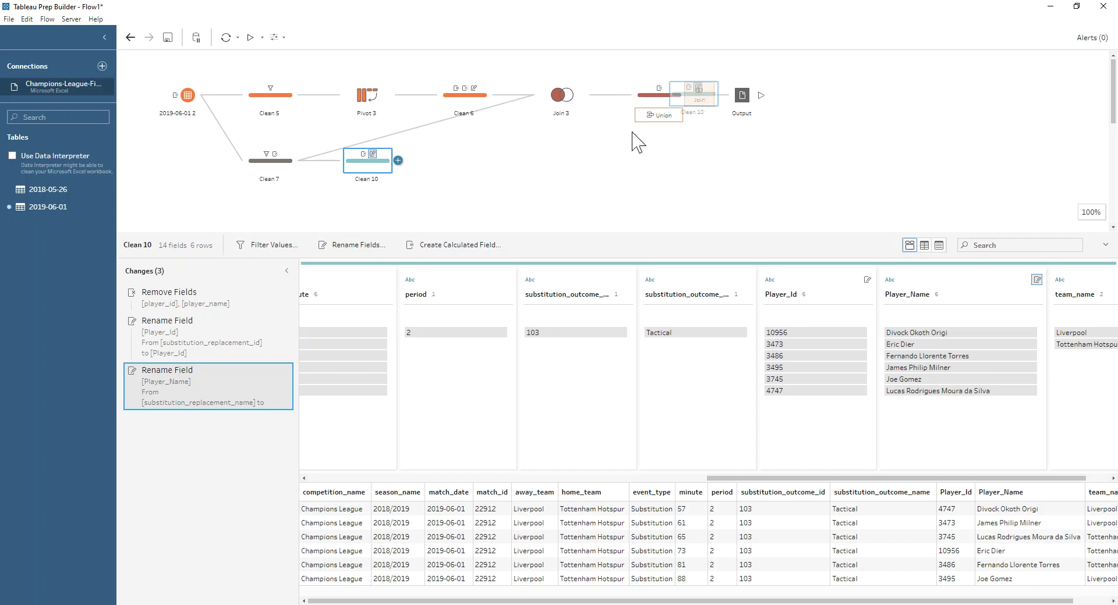
left_click_drag(637, 142, 634, 143)
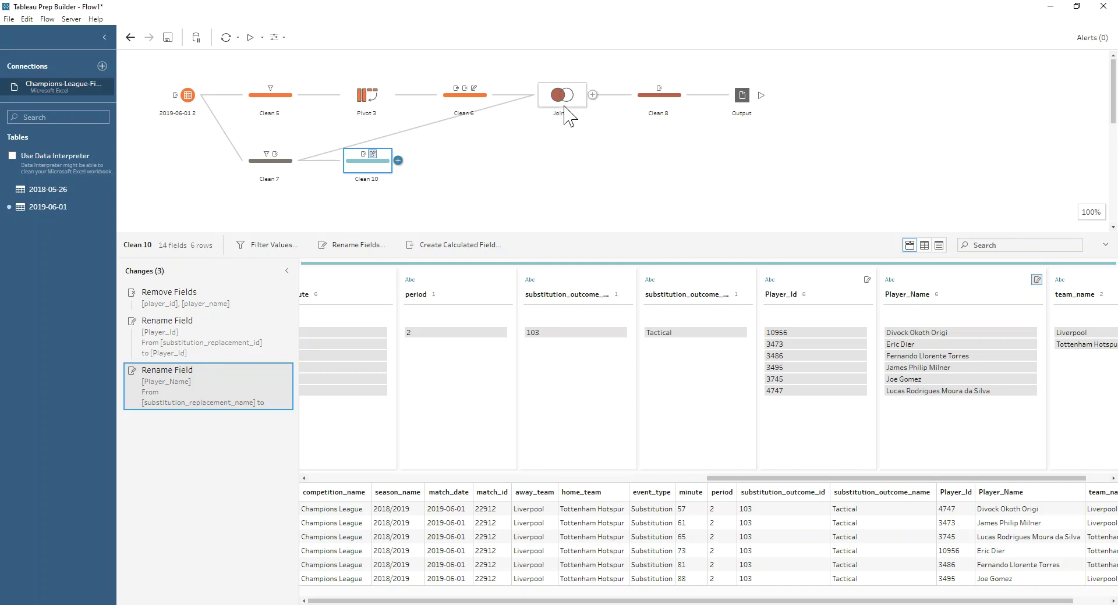
mouse_move(370, 159)
left_click_drag(396, 164, 666, 118)
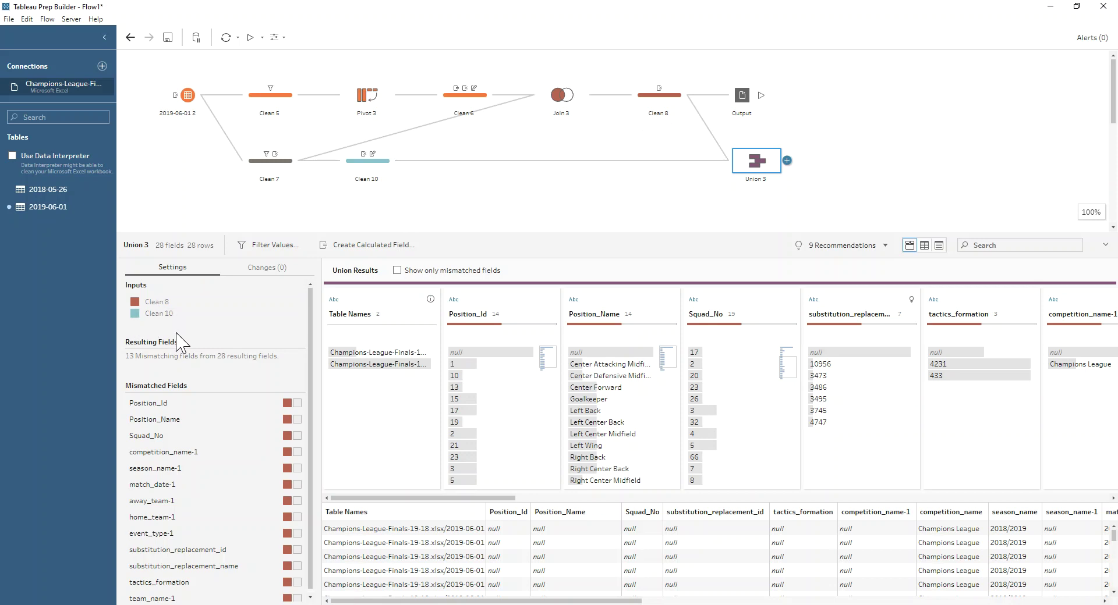
Review Union 3's results and check the Eric Dier row in the combined data
scroll(315, 399, "down", 1)
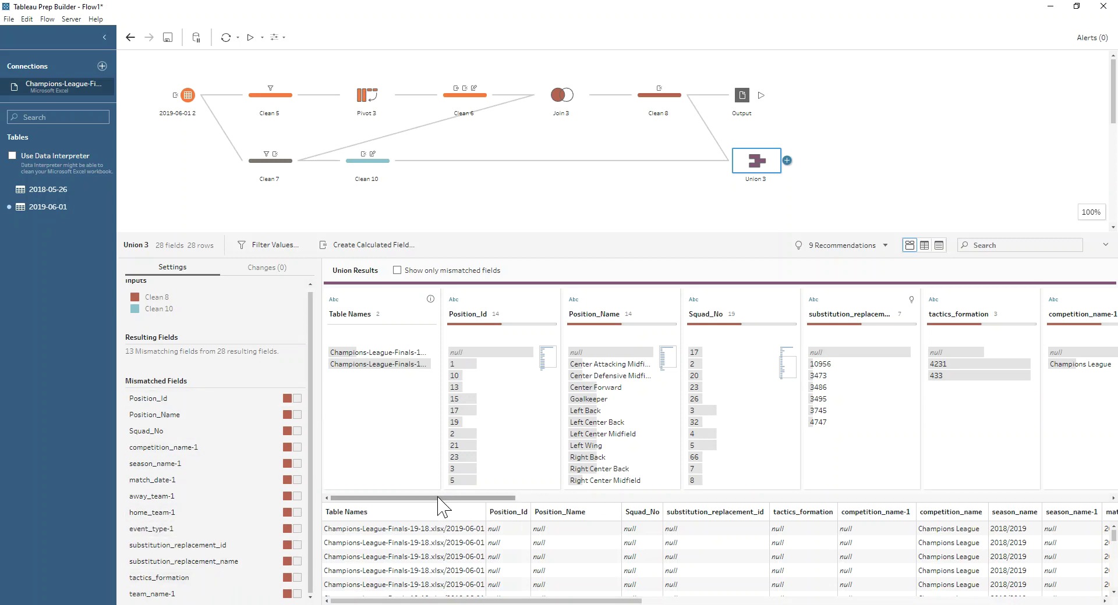
left_click_drag(438, 498, 720, 506)
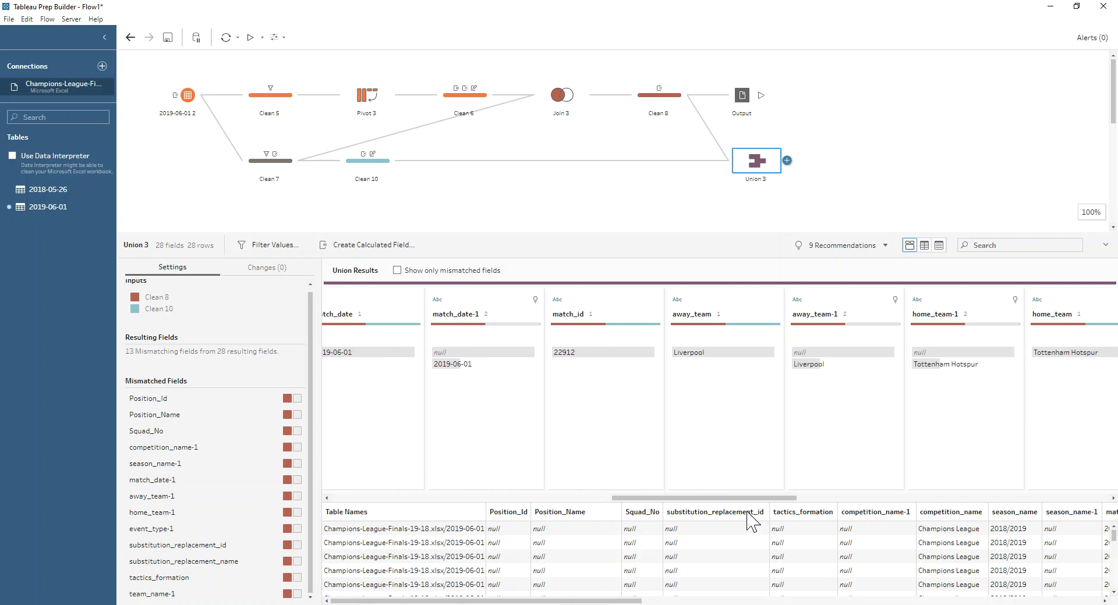
left_click_drag(742, 502, 1013, 502)
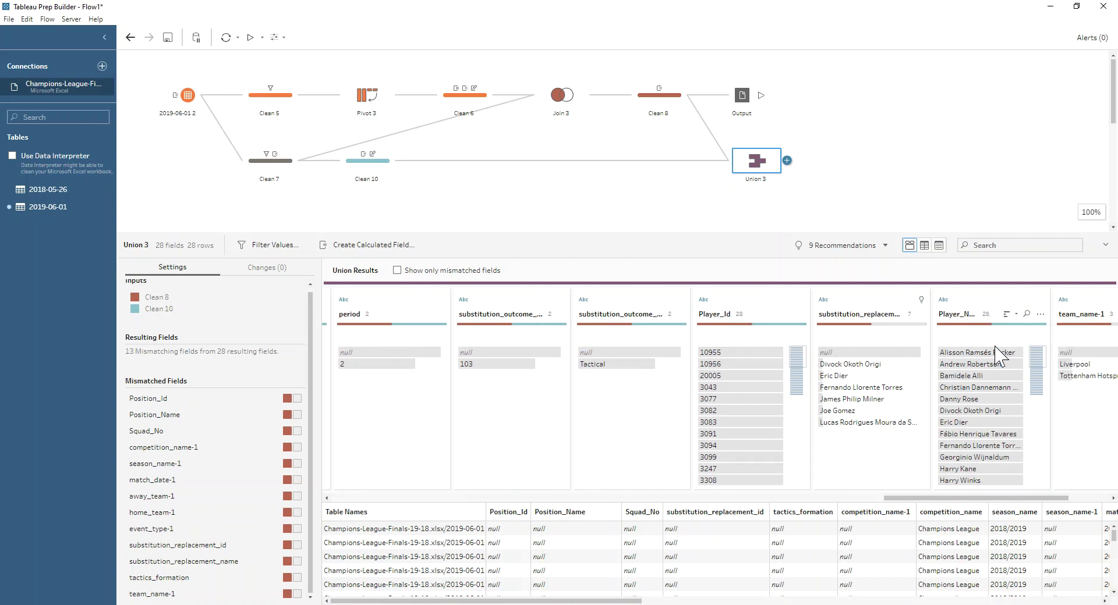
left_click_drag(1040, 384, 1042, 353)
left_click(965, 424)
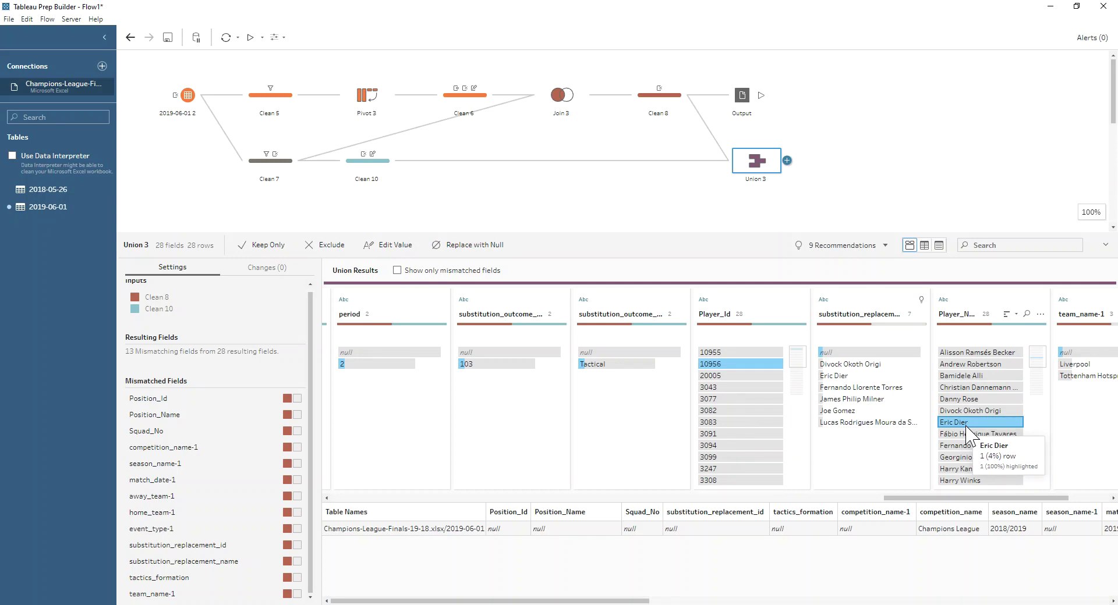
Remove fields competition_name-1 through team_name-1 from Clean 8, cutting Union 3 mismatches to 6
left_click(655, 108)
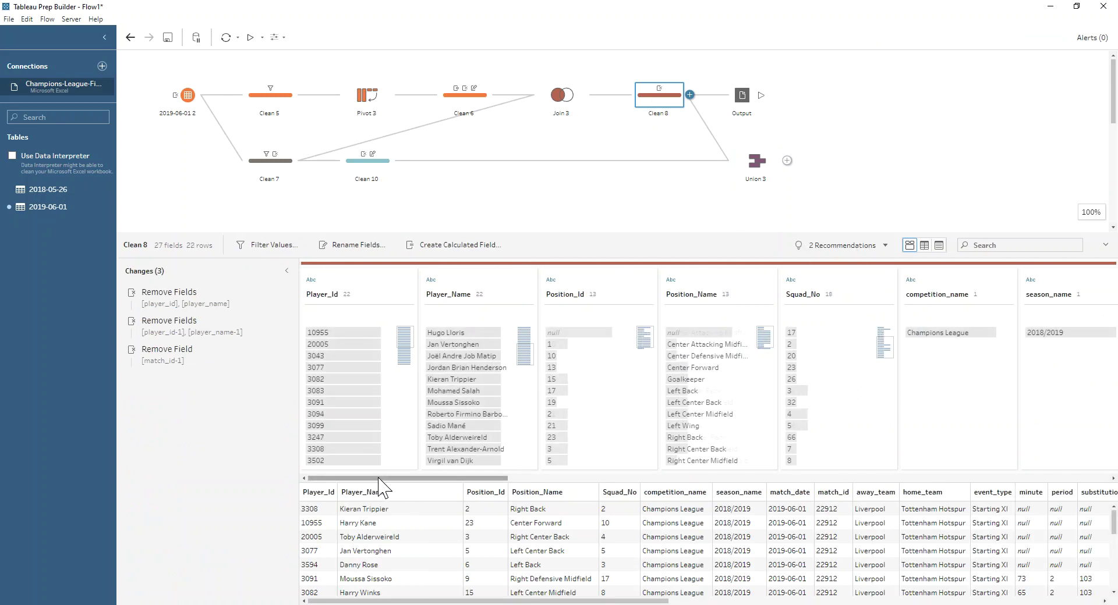
left_click_drag(378, 477, 648, 478)
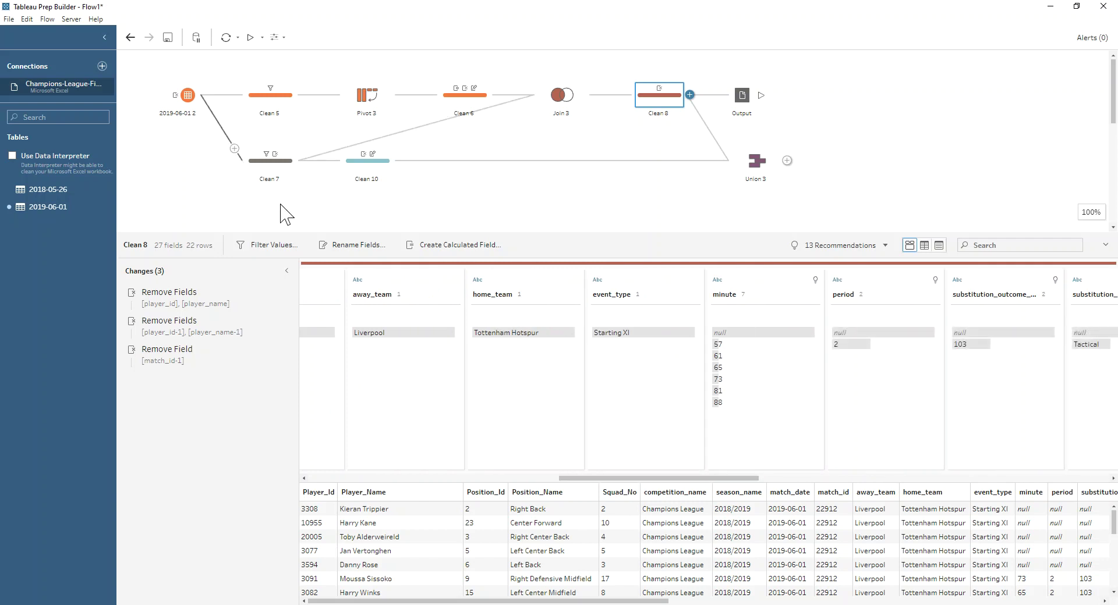
left_click_drag(680, 479, 945, 490)
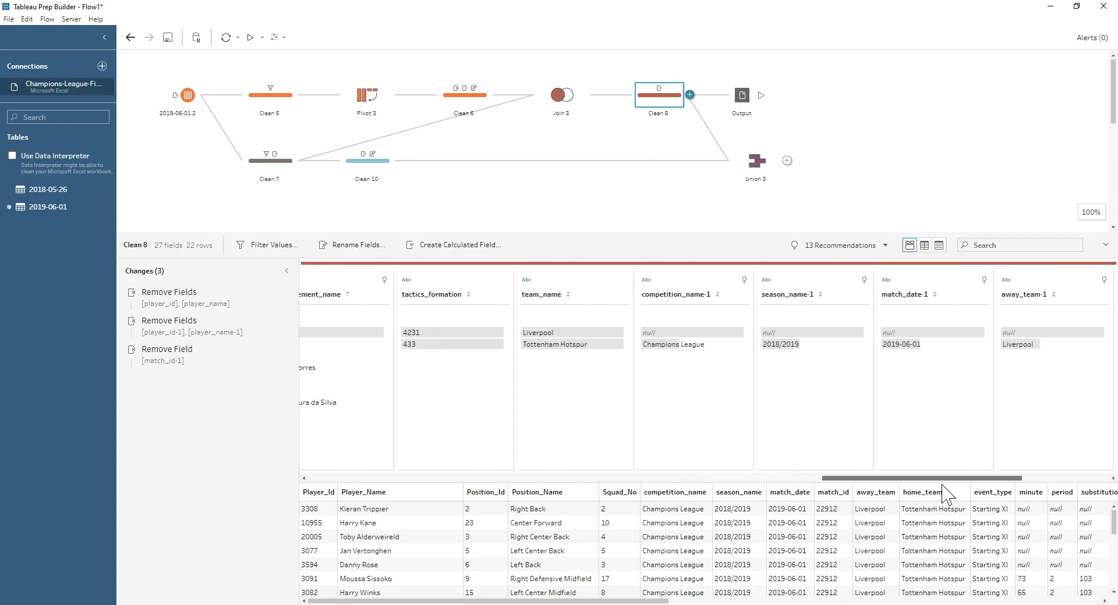
left_click(683, 311)
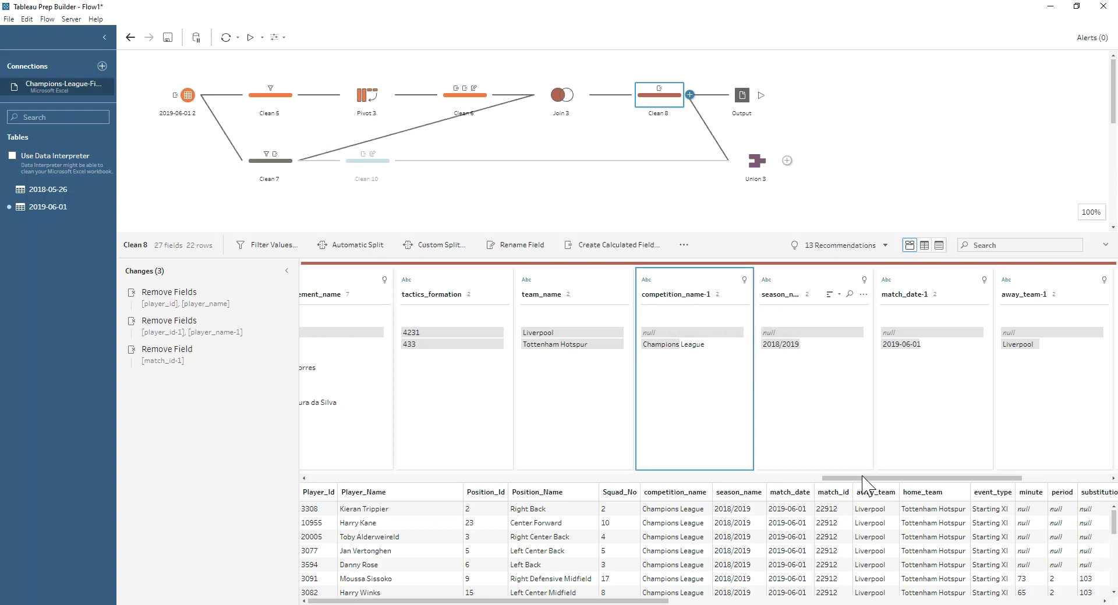
left_click_drag(863, 478, 976, 489)
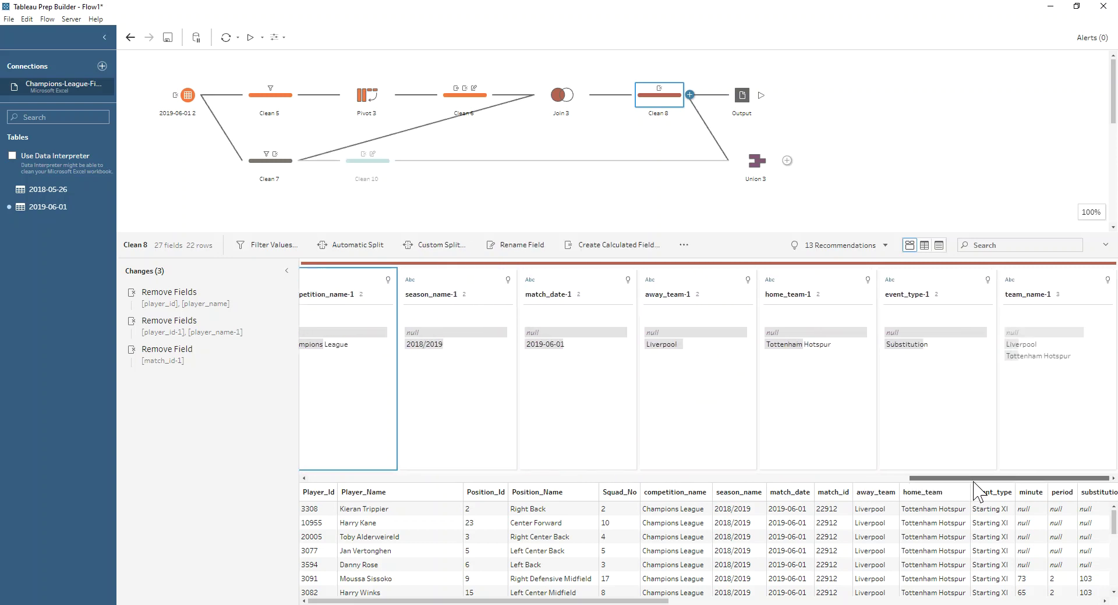
left_click(1043, 293, "shift")
right_click(1038, 285)
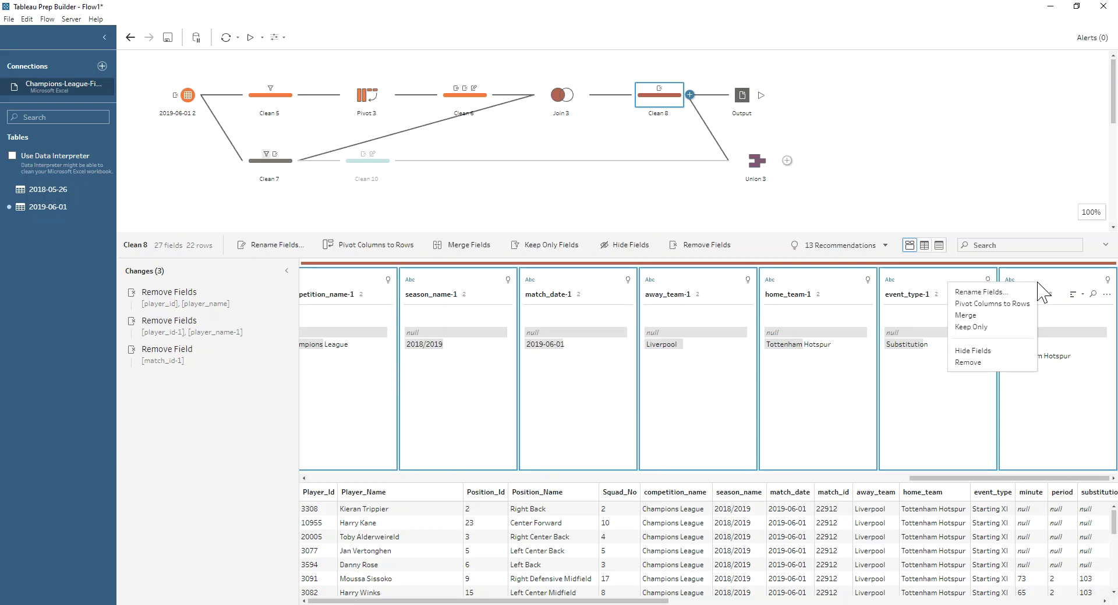
left_click(968, 363)
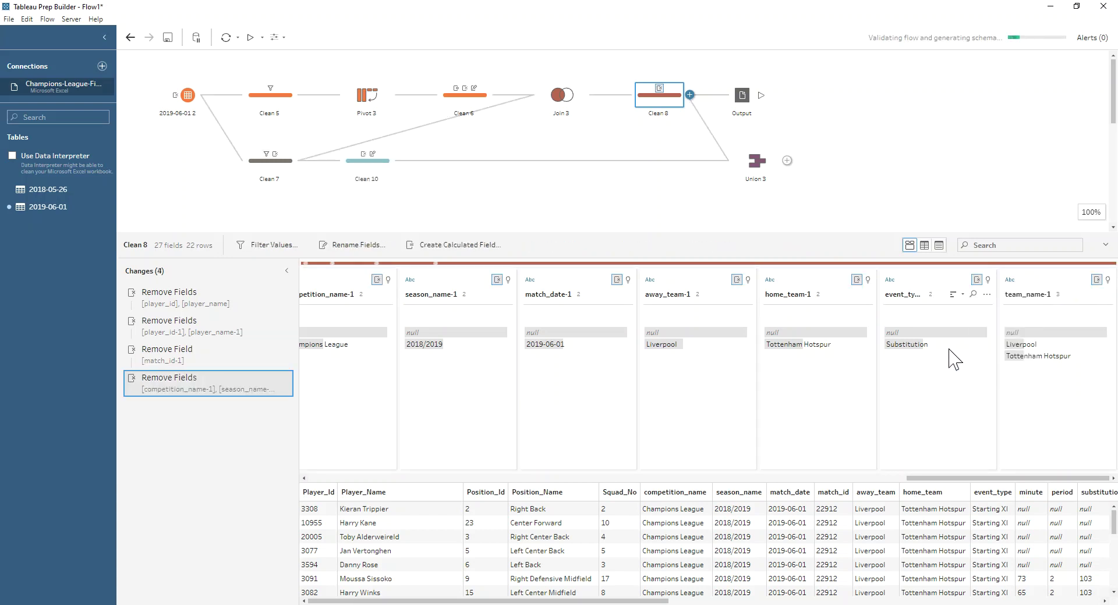
left_click(751, 169)
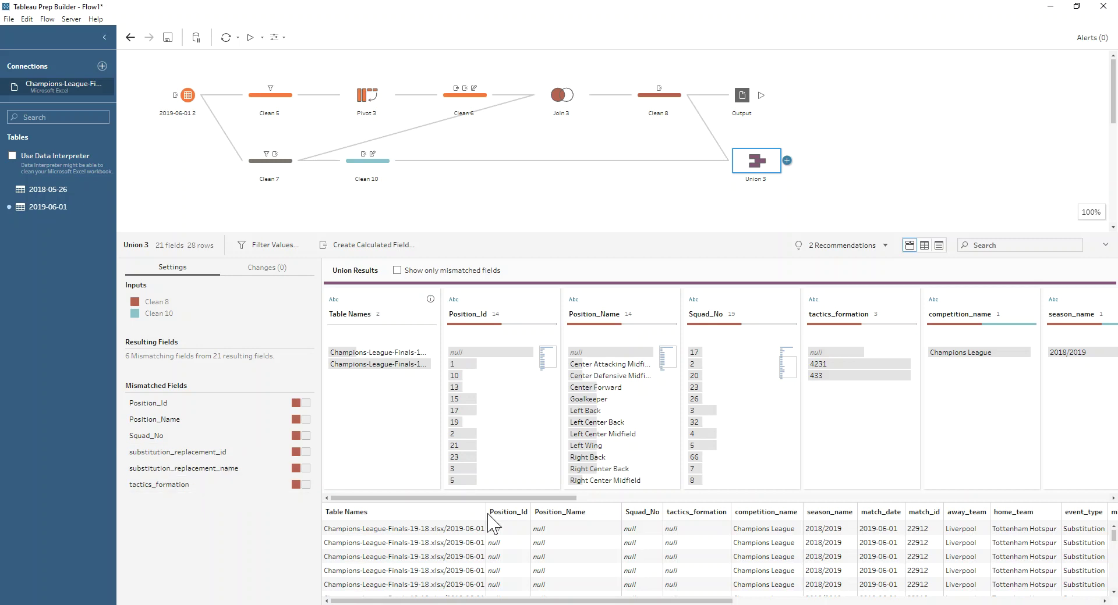
Remove the Table Names field from Union 3, leaving 20 fields
left_click(430, 314)
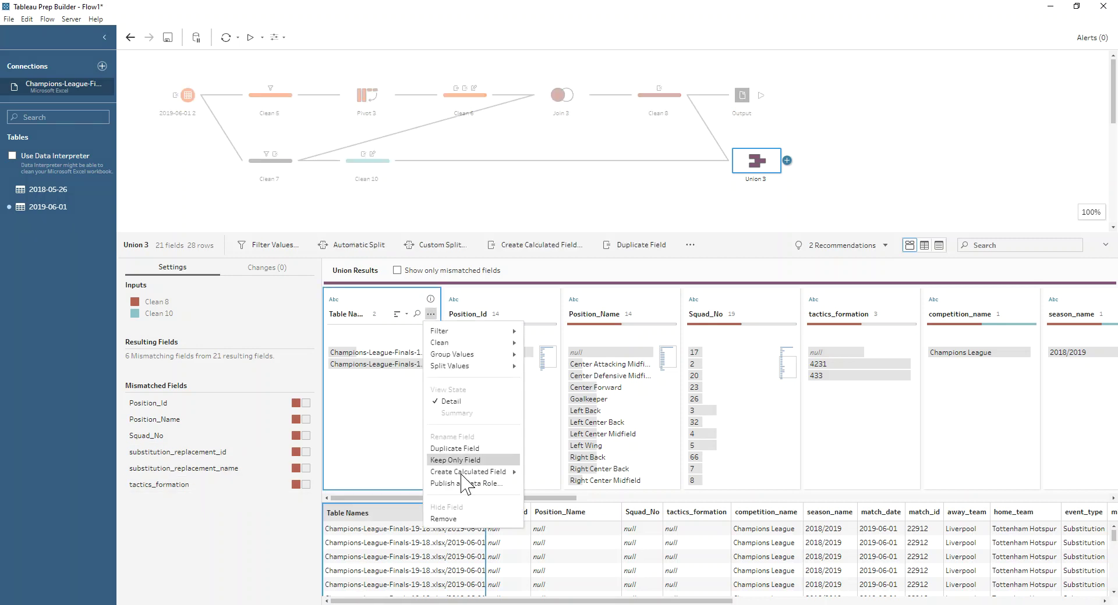
left_click(461, 518)
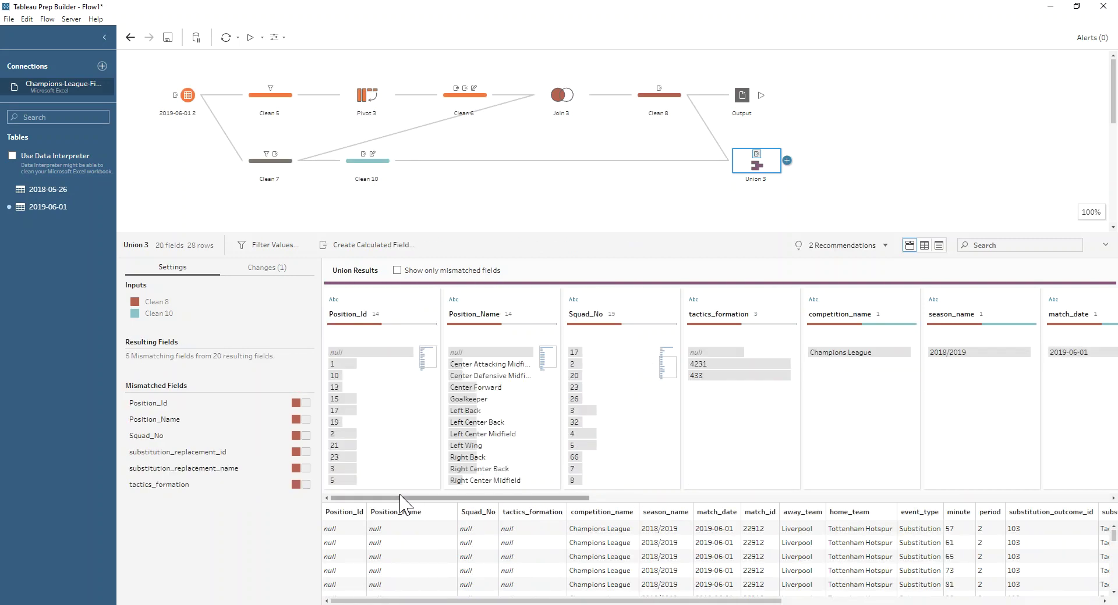
left_click_drag(401, 499, 820, 507)
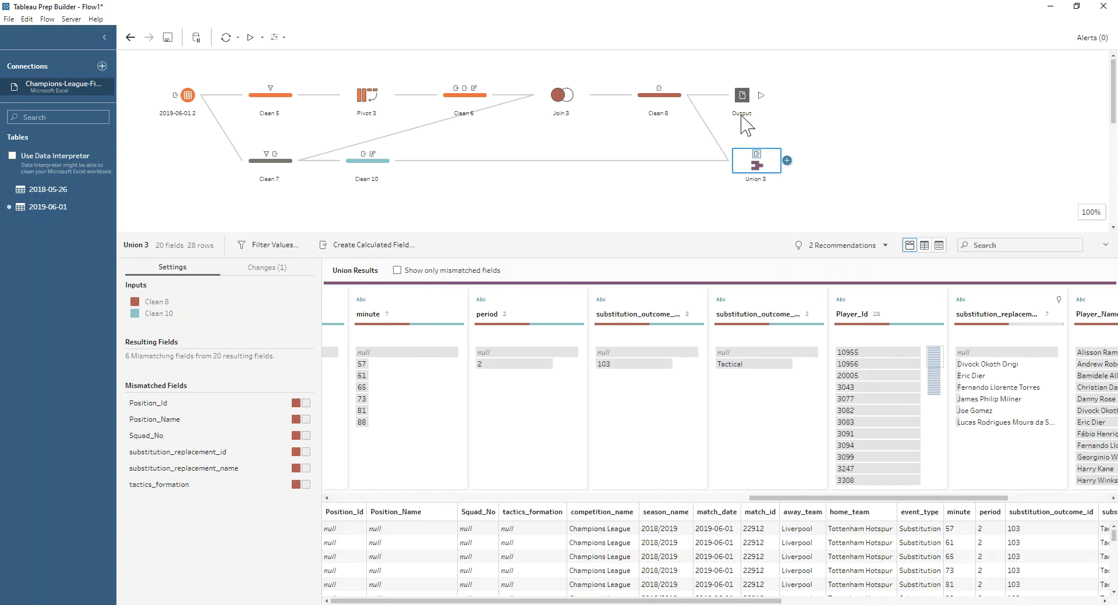
right_click(713, 96)
Reconnect the Output step from Clean 8 to Union 3 and run the flow to write team-sheet.csv
left_click(732, 108)
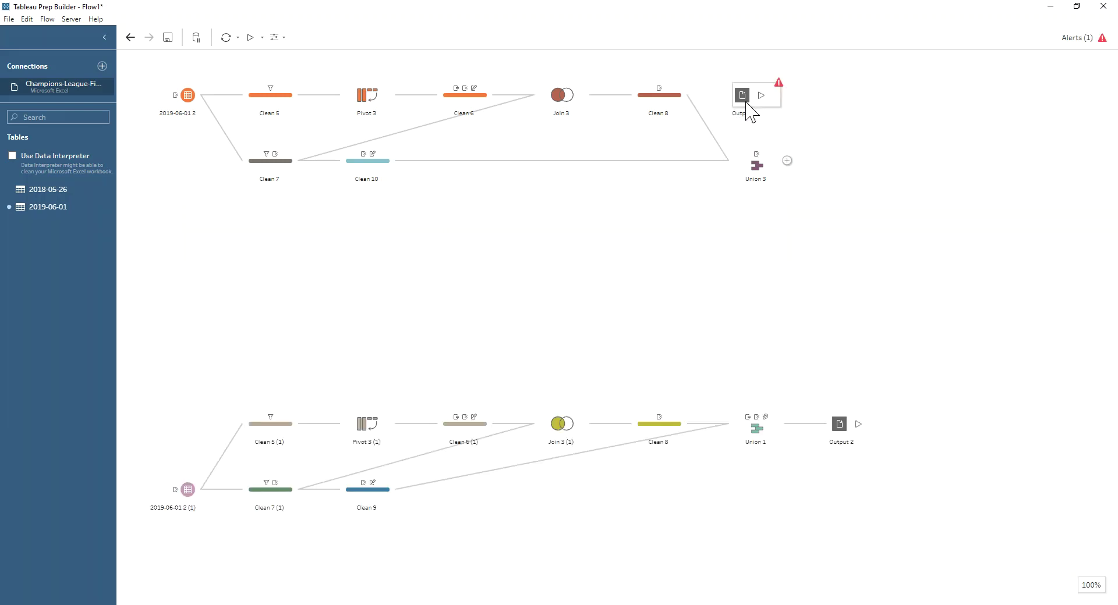
left_click_drag(745, 107, 815, 172)
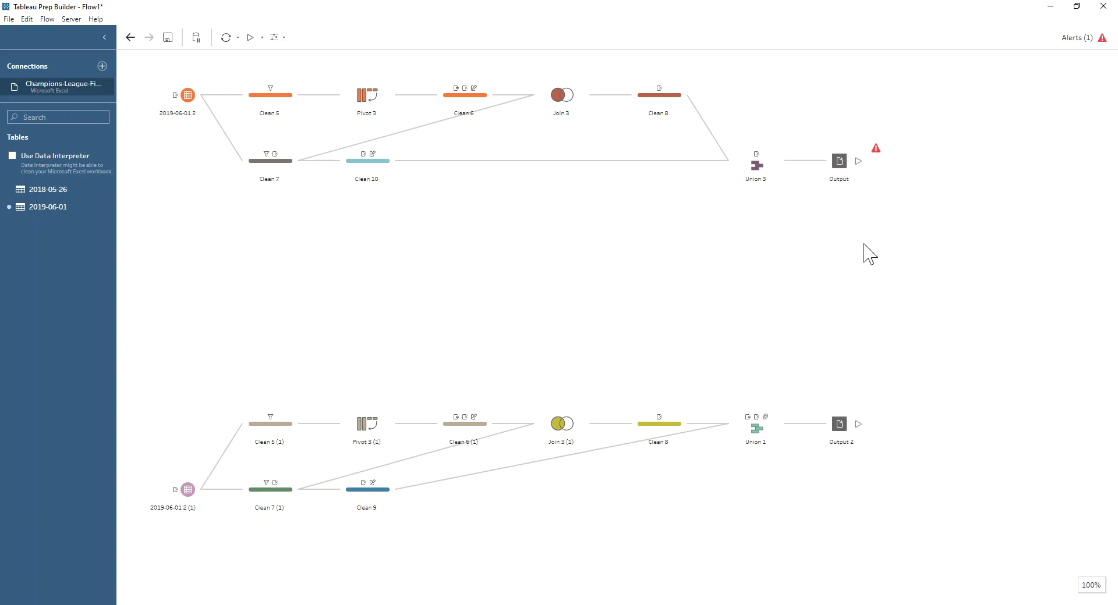
left_click(843, 174)
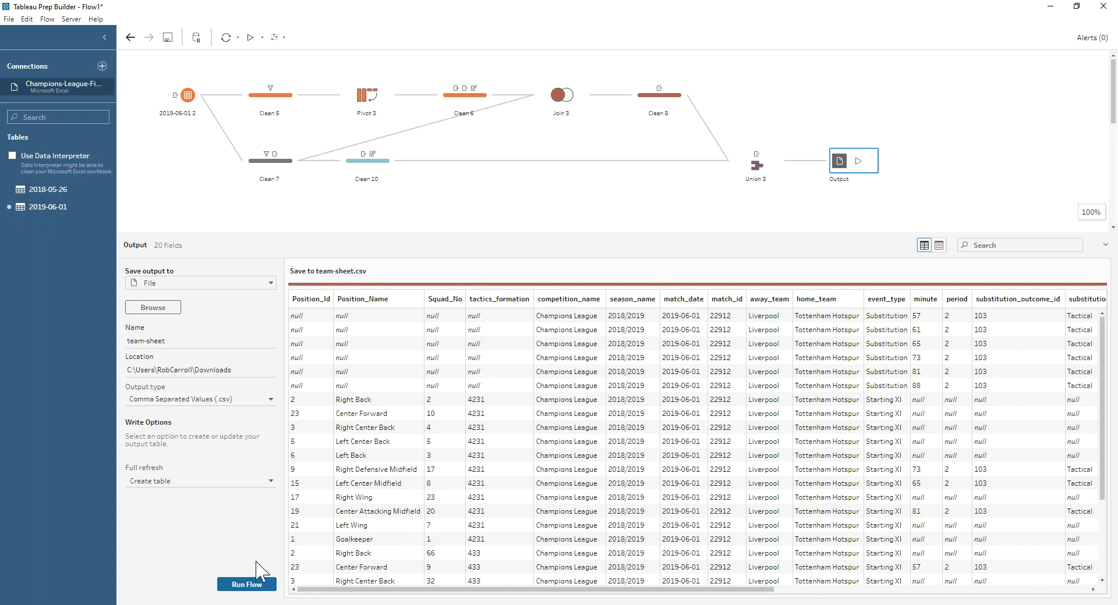
left_click(246, 584)
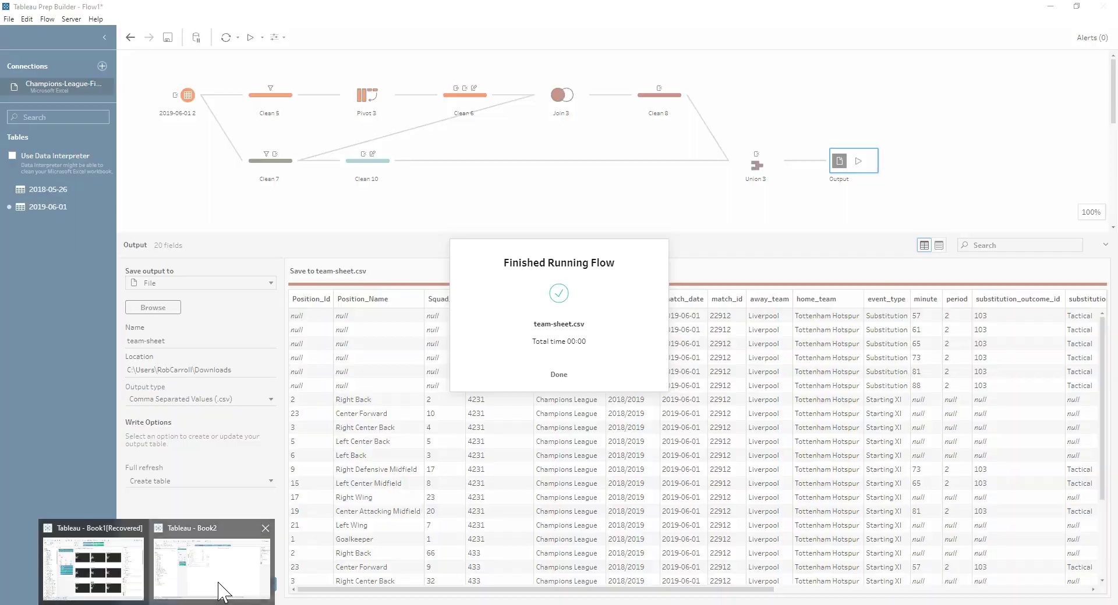
left_click(220, 585)
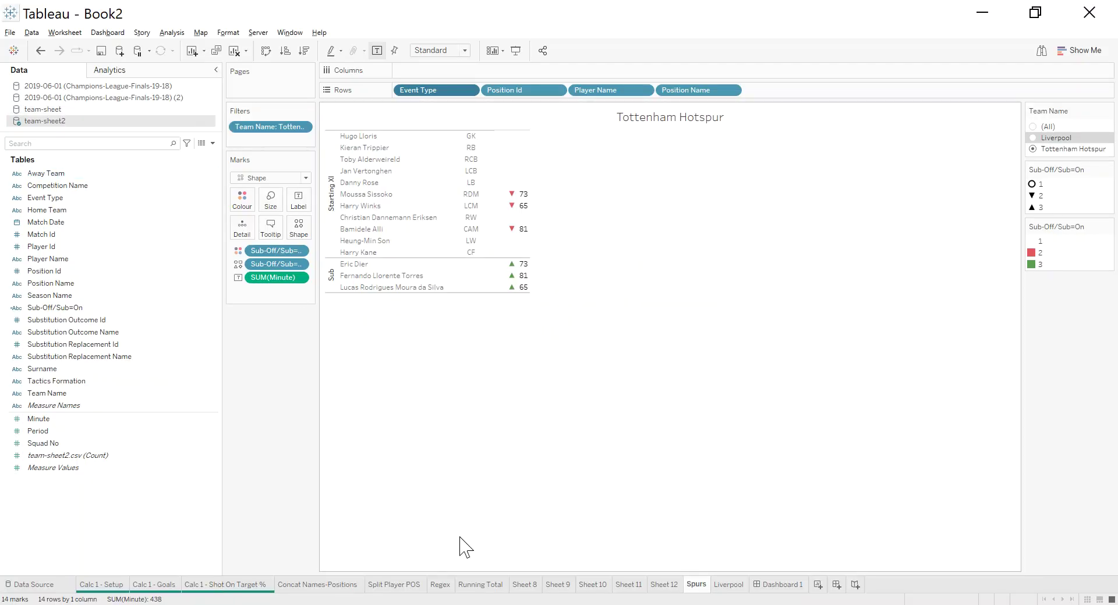
Create a new sheet from the refreshed team-sheet data listing the 14 Liverpool player names
left_click(819, 585)
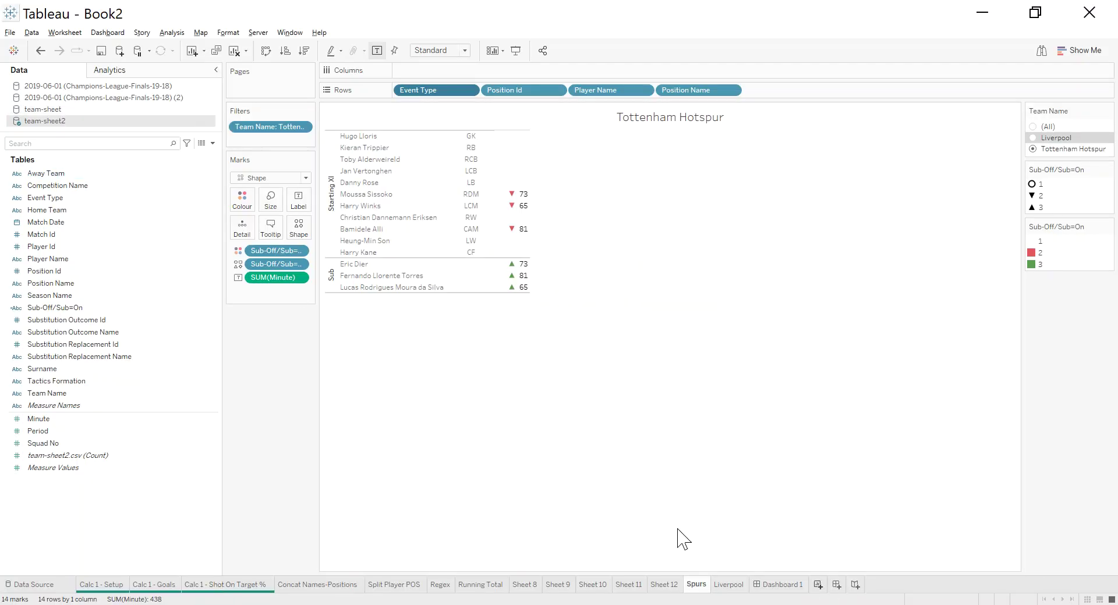
right_click(64, 111)
left_click(92, 131)
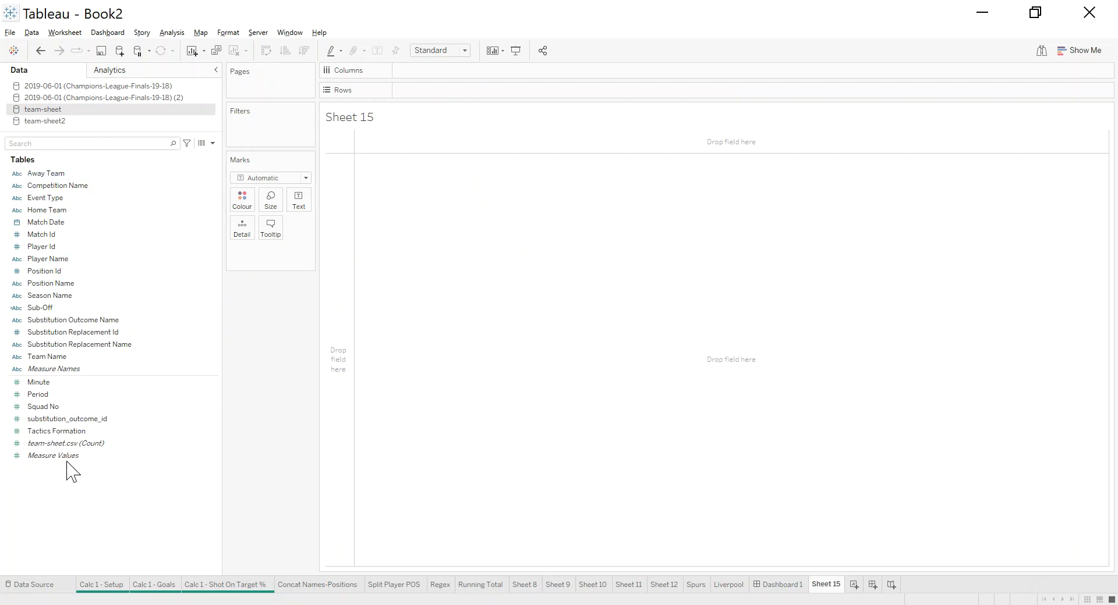
left_click_drag(69, 258, 435, 97)
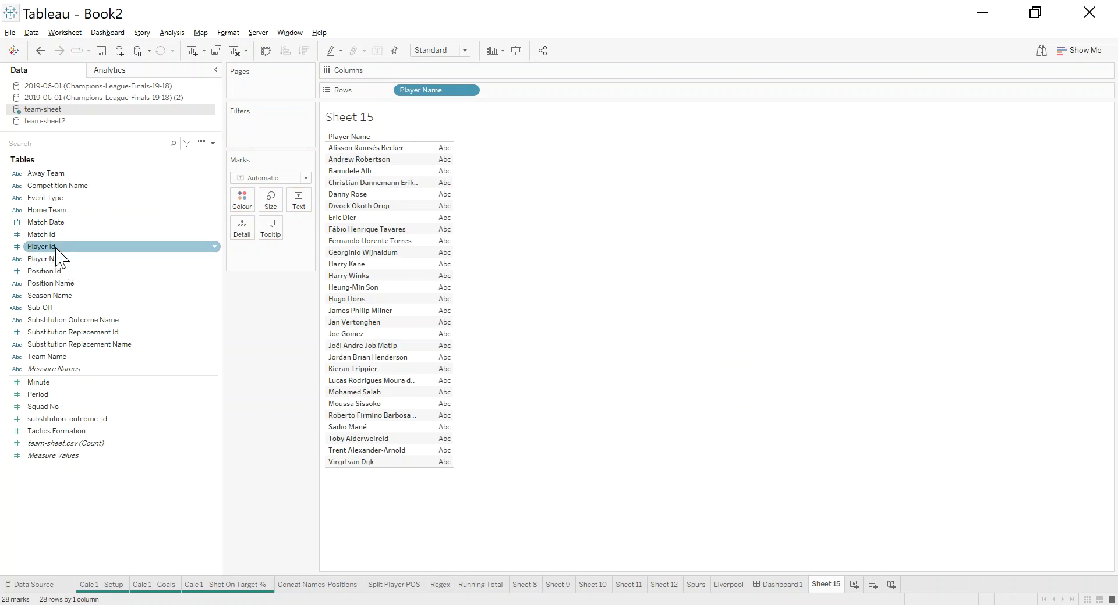
left_click_drag(60, 357, 264, 133)
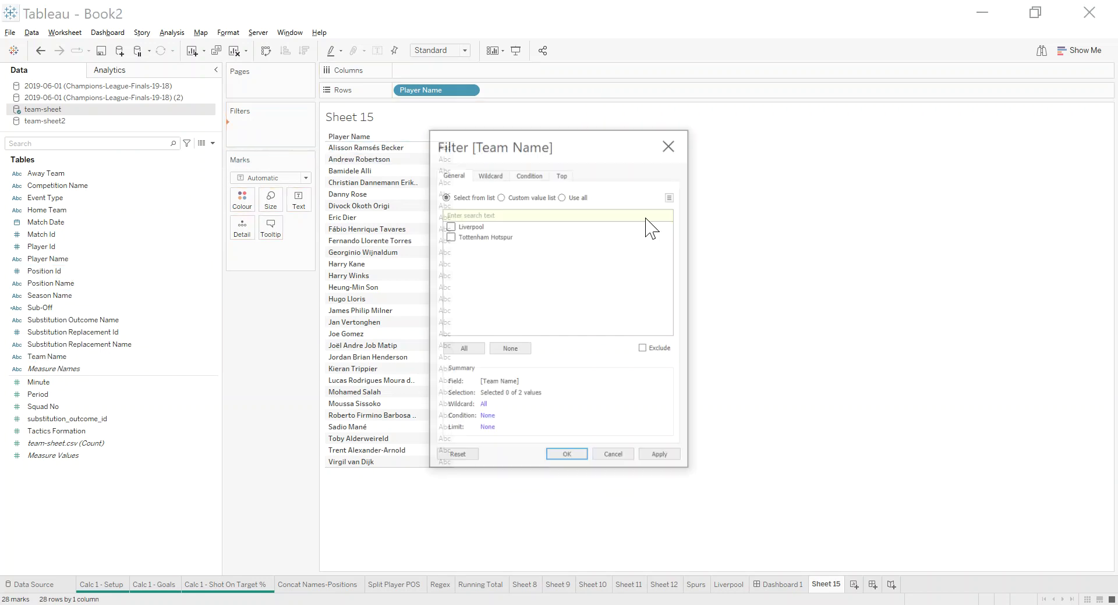
left_click(560, 458)
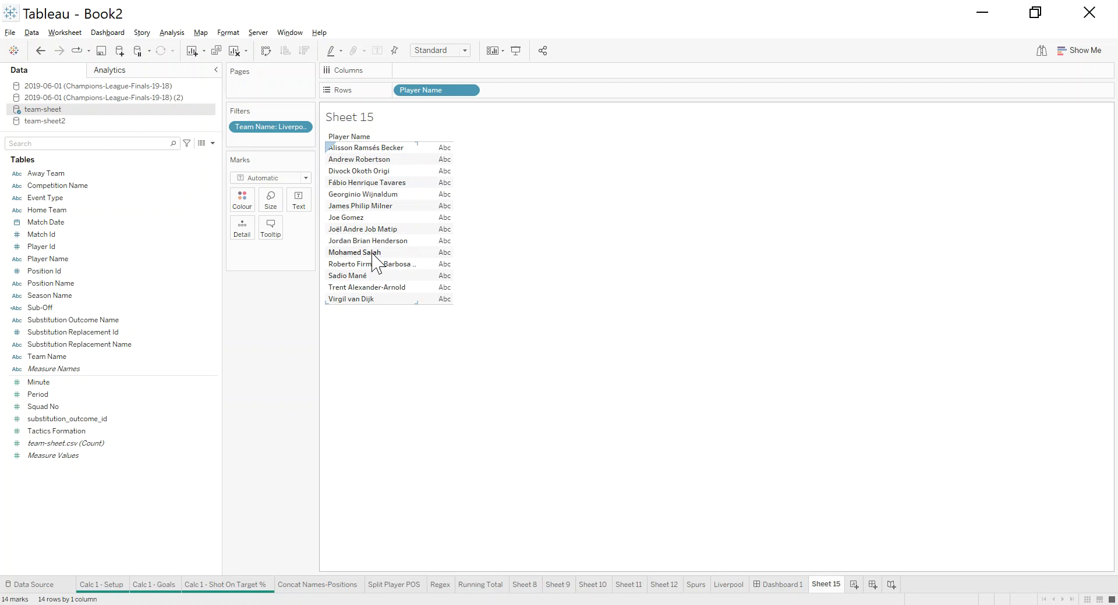
left_click(696, 585)
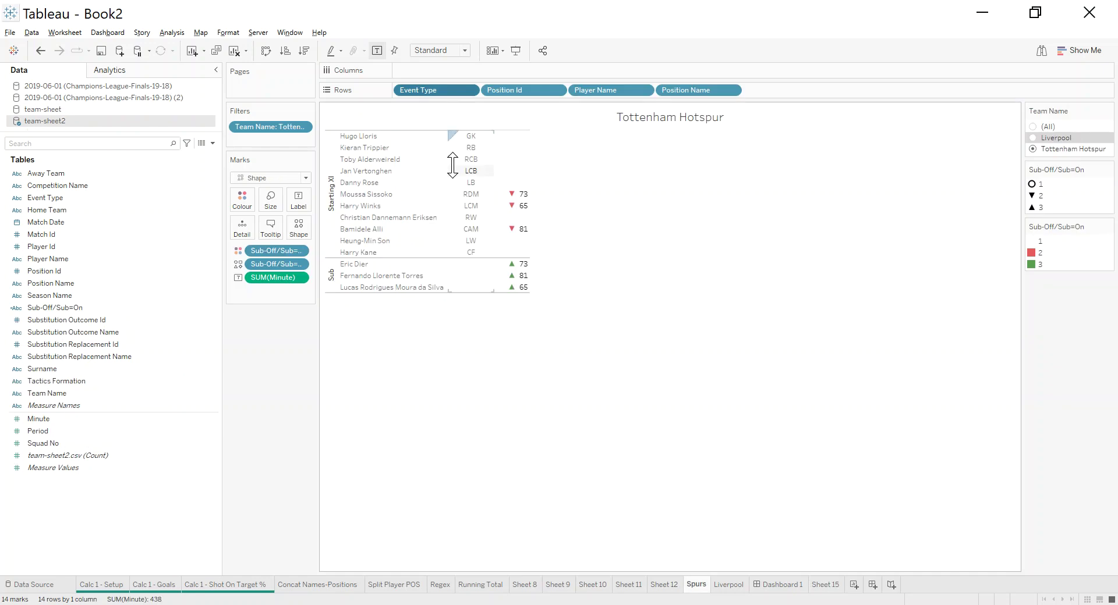
On Sheet 15, add Event Type, Position Id and Position Name to Rows around Player Name, comparing with the Spurs sheet
left_click(821, 585)
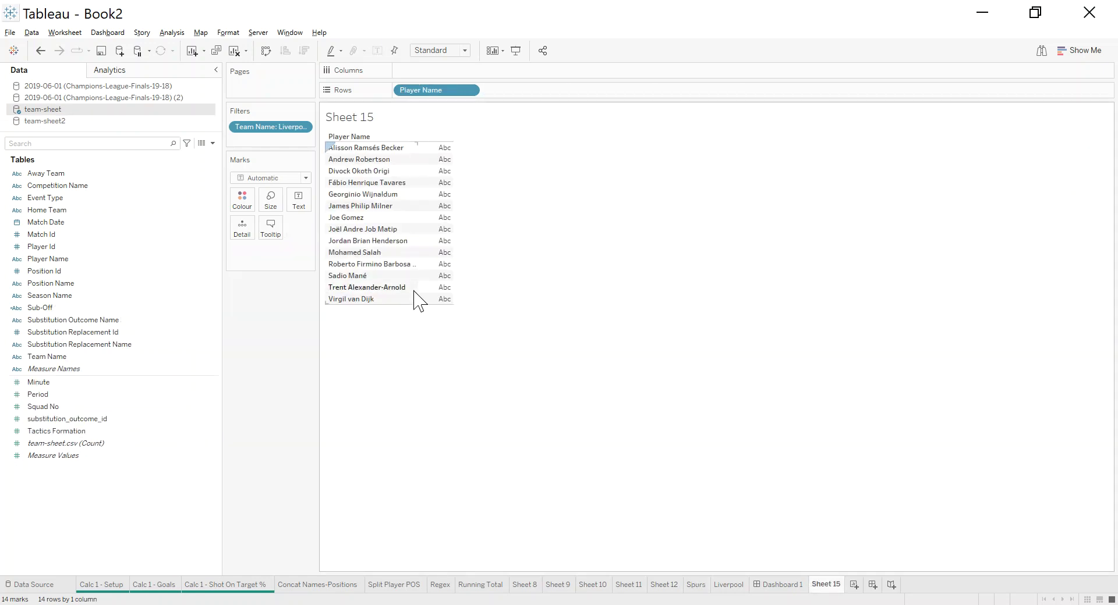
left_click_drag(55, 200, 404, 99)
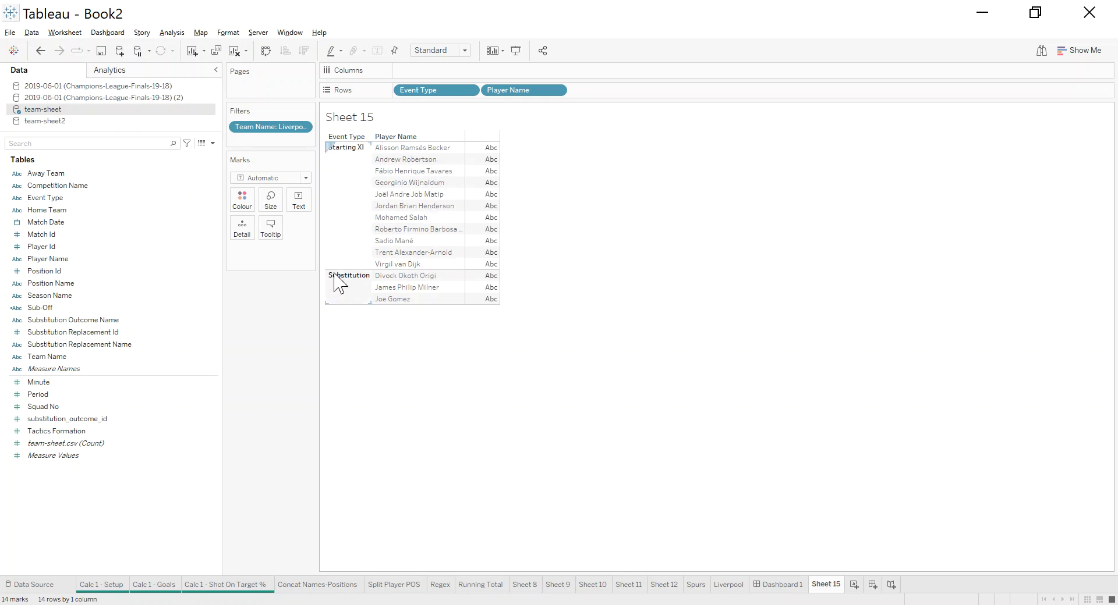
left_click(97, 271)
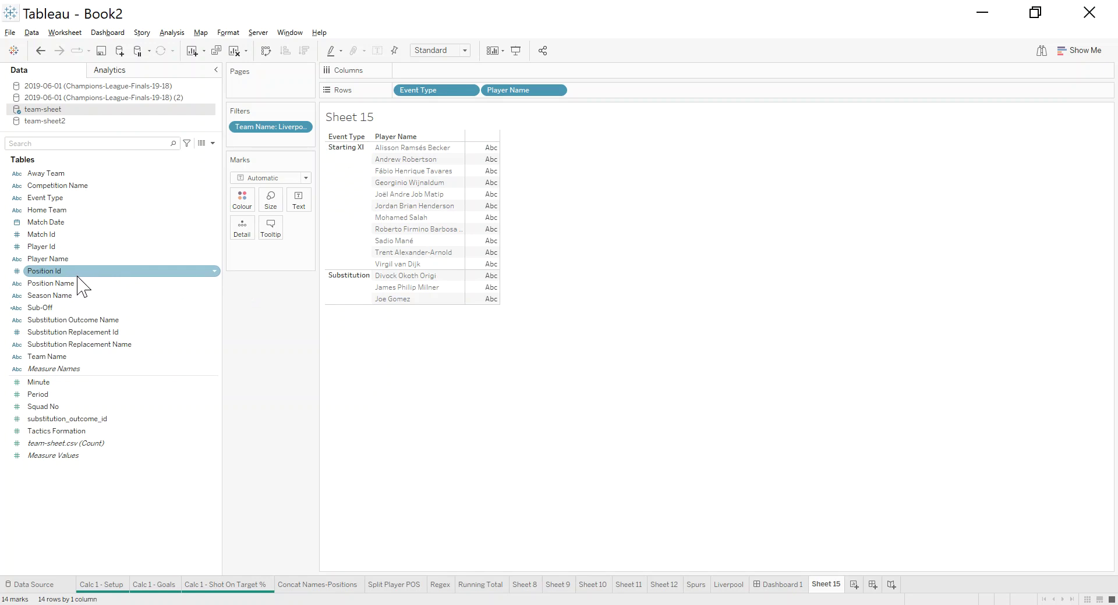
left_click_drag(60, 272, 489, 99)
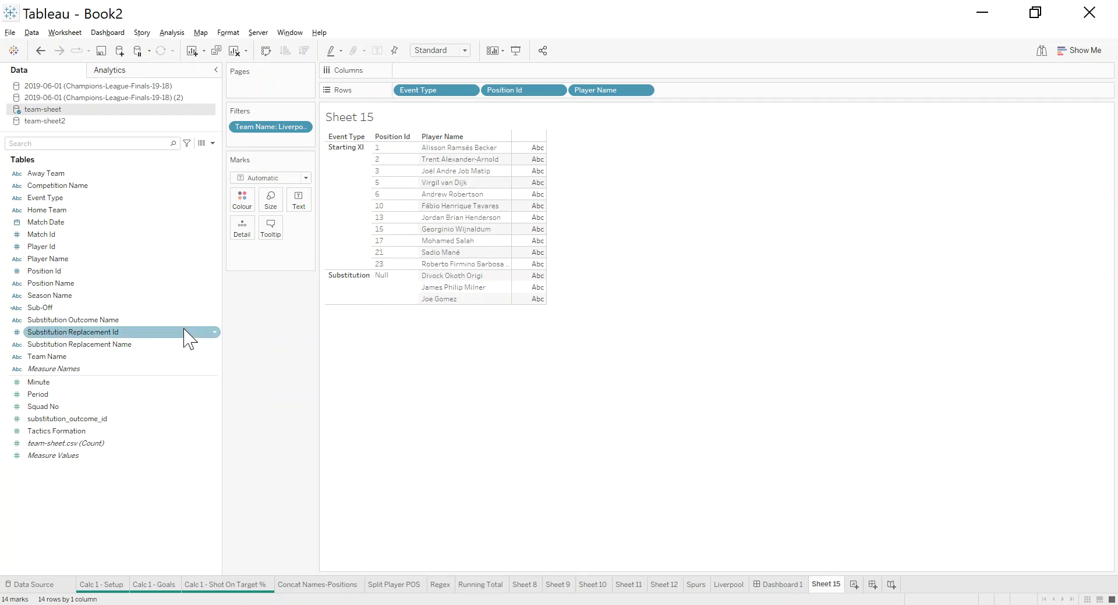
left_click_drag(73, 285, 736, 103)
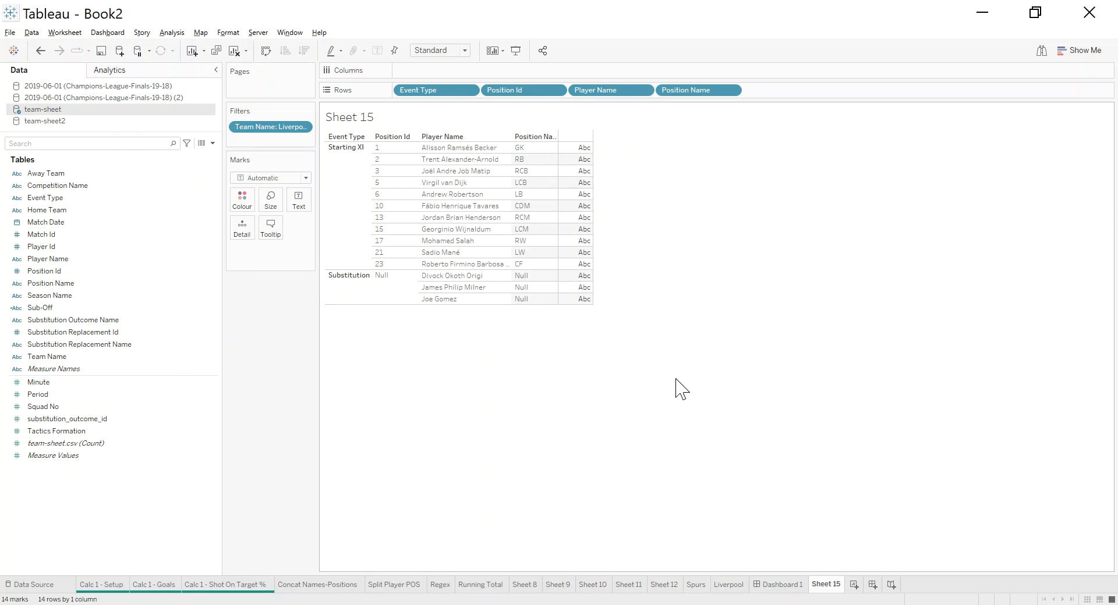
left_click(698, 587)
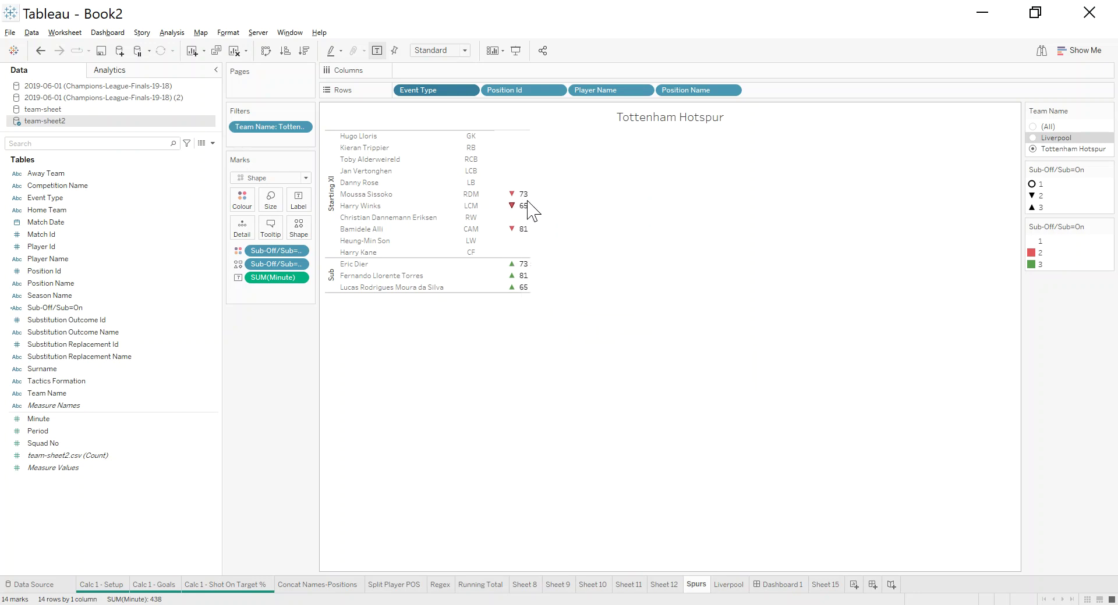
left_click(826, 585)
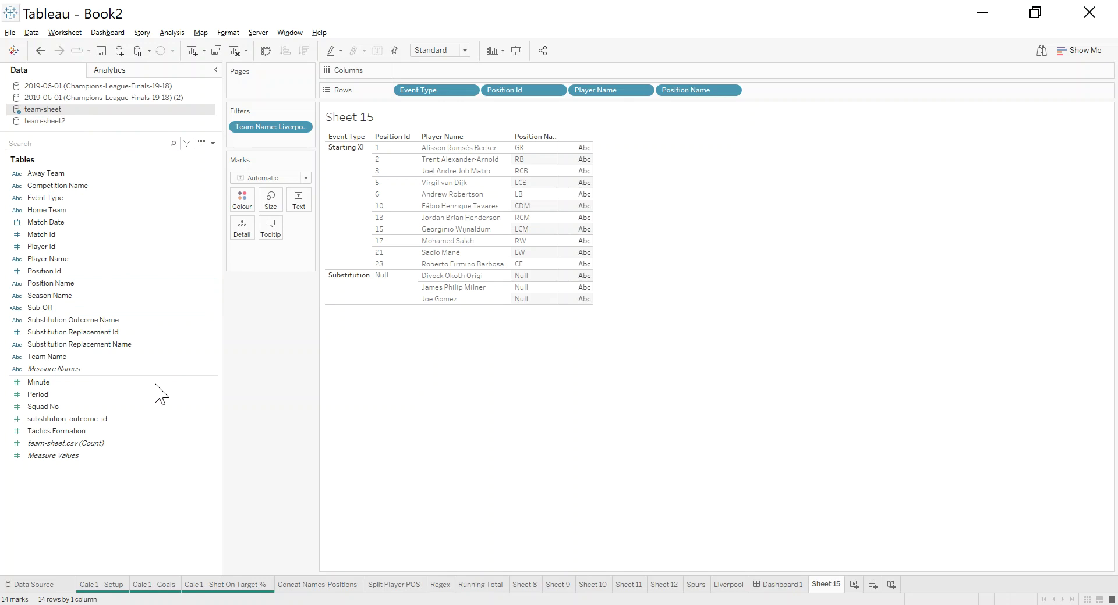
Create a new calculated field named Sub On/Off and enlarge the calculation editor
right_click(128, 495)
left_click(200, 350)
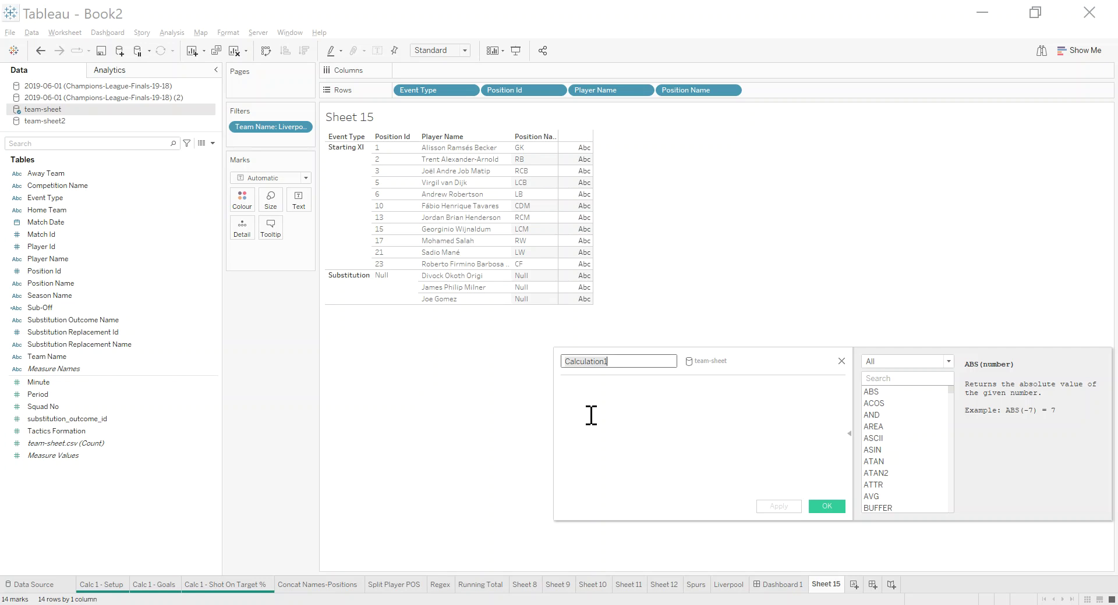
type("Sub On/Off")
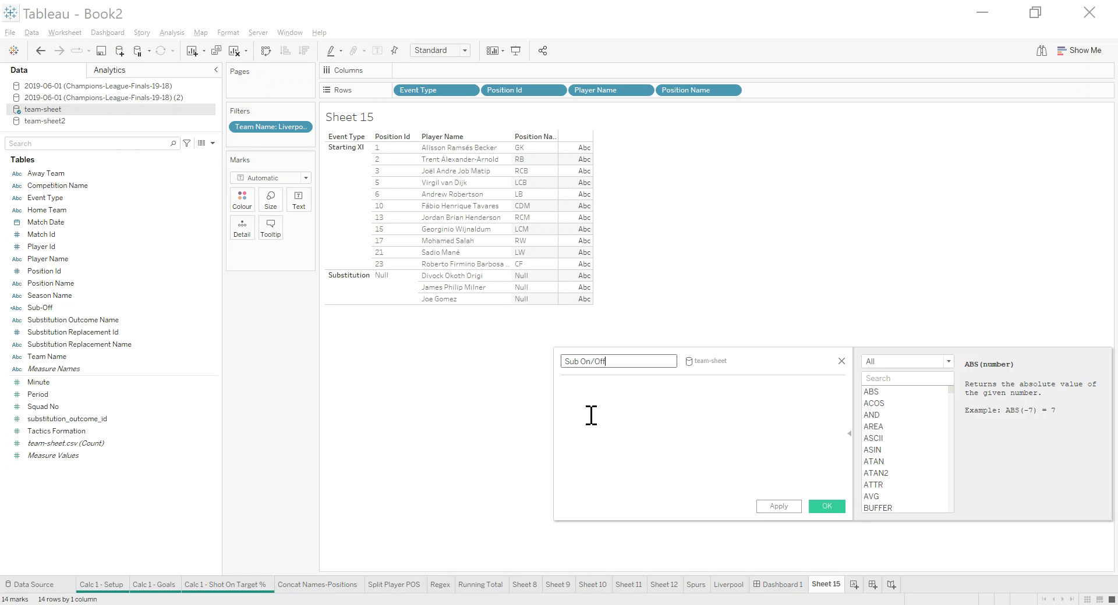
left_click(662, 415)
left_click_drag(553, 348, 397, 320)
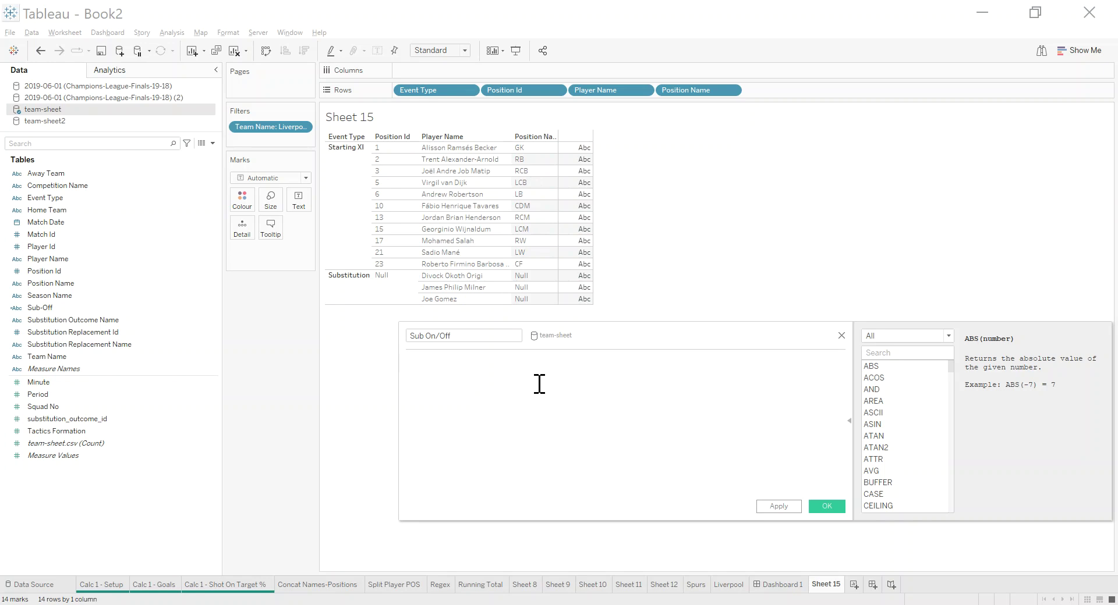
Write IF [Event Type] = "Substituition" and [Minute] > 0 THEN "On" in the formula
type("IF Event")
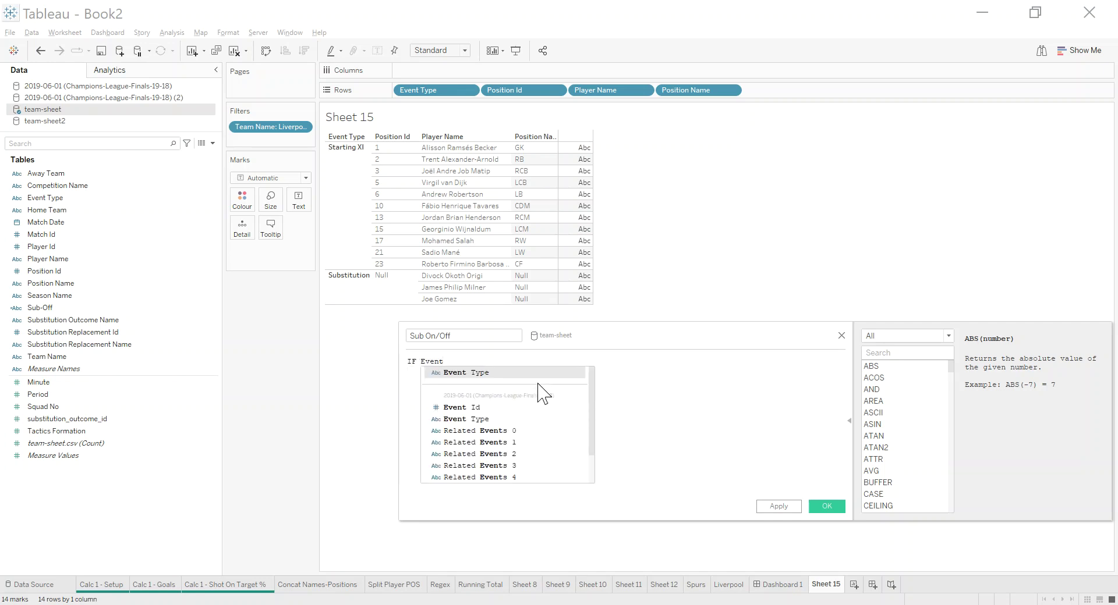
key("Return")
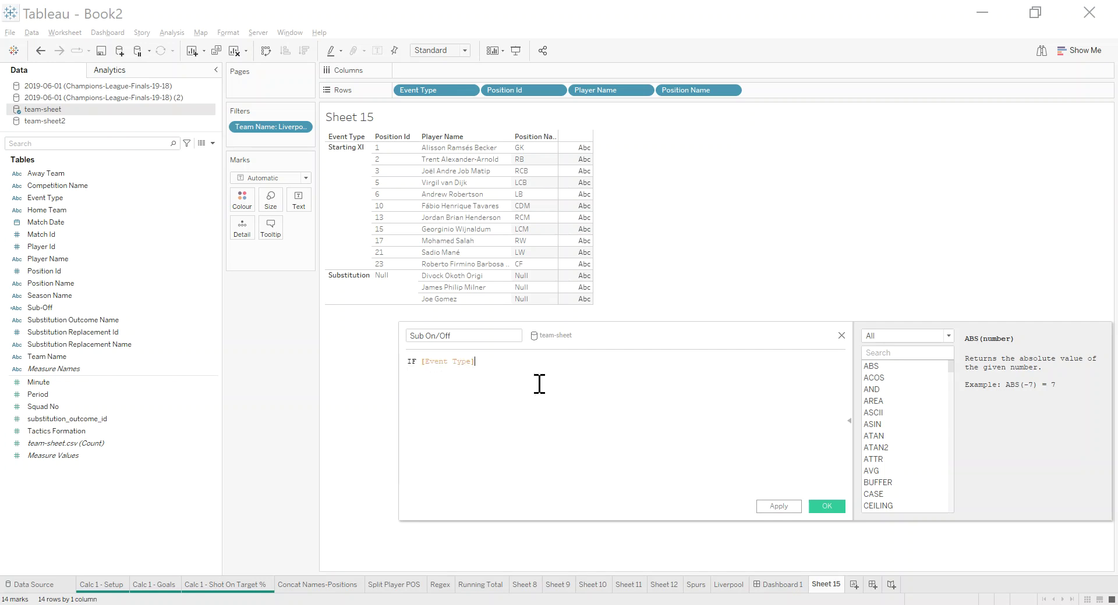
type("= \"Substituition\" and Min")
key("Down")
key("Return")
type("> 0")
key("Return")
type("THEN \"On\"")
key("Return")
Close the formula with END and insert an ELSIF line above it
type("END")
left_click(539, 384)
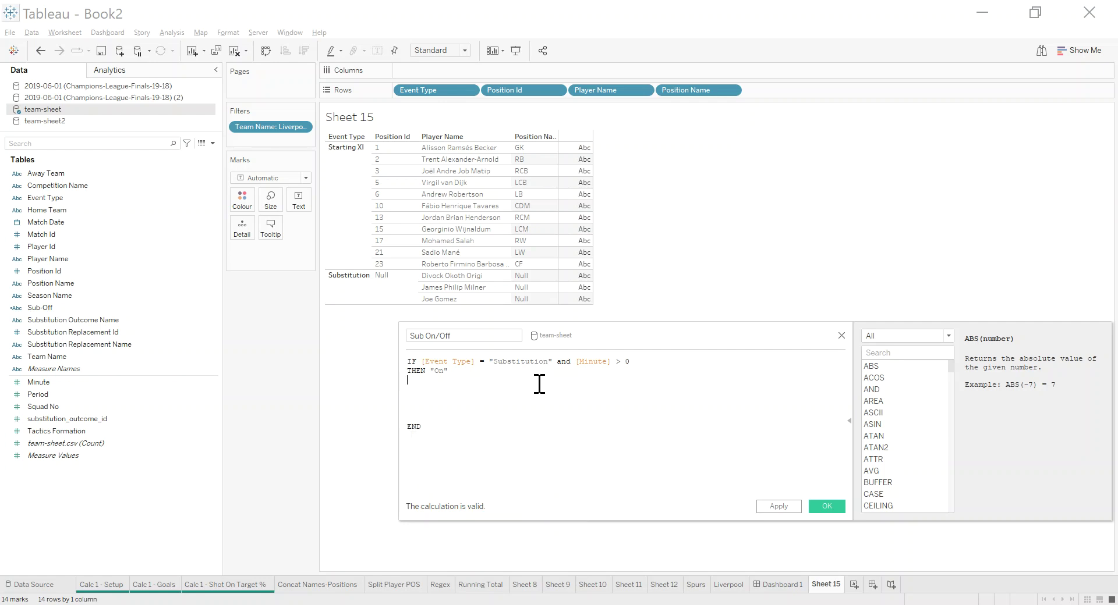
key("Return")
type("ELSIF Event")
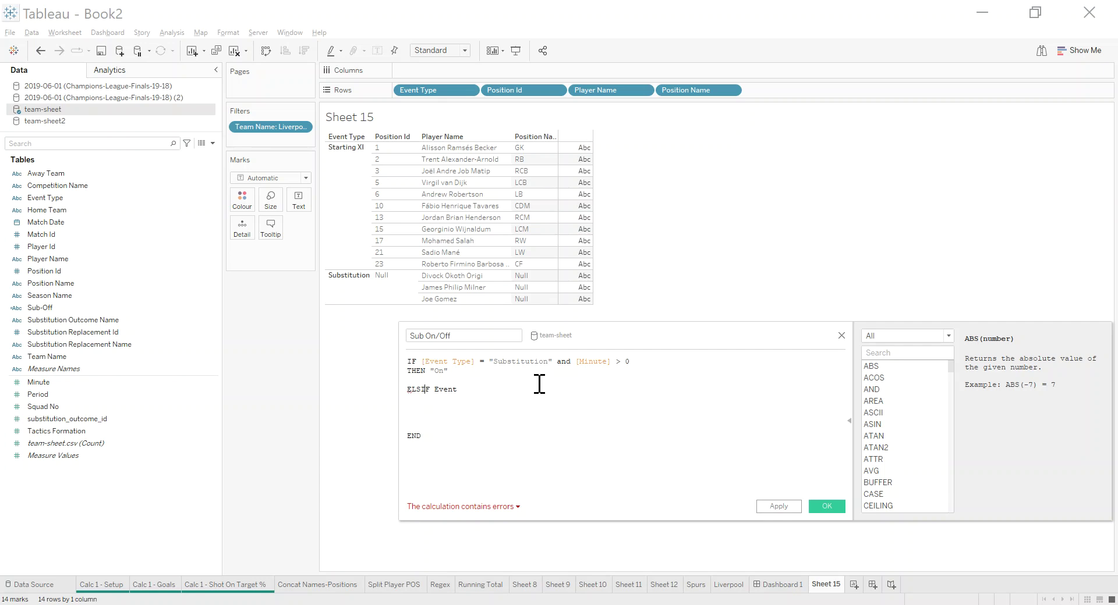
Start the ELSEIF branch comparing [Event Type] to "Starting XI"
type("e")
key("Down")
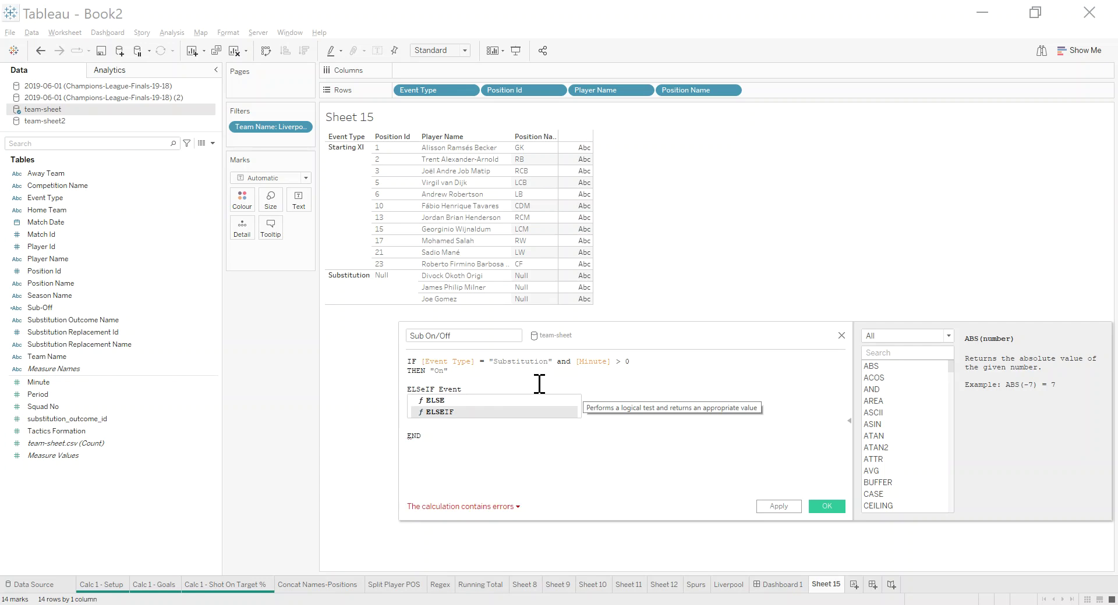
key("Return")
key("Left")
key("Left")
key("BackSpace")
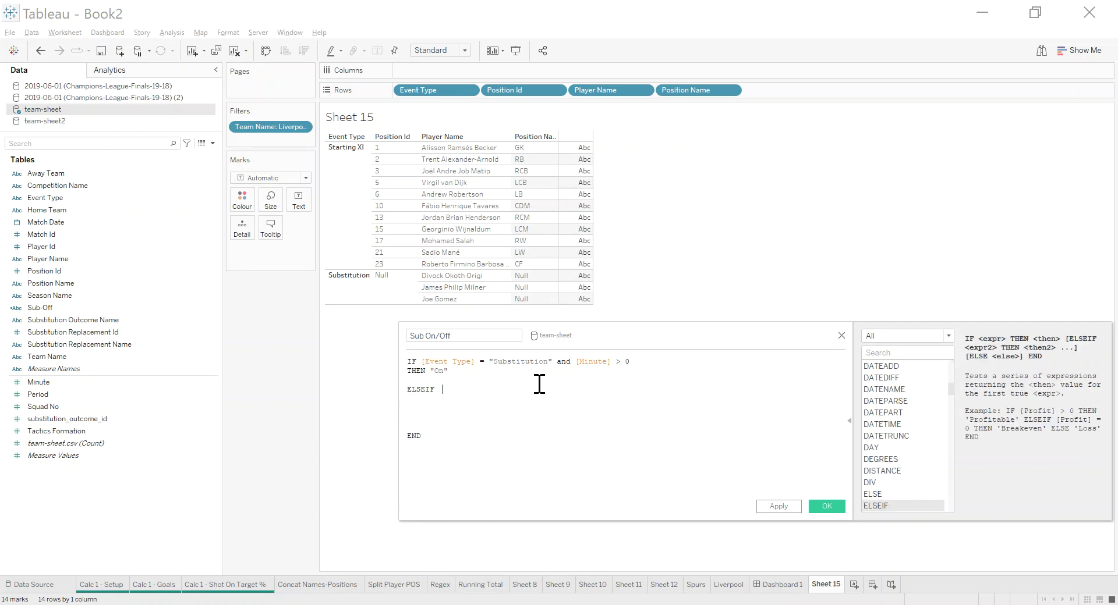
type("[Ev")
key("Return")
type("= S")
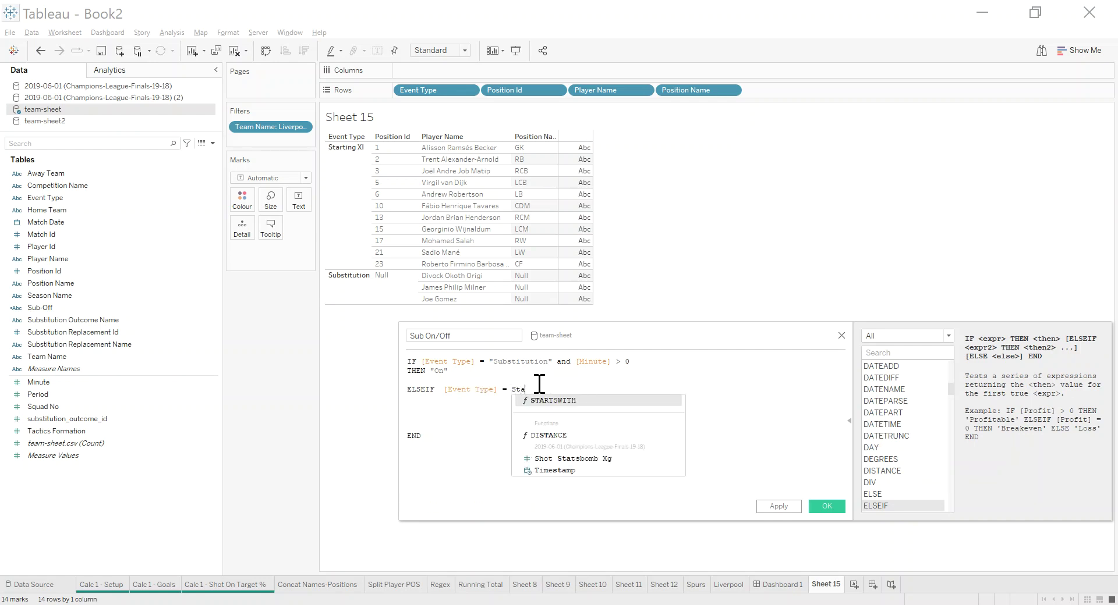
key("BackSpace")
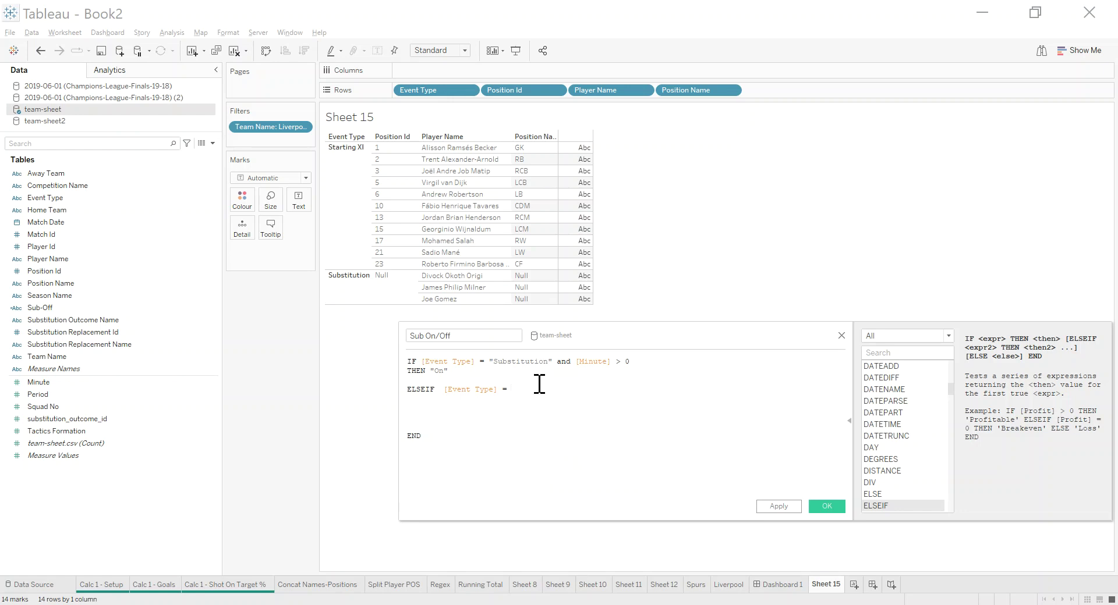
type("\"Starting XI")
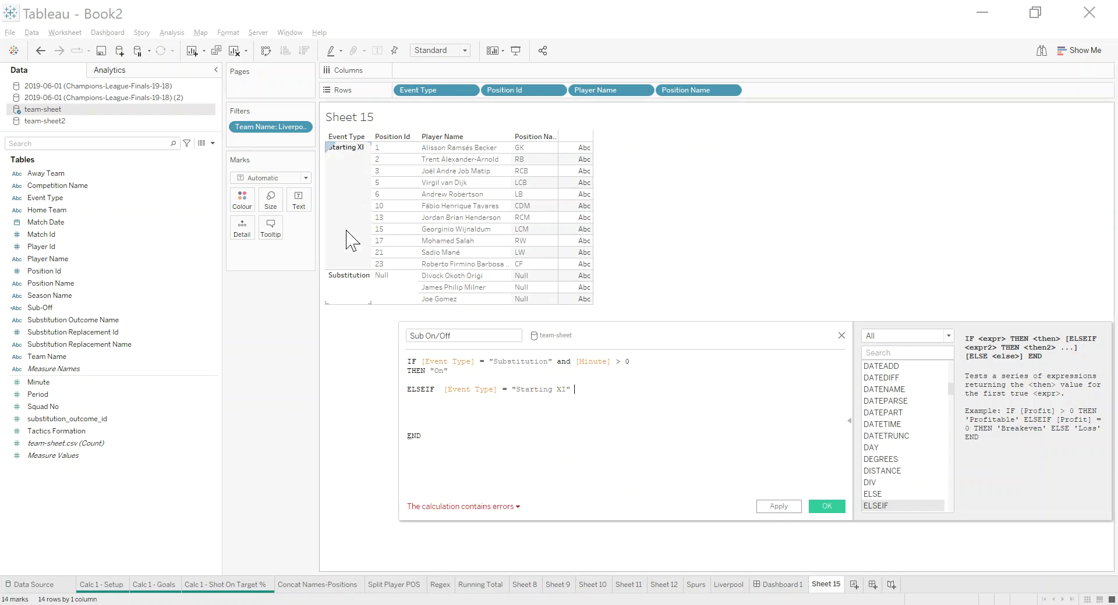
Extend the ELSEIF condition with AND NOT ISNULL([substitution_outcome_id])
type("AND")
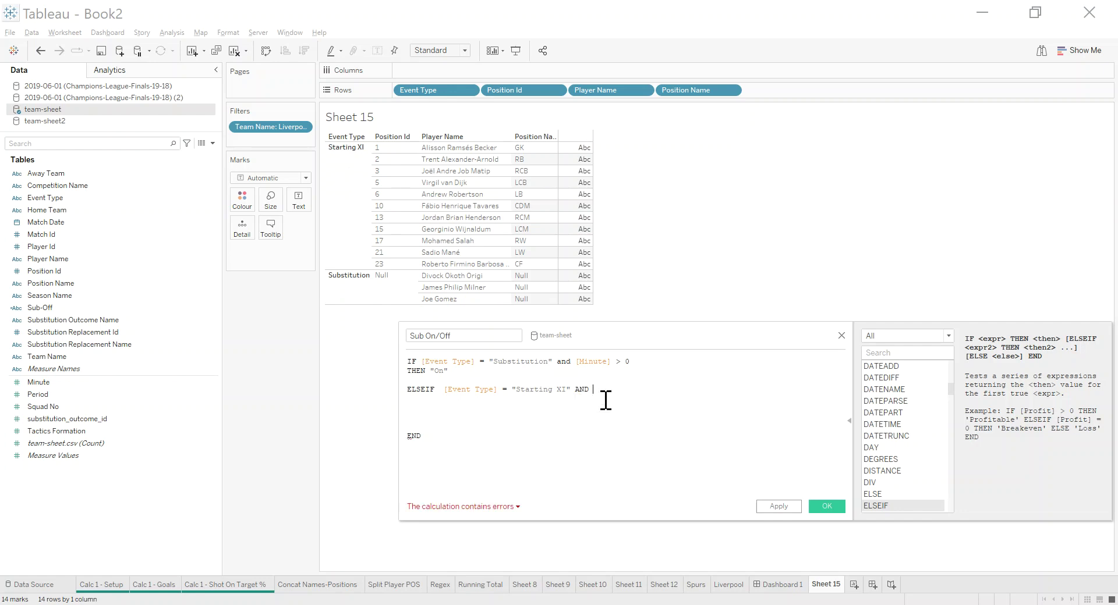
type("NOT ISNULL(")
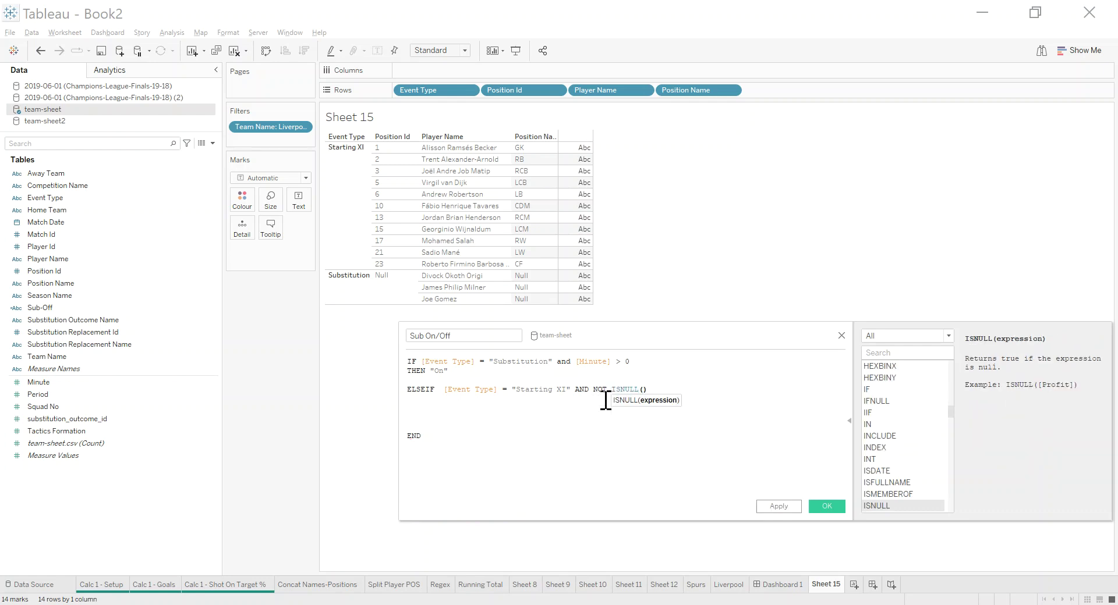
type("Sub")
key("Down")
key("Down")
key("Down")
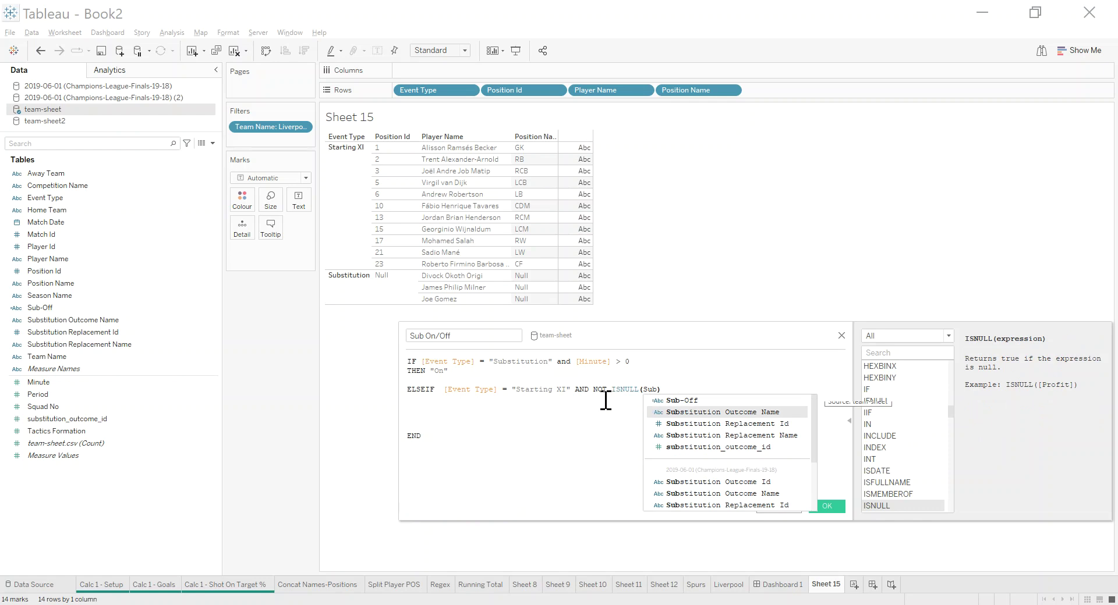
key("Down")
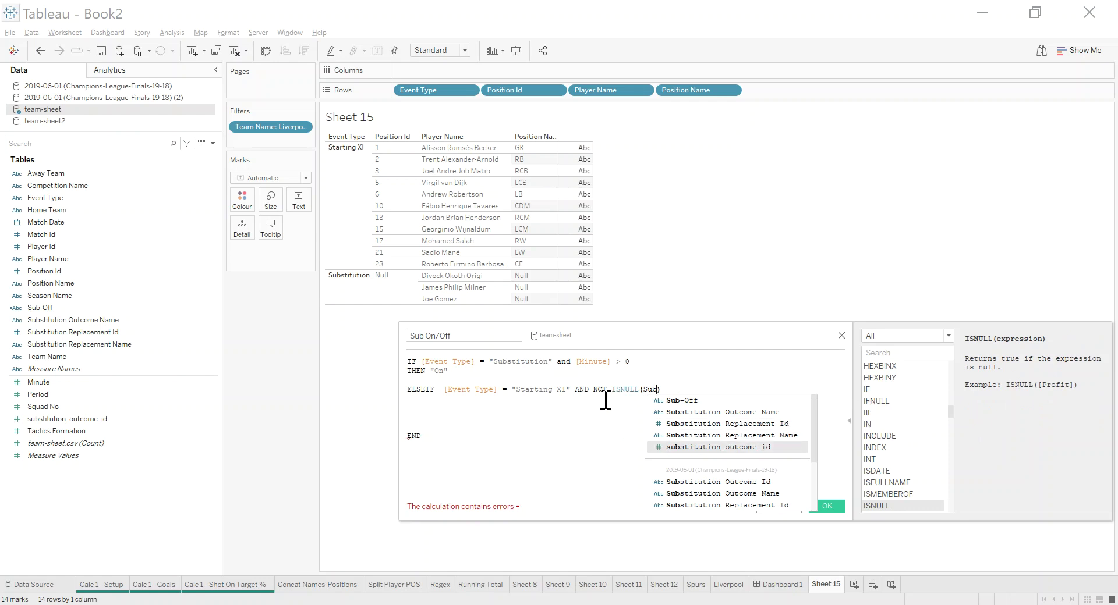
key("Return")
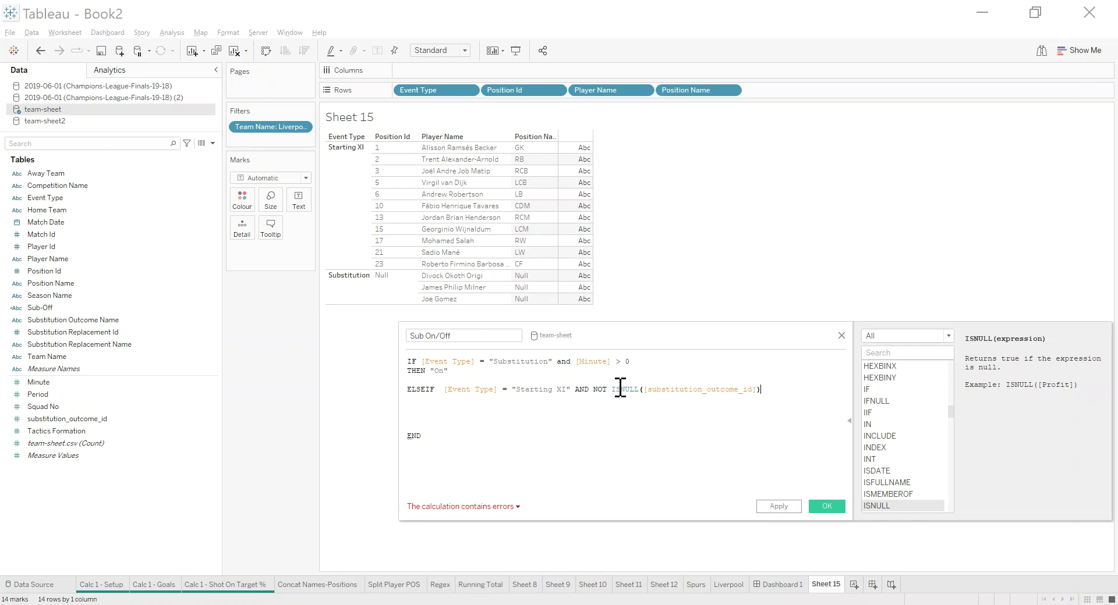
left_click_drag(620, 389, 784, 389)
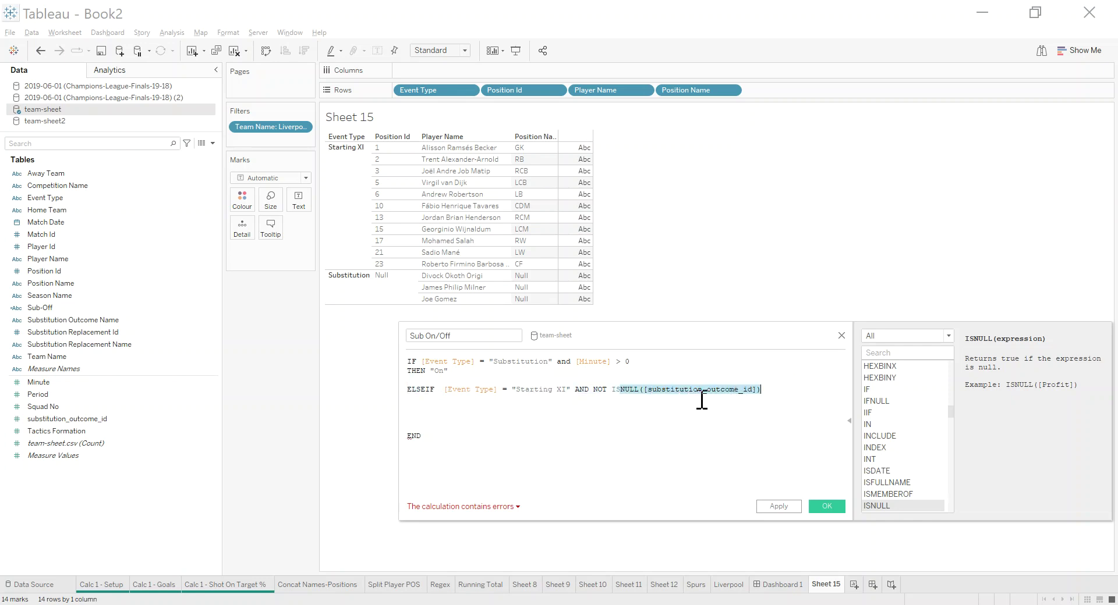
left_click(774, 392)
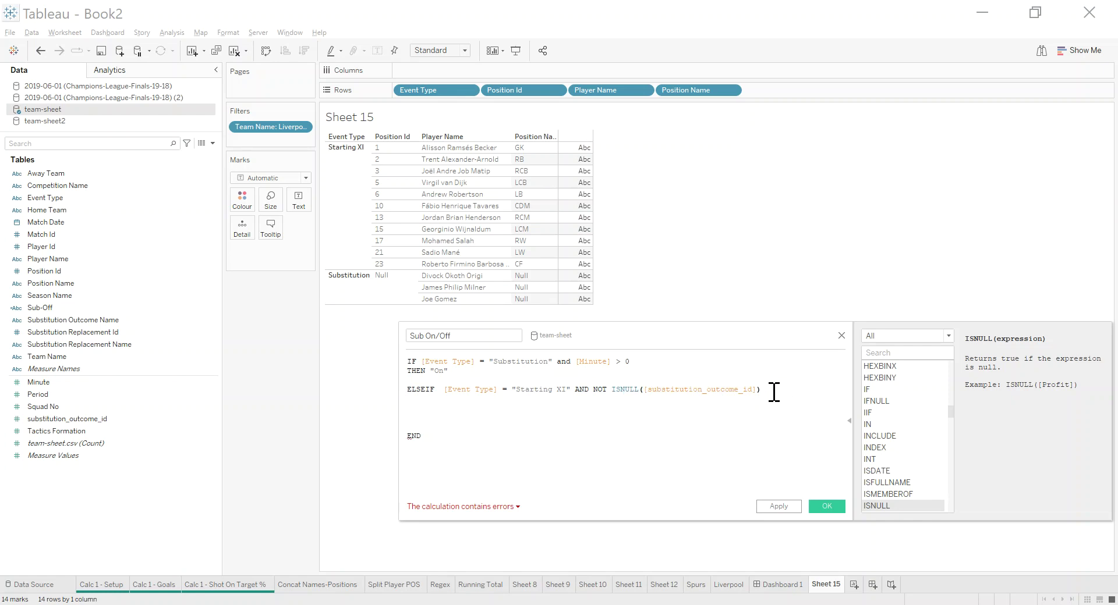
Add THEN "Off" and ELSE "Start/End" branches, then save the Sub On/Off field
key("Return")
type("THEN \"Off")
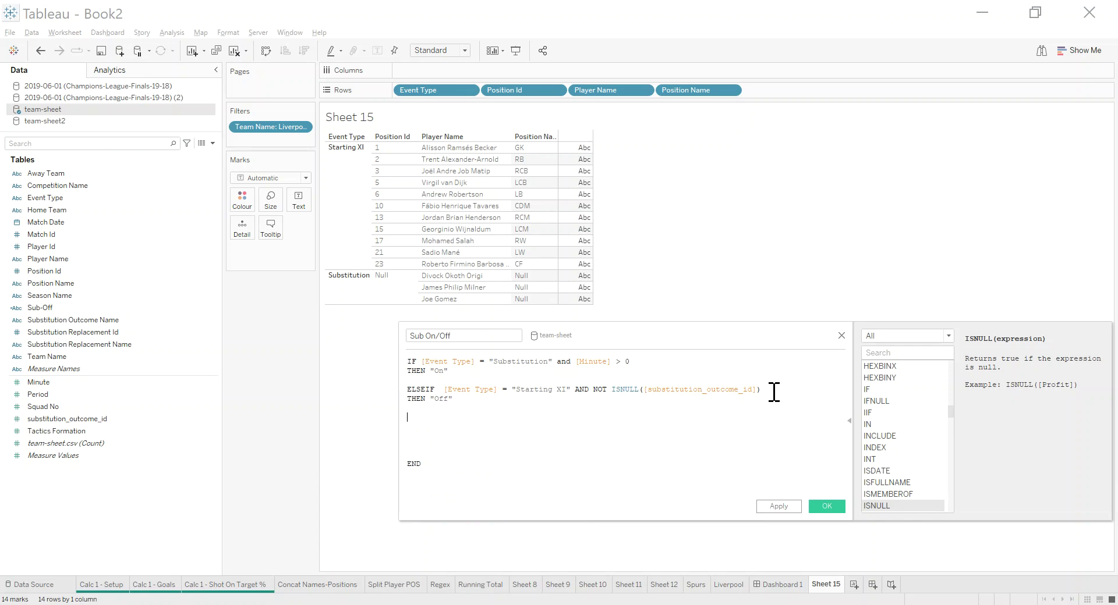
key("Return")
type("ELSE \"Start/End")
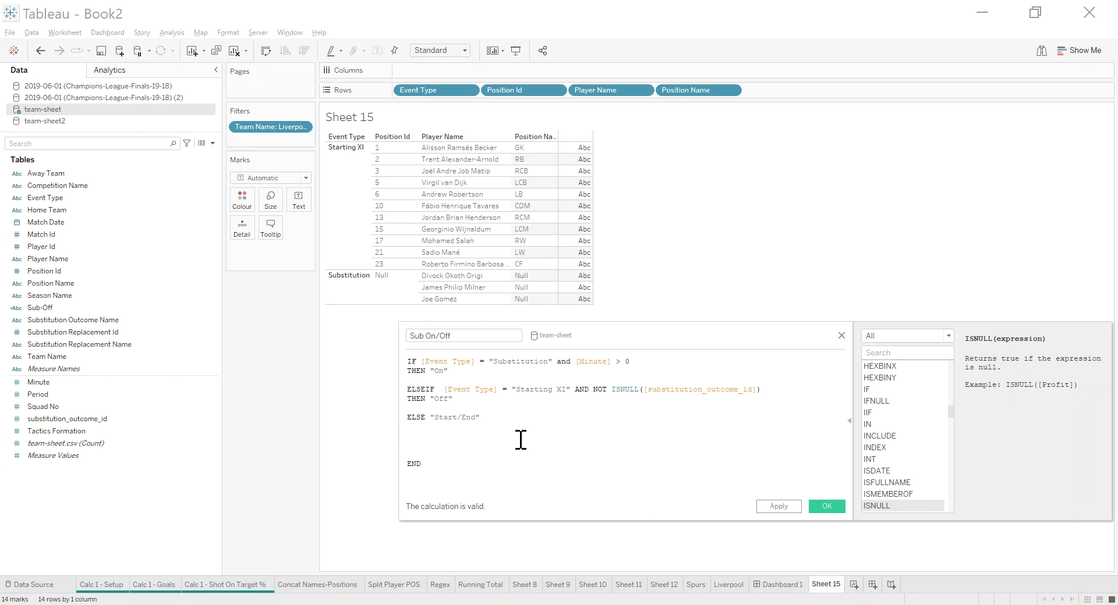
left_click(835, 506)
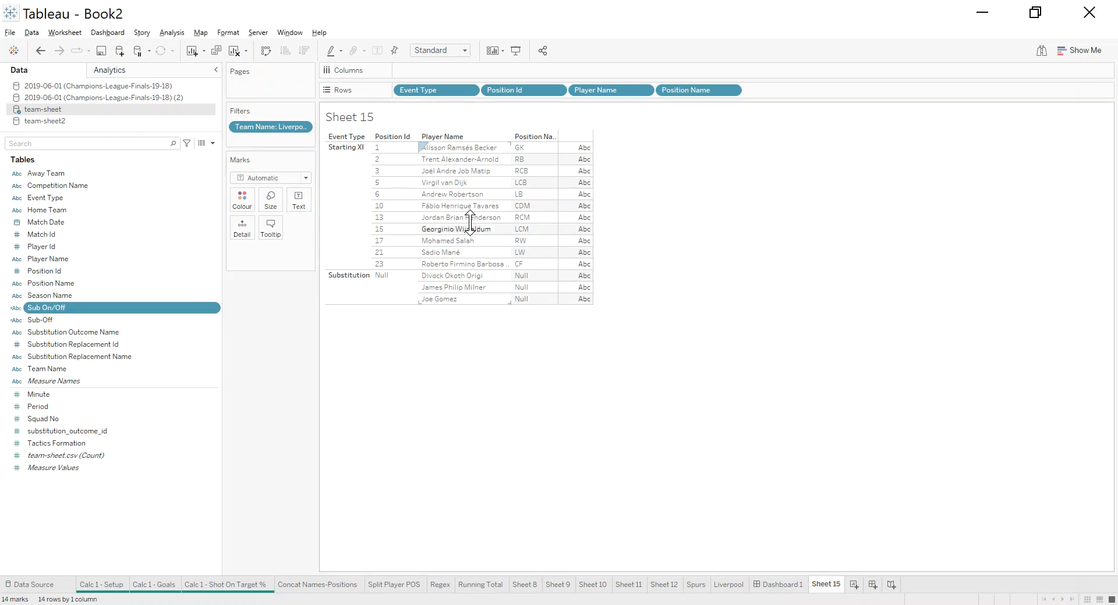
Set the Marks type to Shape and place Sub On/Off on the Shape card
left_click(305, 177)
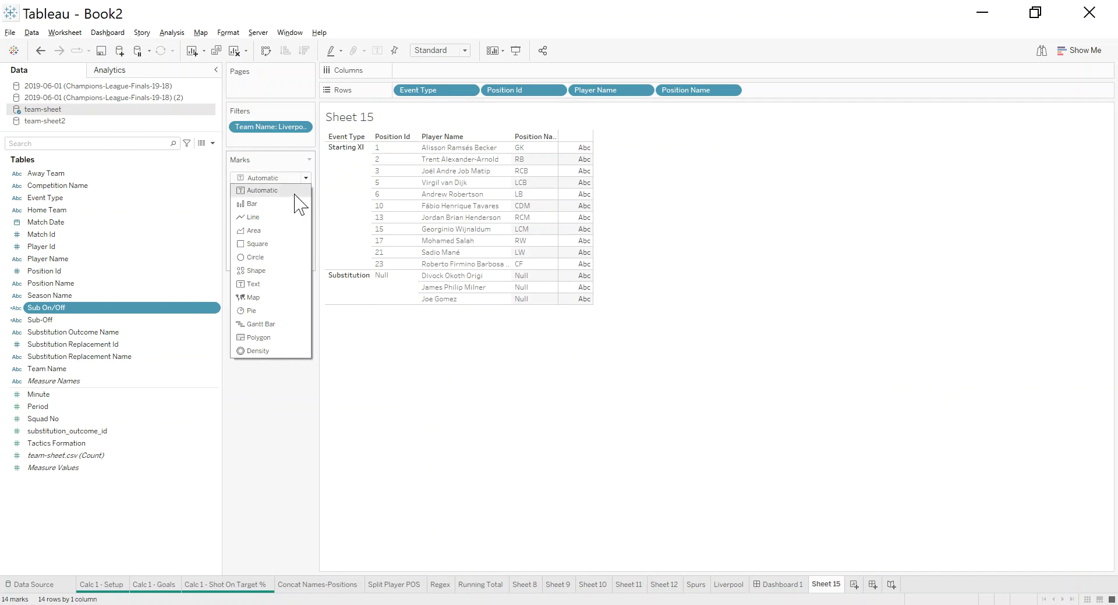
left_click(276, 274)
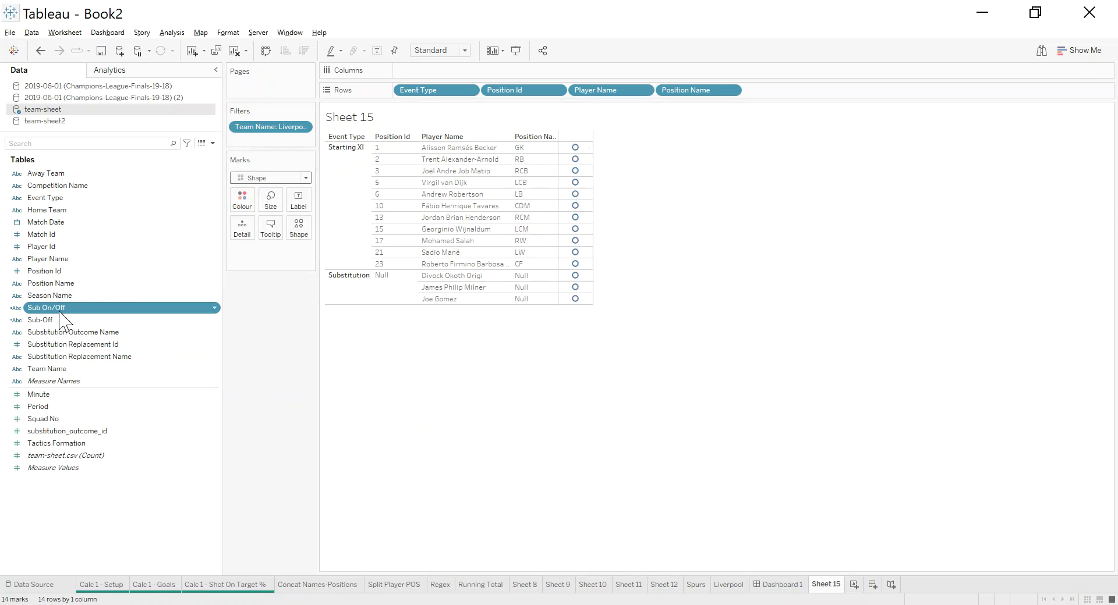
left_click_drag(60, 313, 300, 226)
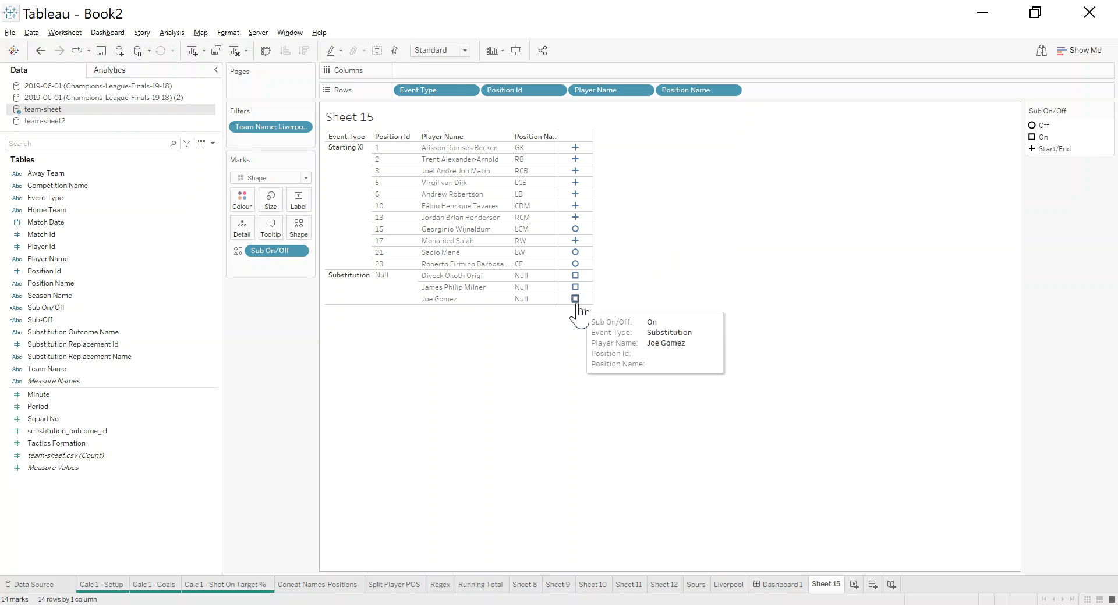
left_click(299, 227)
Using the Filled palette, assign Off a down triangle, On an up triangle, Start/End a circle
left_click(694, 215)
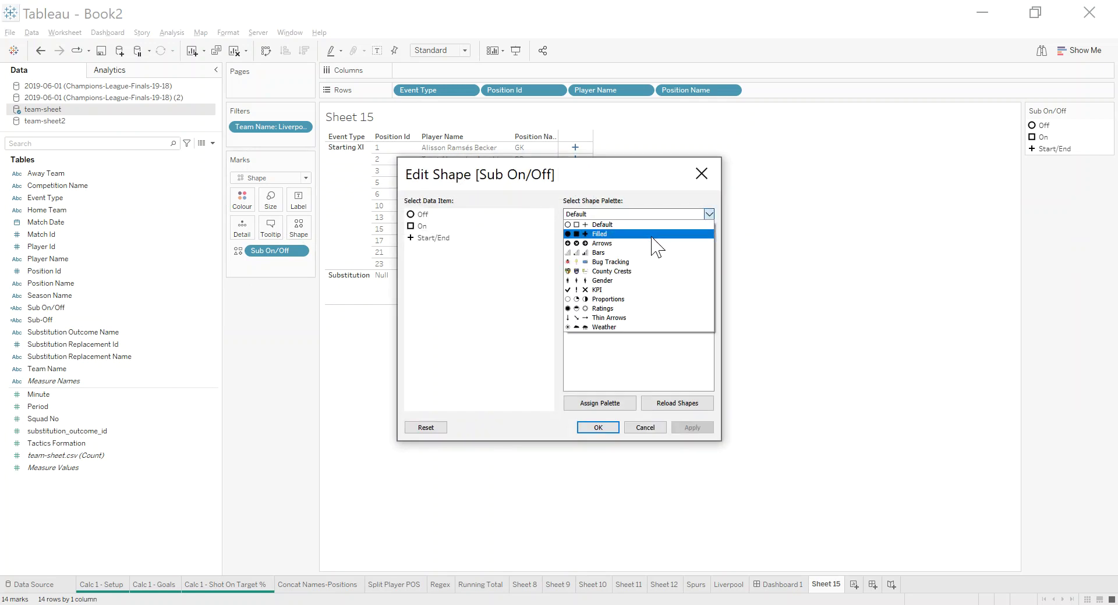
left_click(633, 234)
left_click_drag(606, 179, 830, 159)
left_click(869, 197)
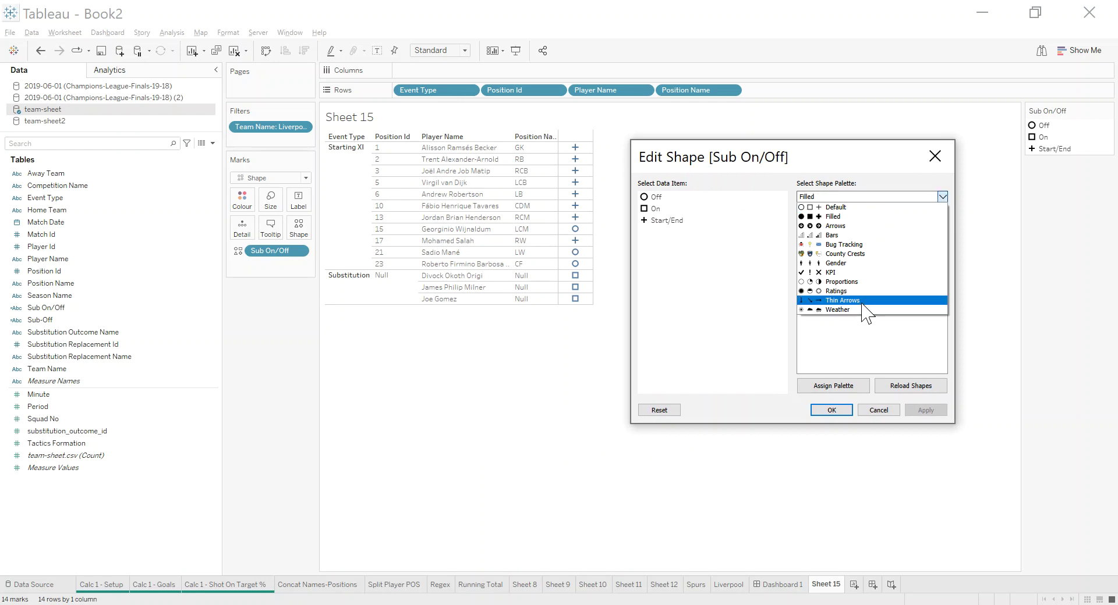
left_click(846, 217)
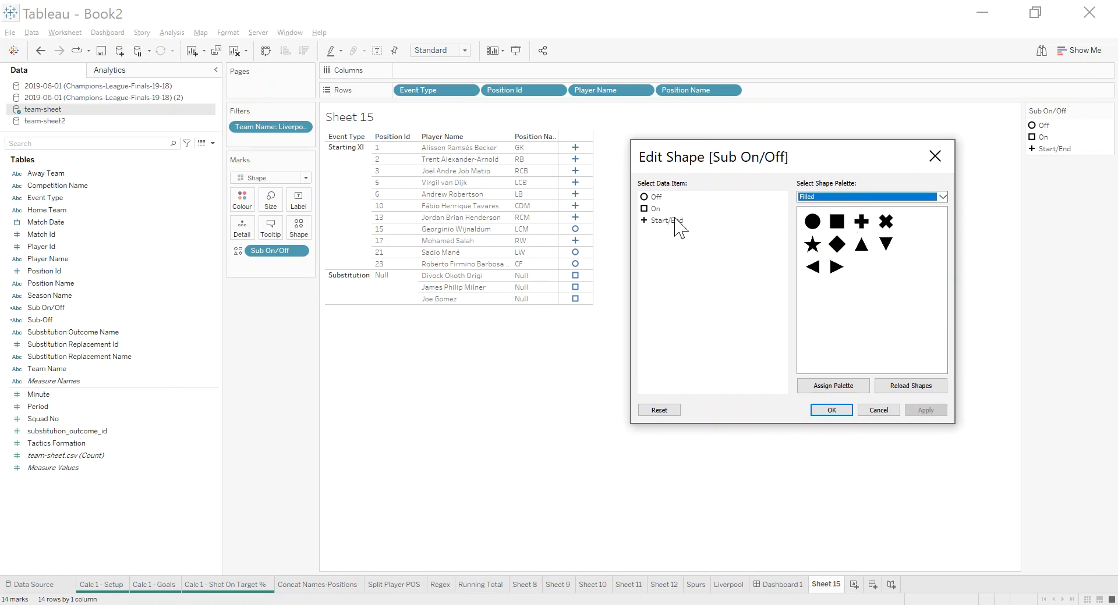
left_click(657, 197)
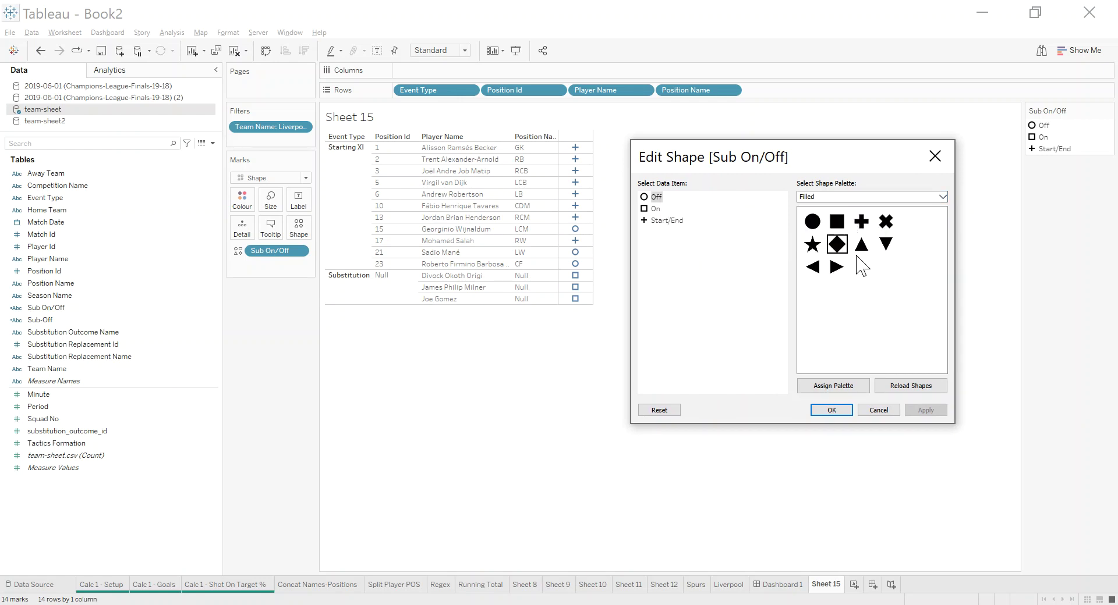
left_click(886, 244)
left_click(654, 209)
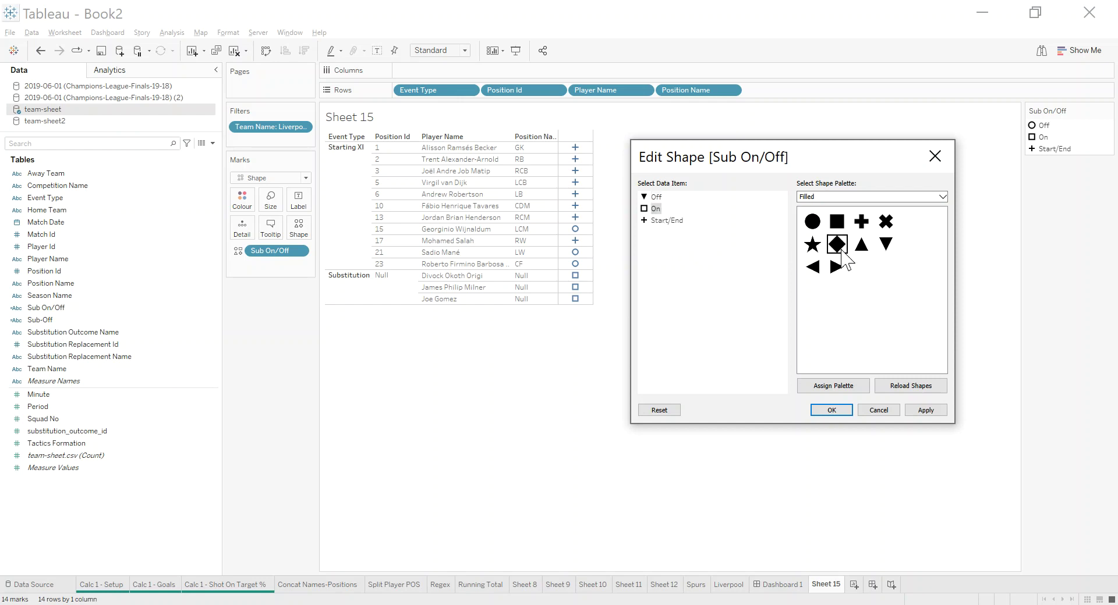
left_click(861, 245)
left_click(663, 221)
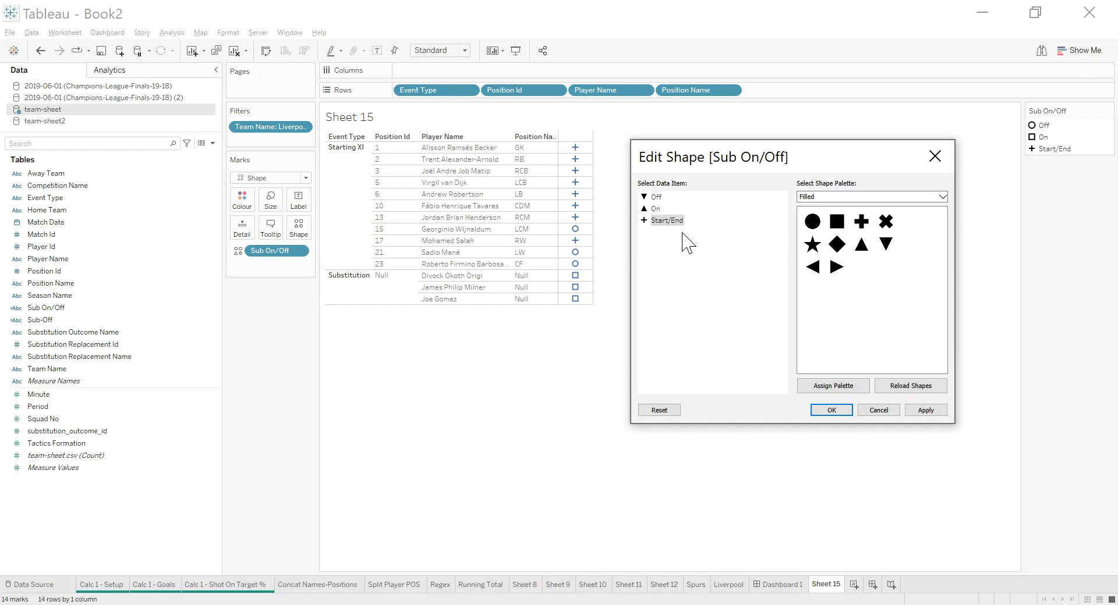
left_click(812, 221)
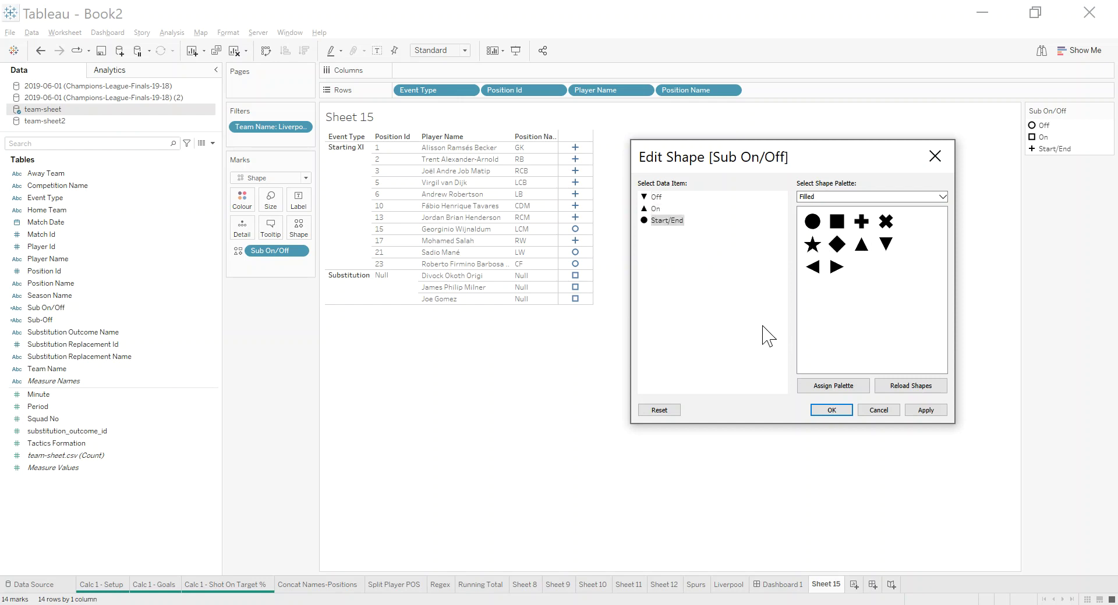
left_click(929, 411)
left_click(837, 410)
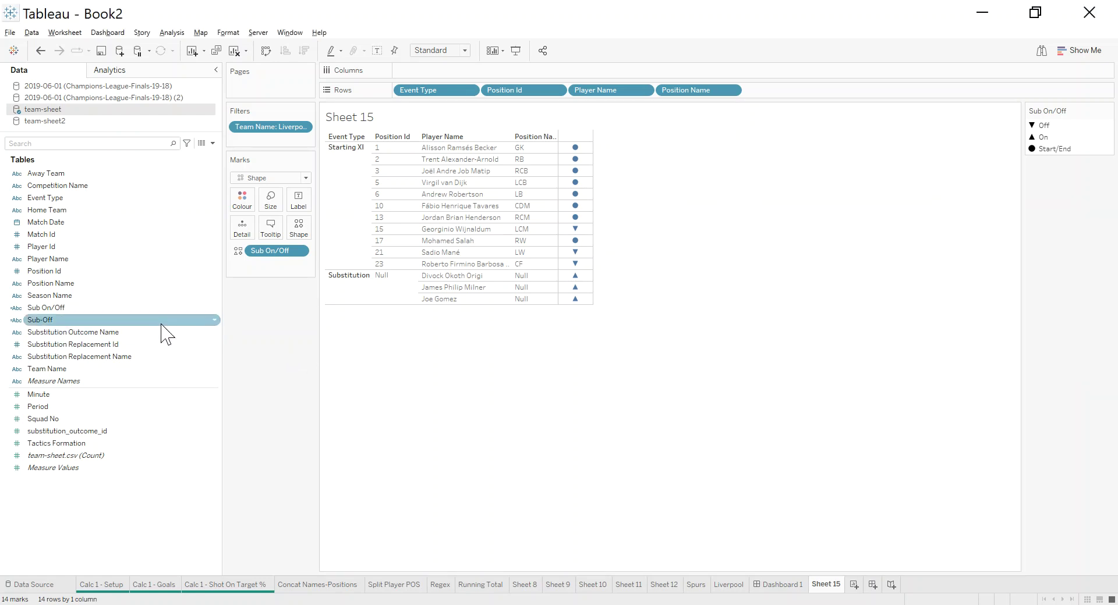
Colour the marks by Sub On/Off: Off red, On green, Start/End custom white
left_click_drag(61, 309, 238, 202)
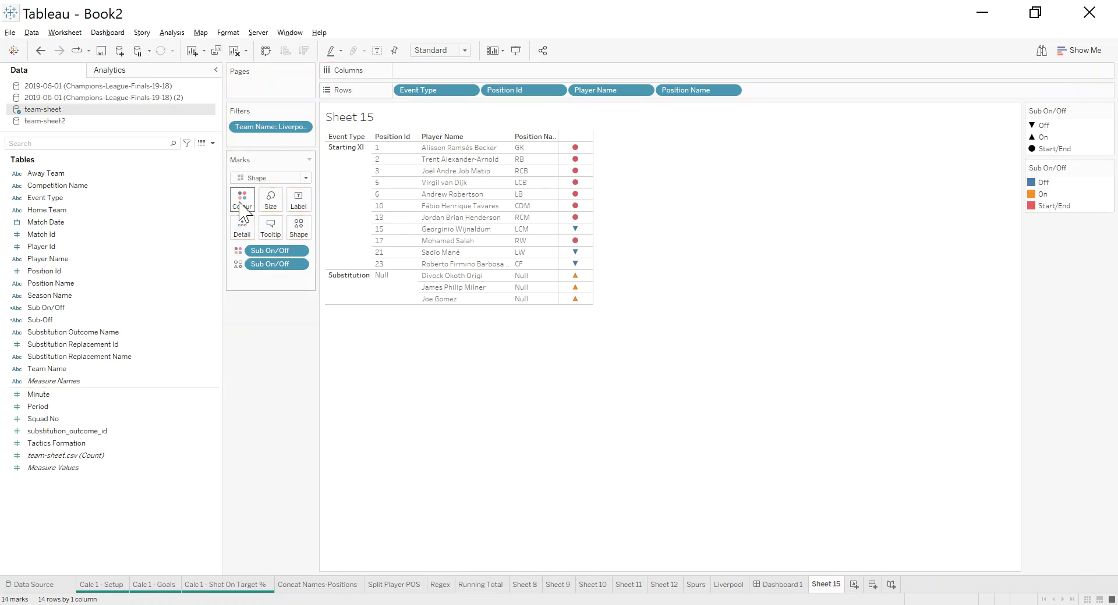
left_click(242, 204)
left_click(282, 237)
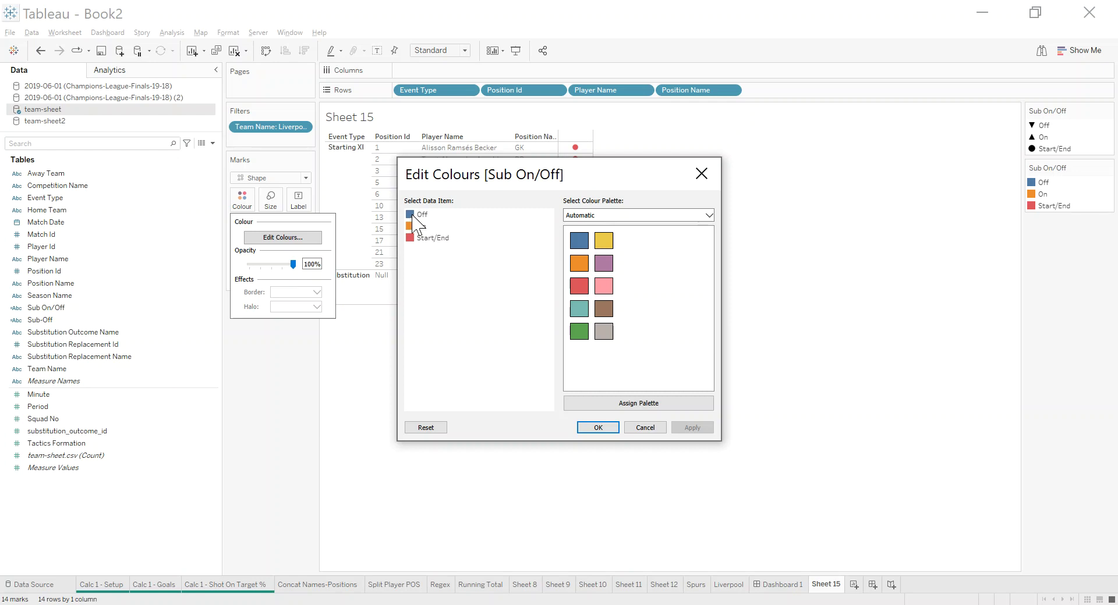
left_click(579, 286)
left_click(420, 227)
left_click(574, 330)
double_click(422, 238)
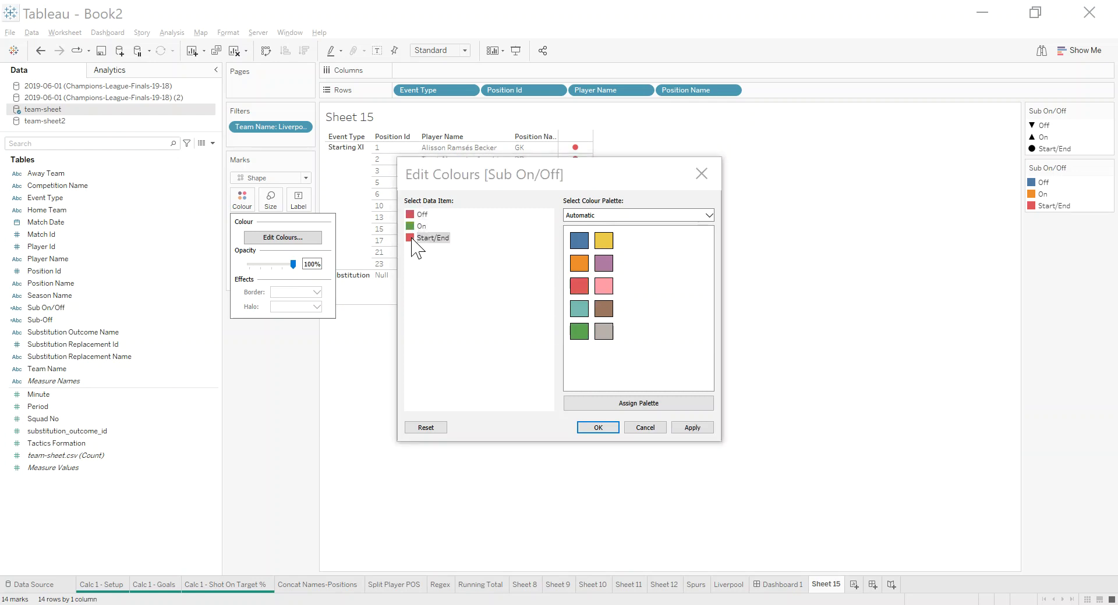
left_click(535, 379)
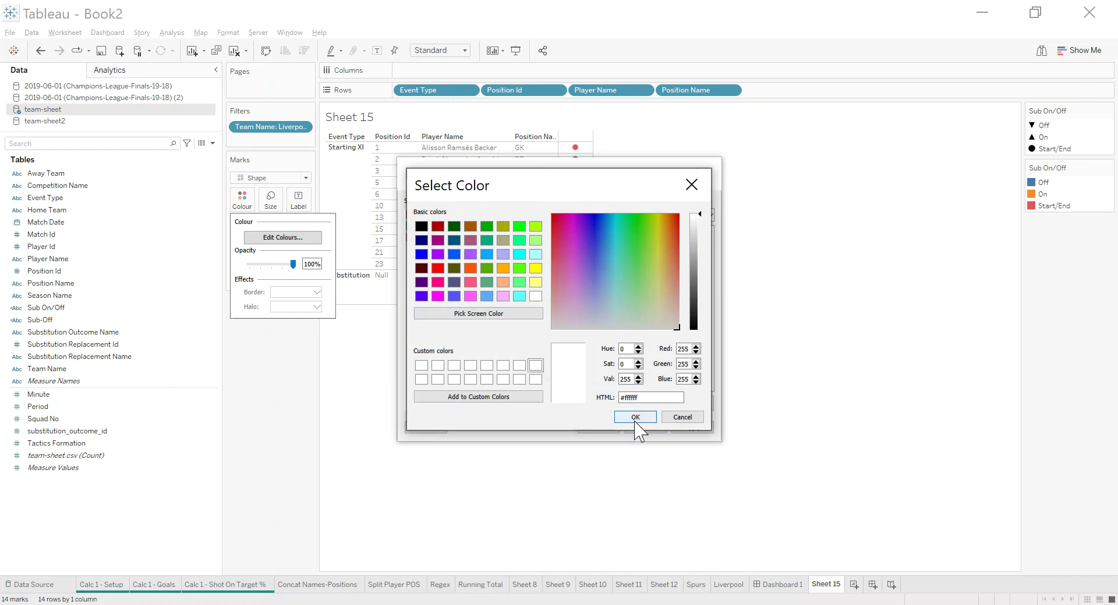
left_click(635, 418)
left_click(691, 428)
left_click(598, 428)
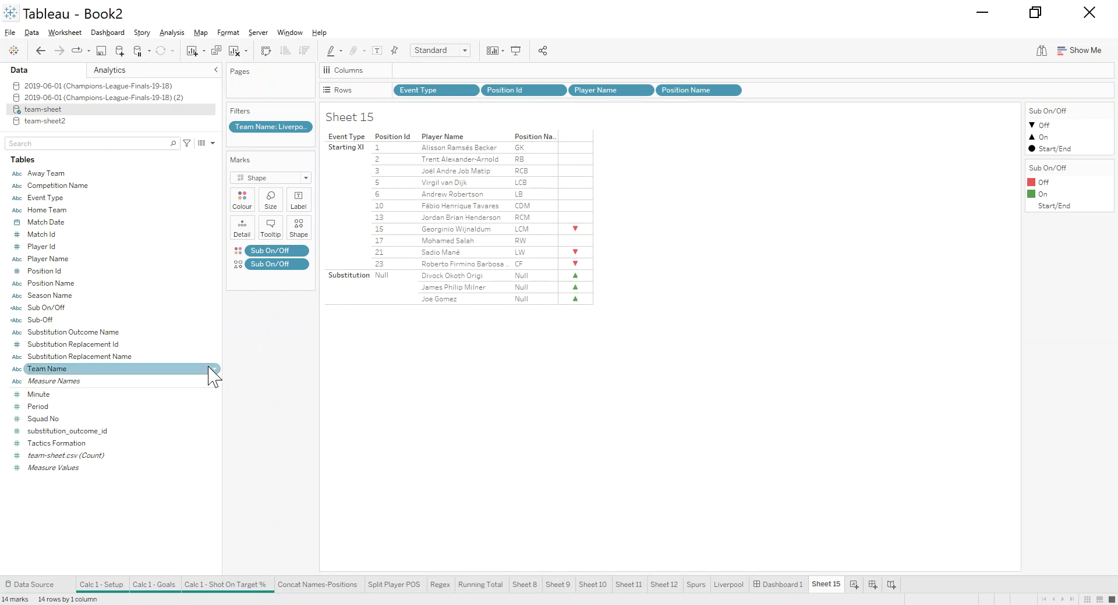
Label each marker with its Minute (57, 61, 88), then switch to the Spurs sheet
left_click_drag(86, 395, 298, 201)
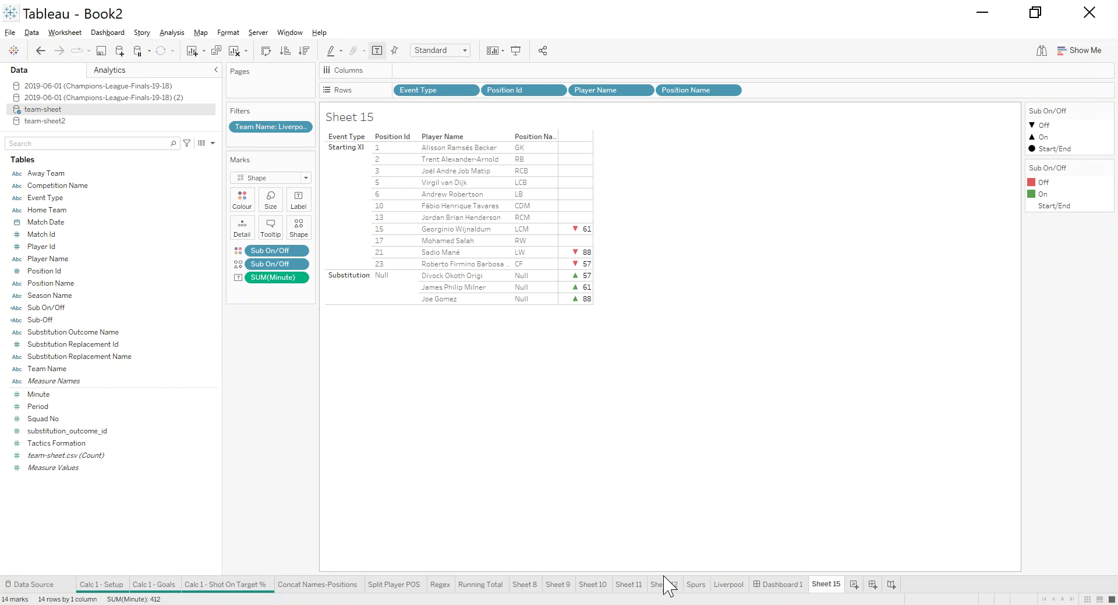
left_click(697, 585)
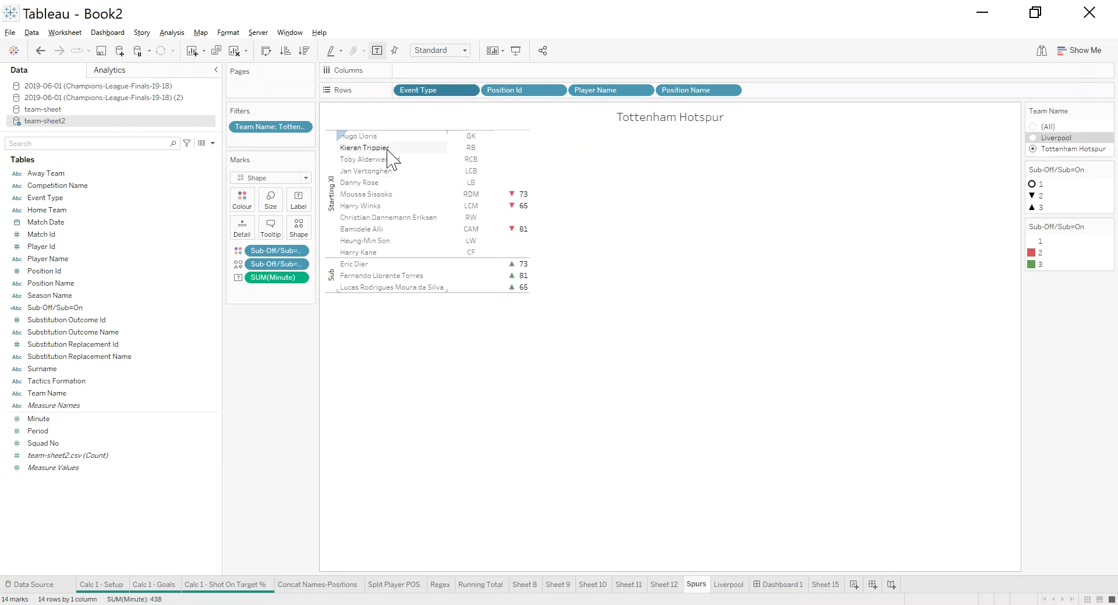
Back on Sheet 15, give the Null position header a blank alias
left_click(825, 586)
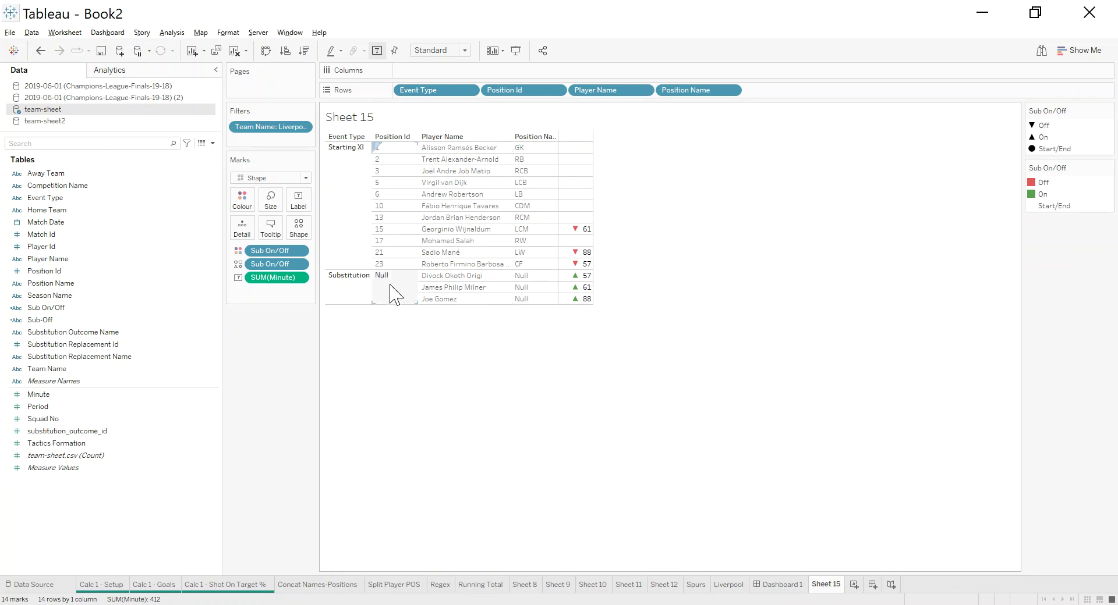
right_click(533, 275)
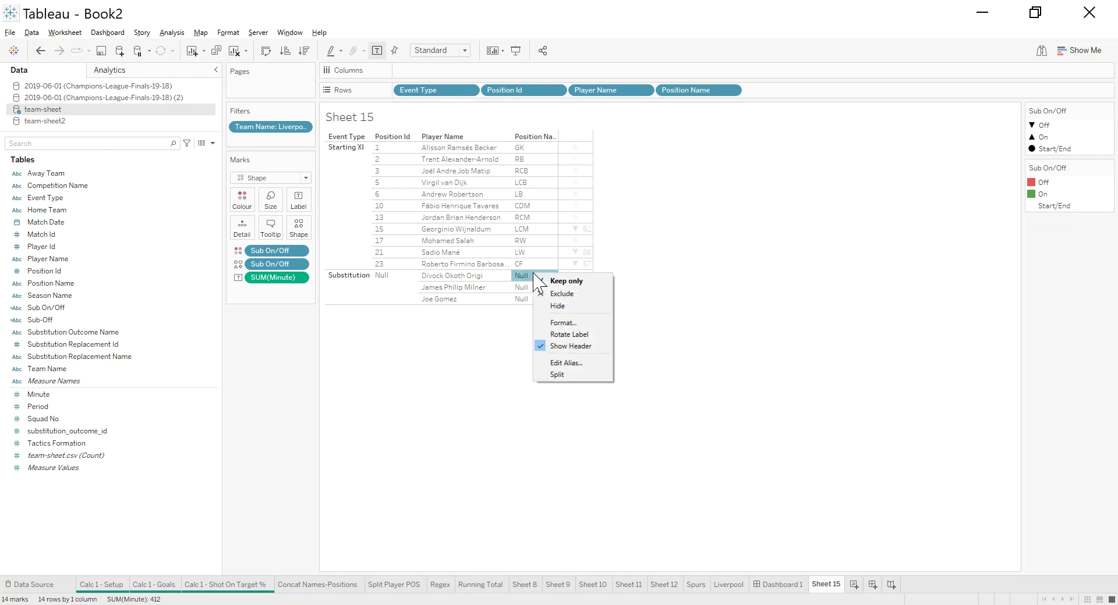
left_click(572, 362)
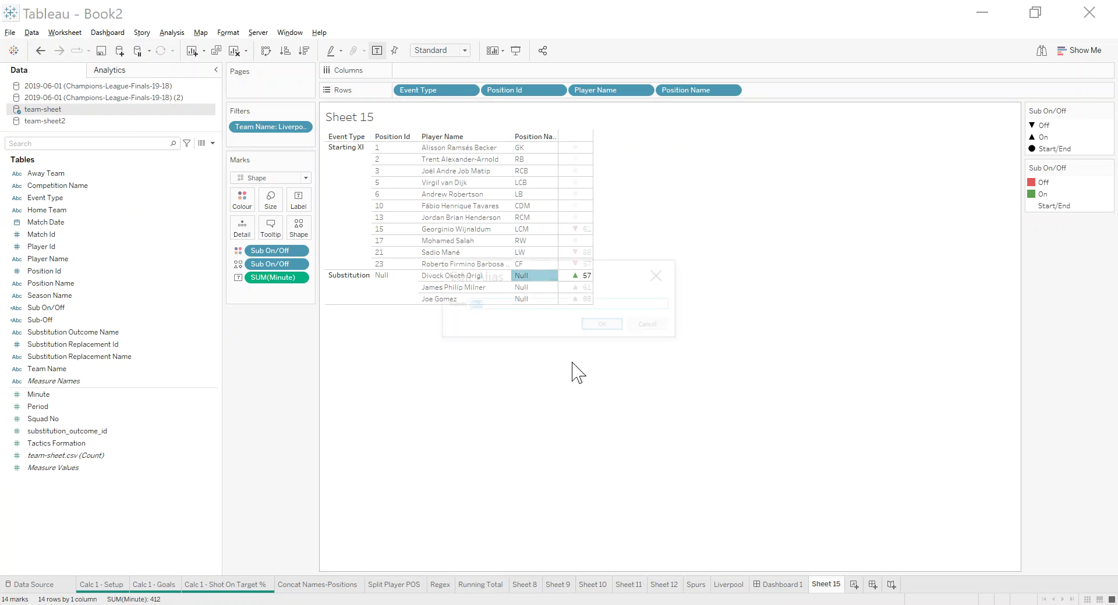
left_click(611, 327)
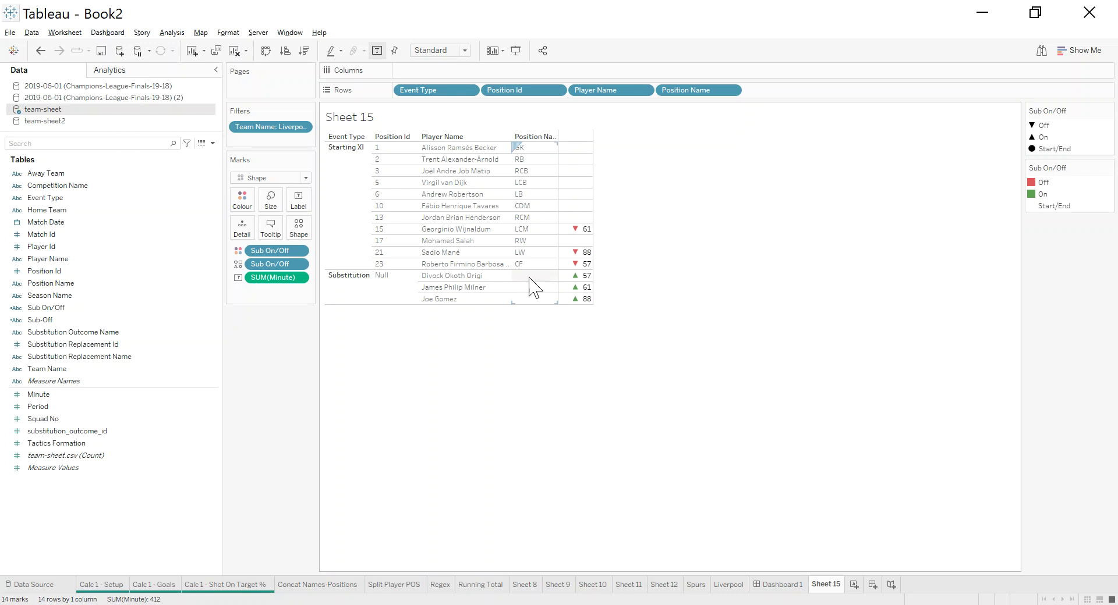
Hide the Event Type and Position Id column headers
left_click(364, 207)
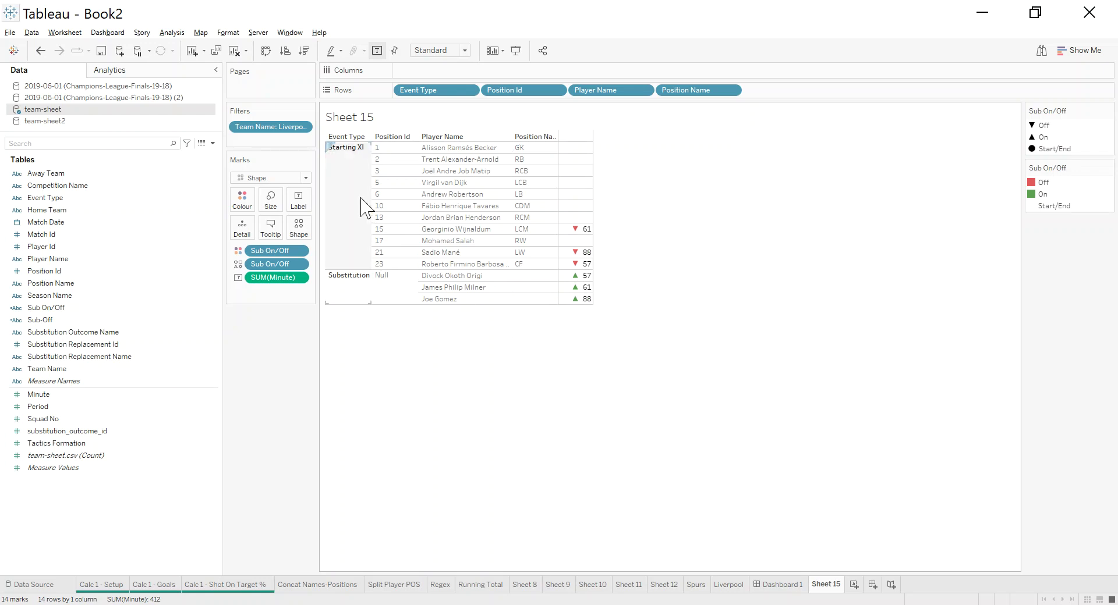
right_click(344, 197)
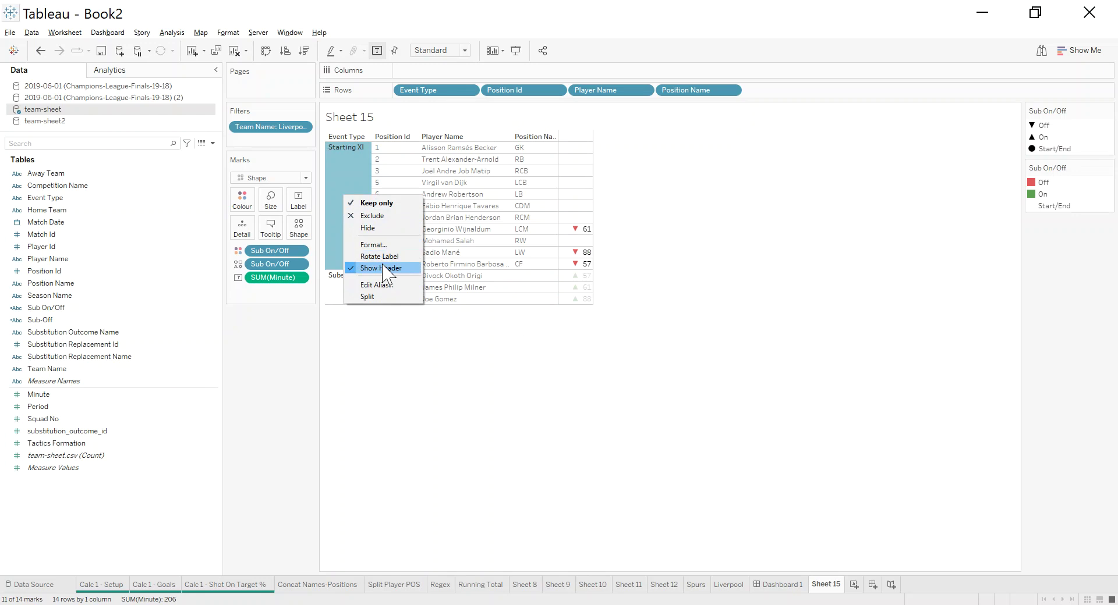
left_click(383, 268)
left_click(349, 182)
right_click(349, 182)
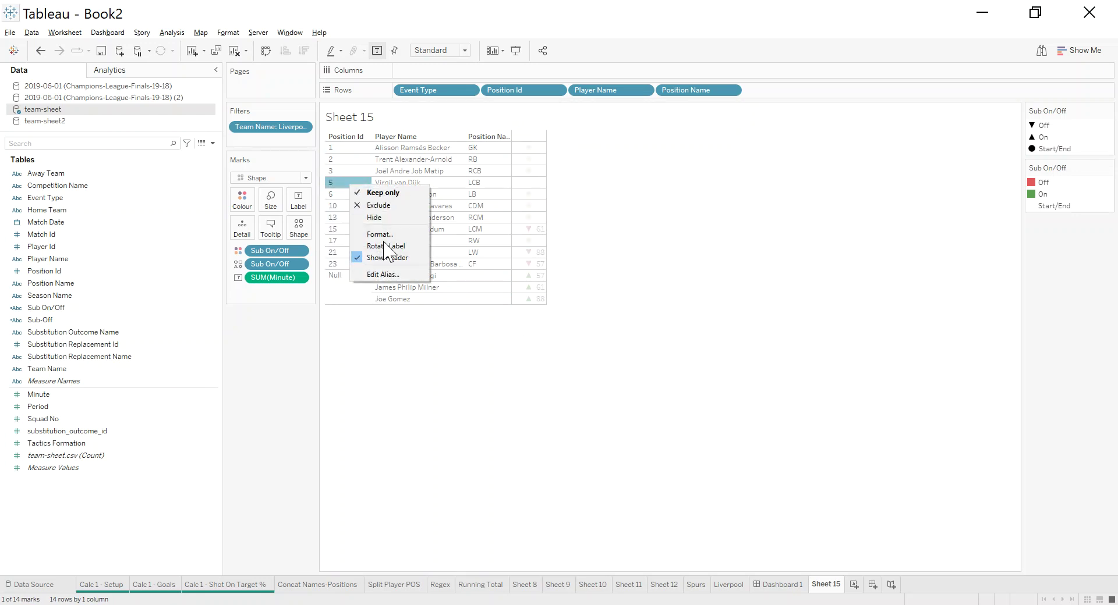
left_click(389, 255)
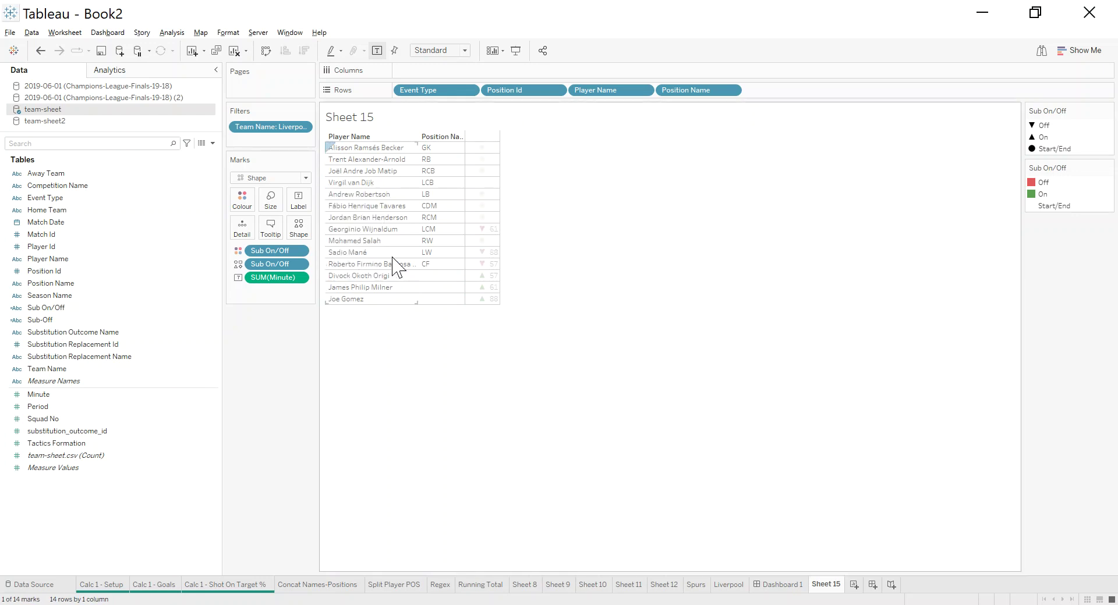
left_click(523, 355)
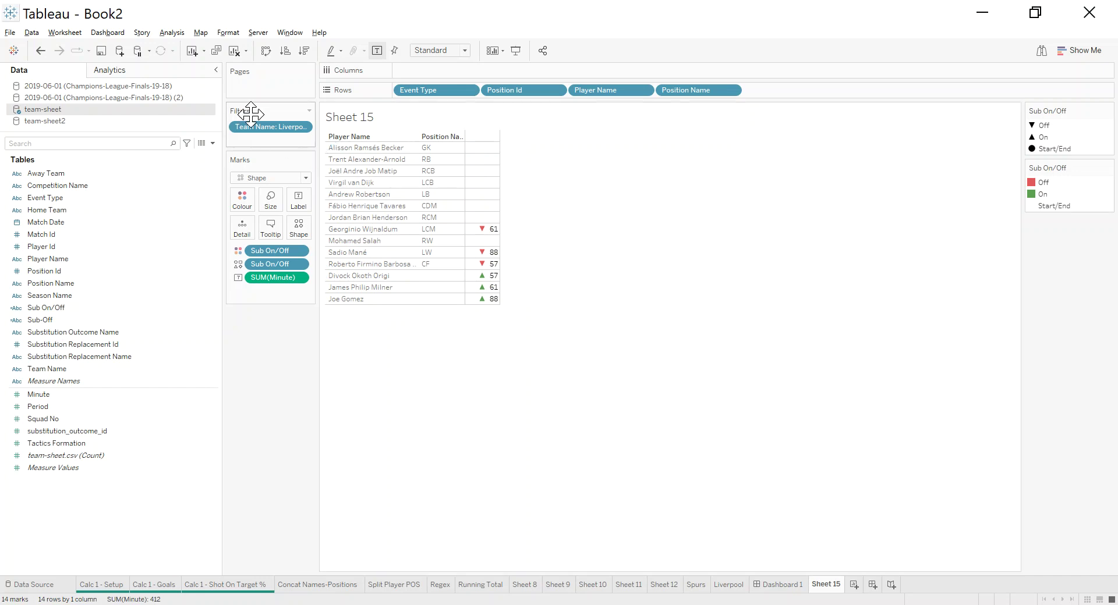
Bring up the Format pane for the Position Name column
left_click(454, 194)
right_click(455, 193)
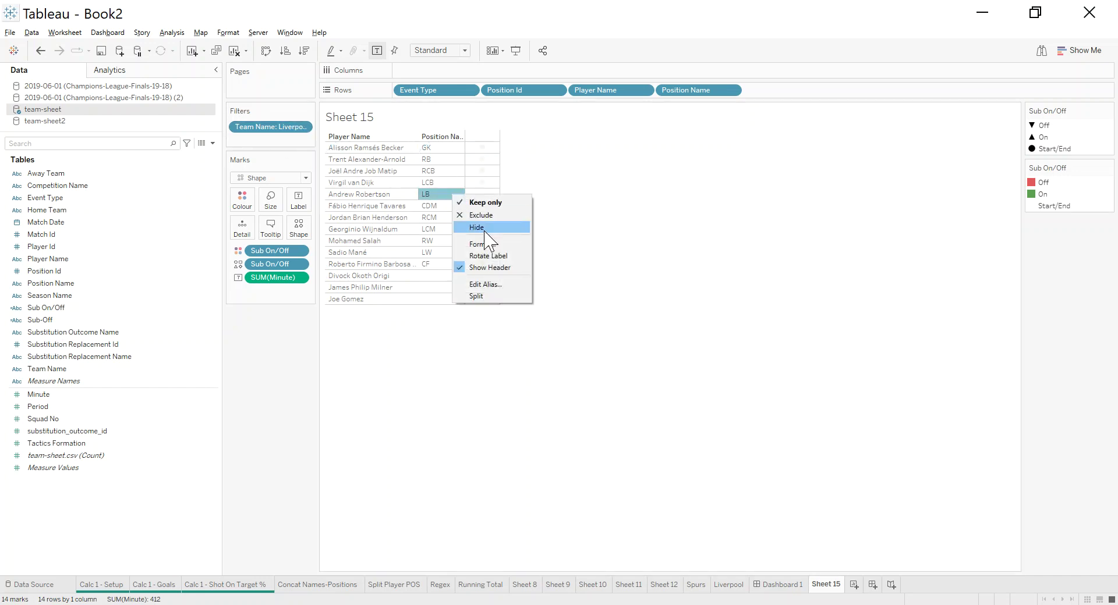
left_click(490, 243)
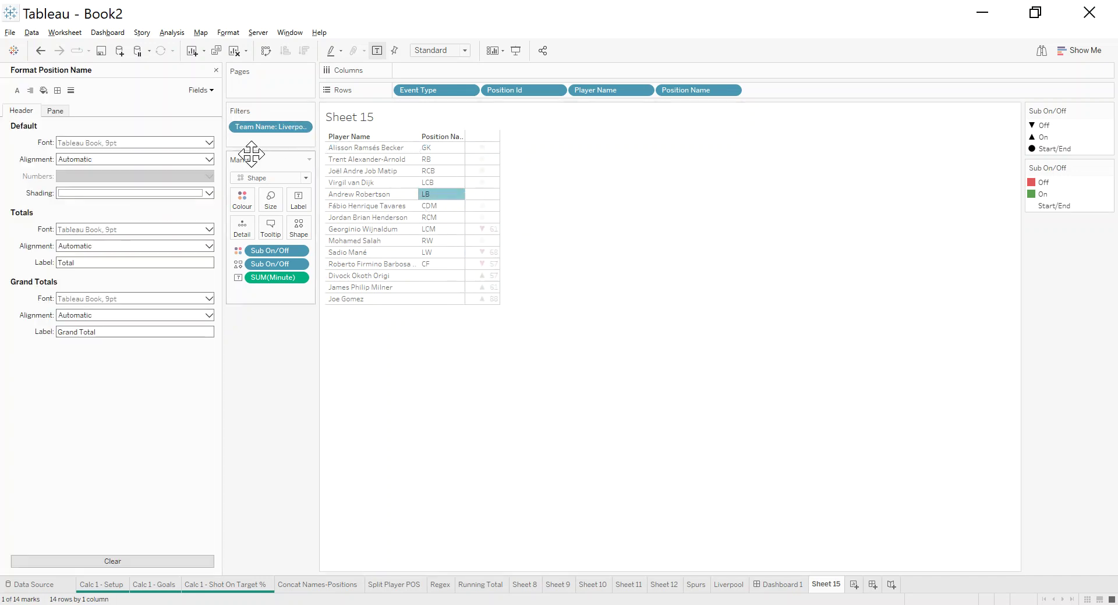
In Borders, set the row divider level so lines appear only between starters and substitutes
left_click(58, 91)
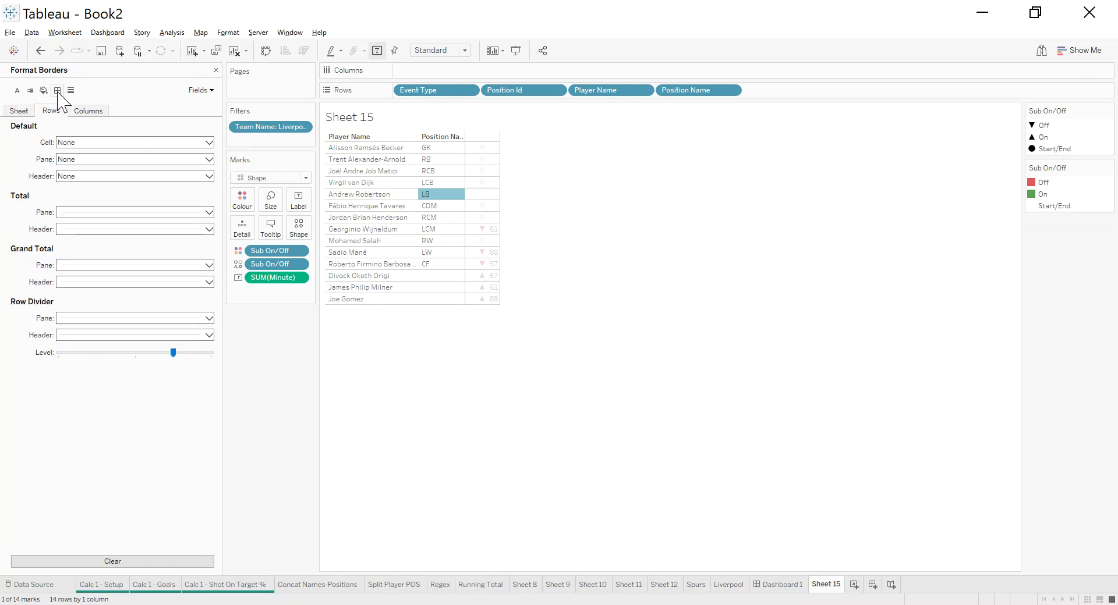
left_click(87, 111)
left_click(52, 110)
left_click(91, 318)
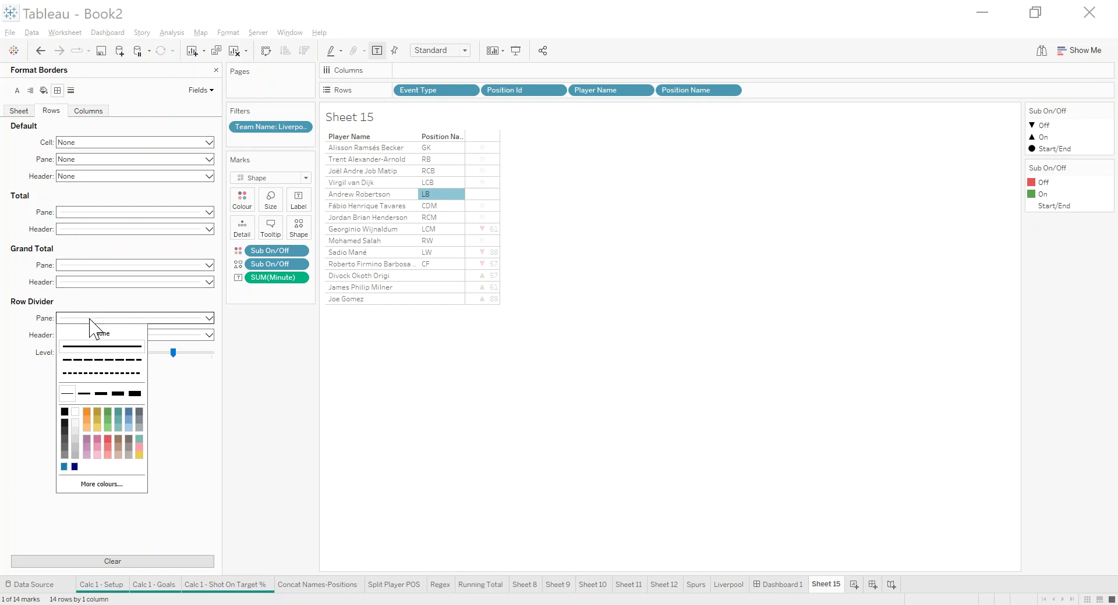
left_click(124, 317)
left_click(97, 353)
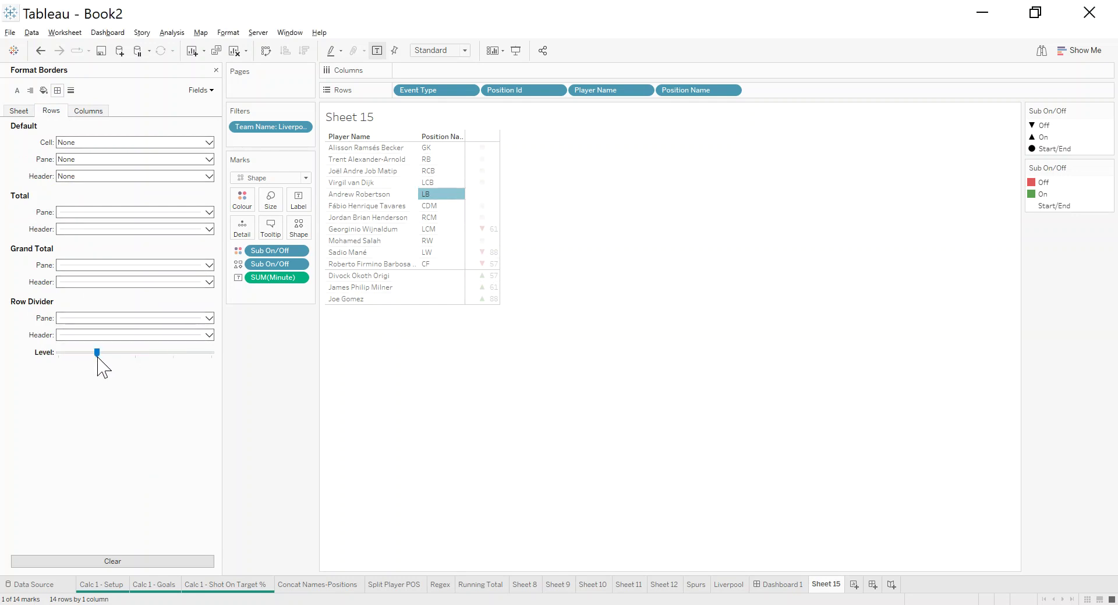
Set the column divider to None, leaving the row divider unchanged
left_click(90, 112)
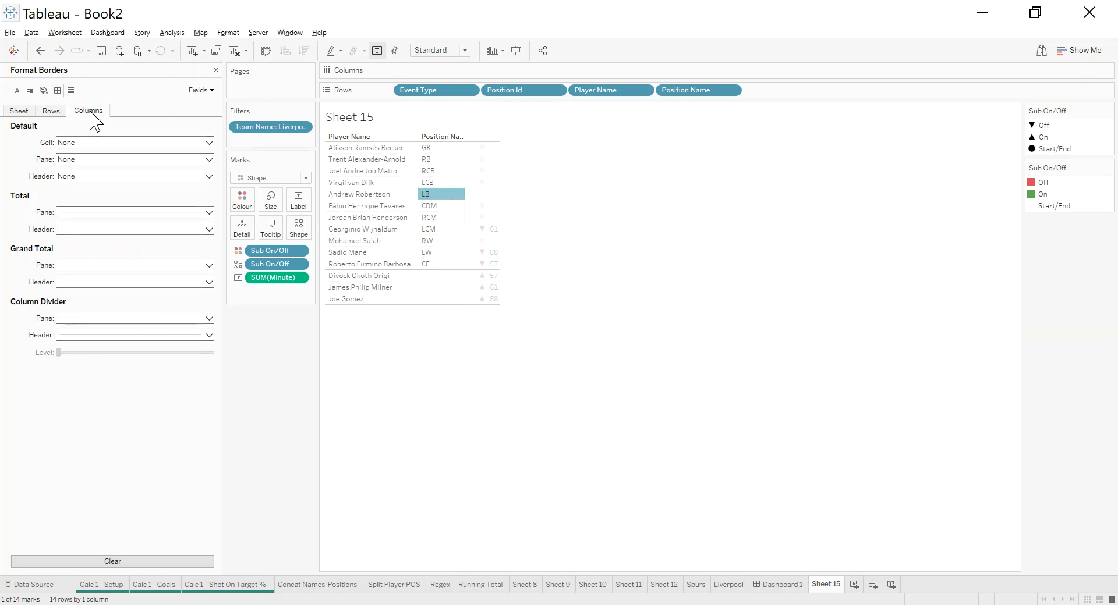
left_click(105, 318)
left_click(100, 332)
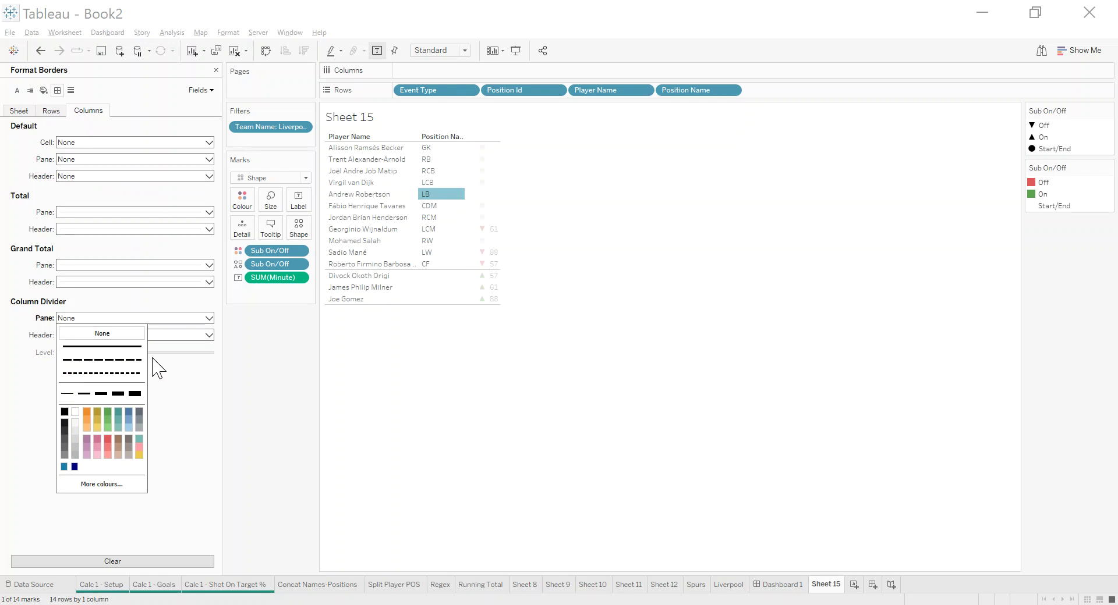
left_click(173, 386)
left_click(52, 111)
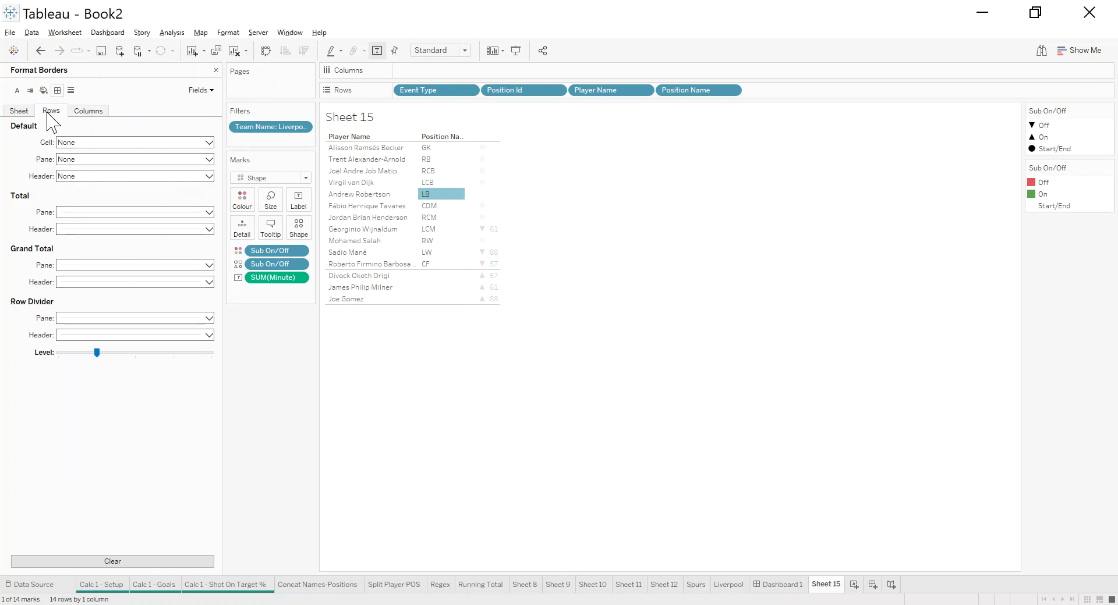
left_click(108, 319)
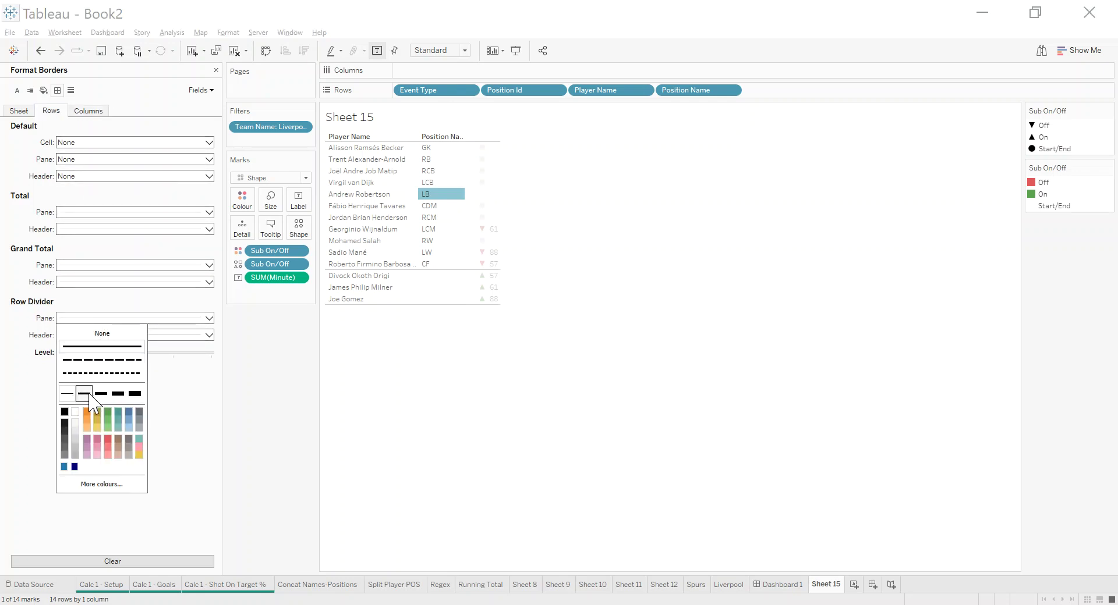
left_click(187, 430)
left_click(431, 385)
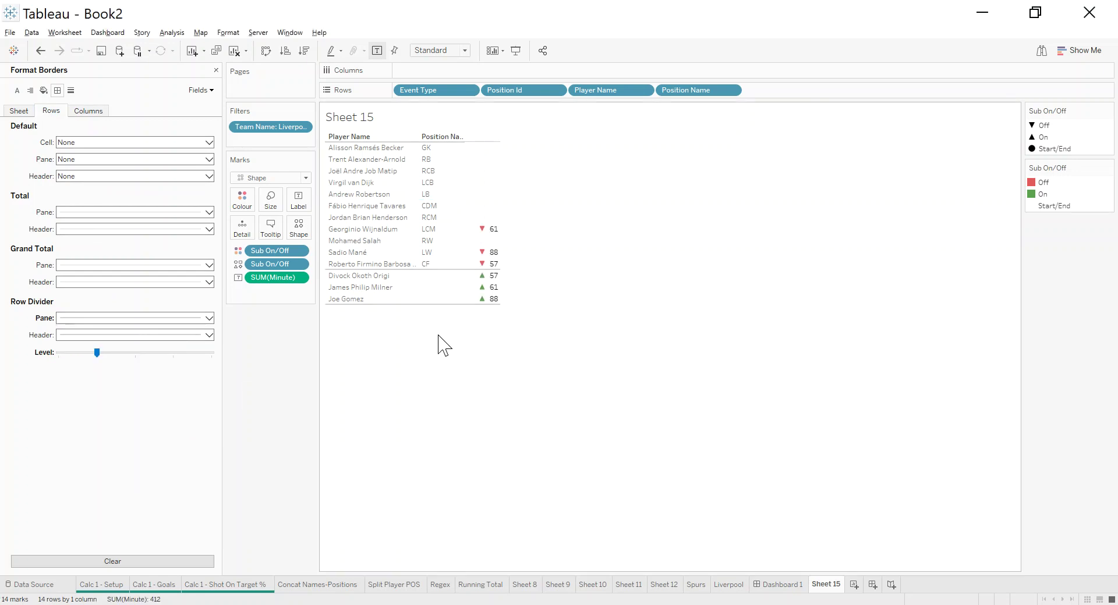
Hide the table's header row and close the formatting pane
right_click(354, 140)
left_click(397, 252)
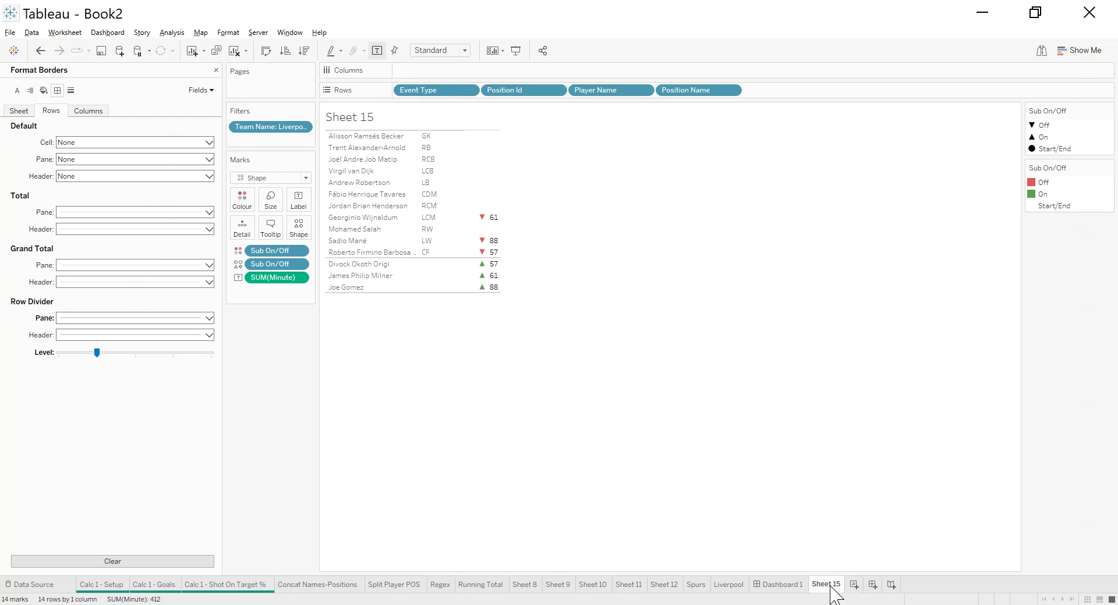
left_click(216, 70)
Filter the team sheet to Tottenham Hotspur only and rename it Tot
right_click(273, 134)
left_click(309, 153)
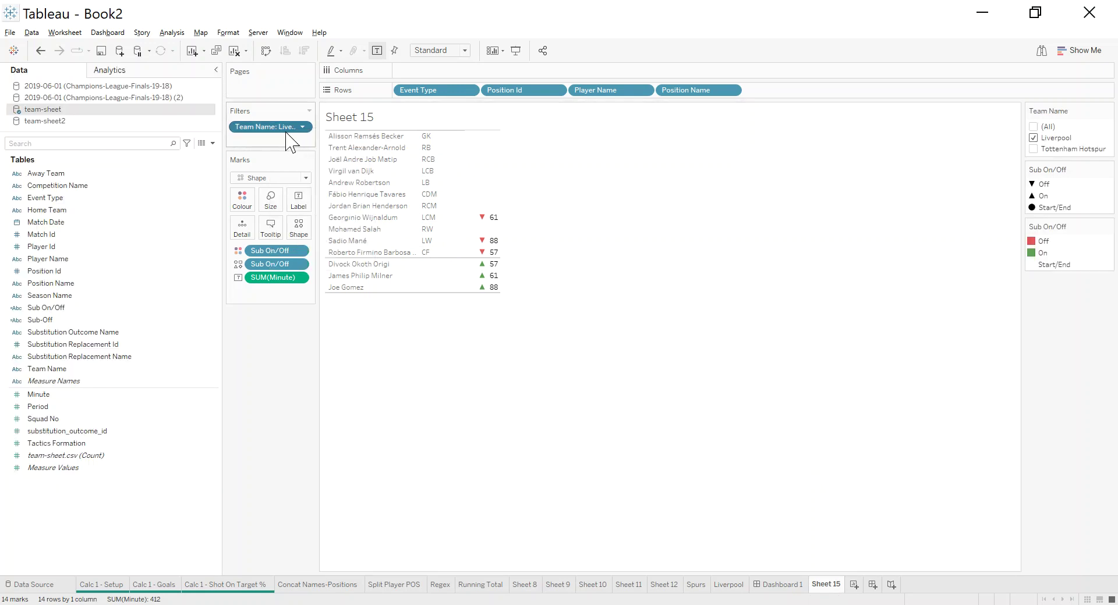
left_click(1034, 138)
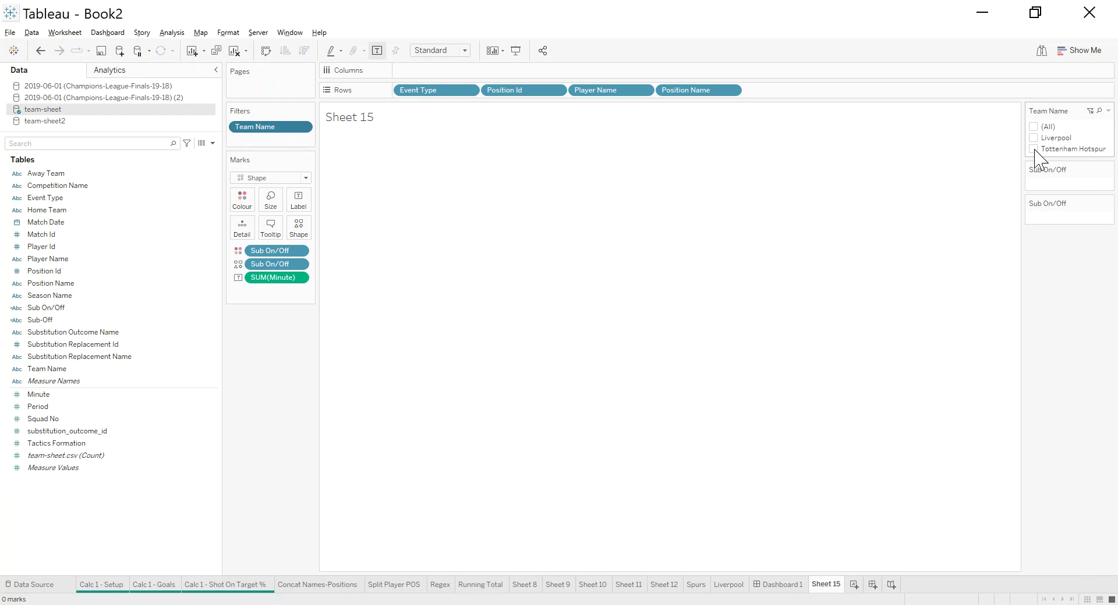
left_click(1033, 149)
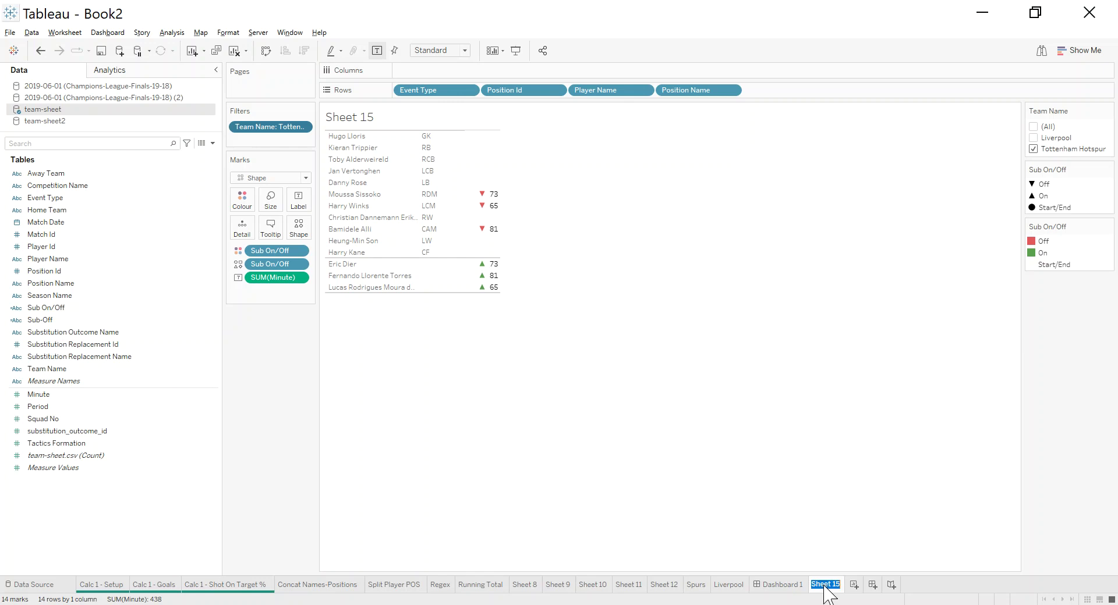
type("Tot")
left_click(841, 545)
Duplicate Tot as Liv filtered to Liverpool only, then start a new dashboard
right_click(823, 587)
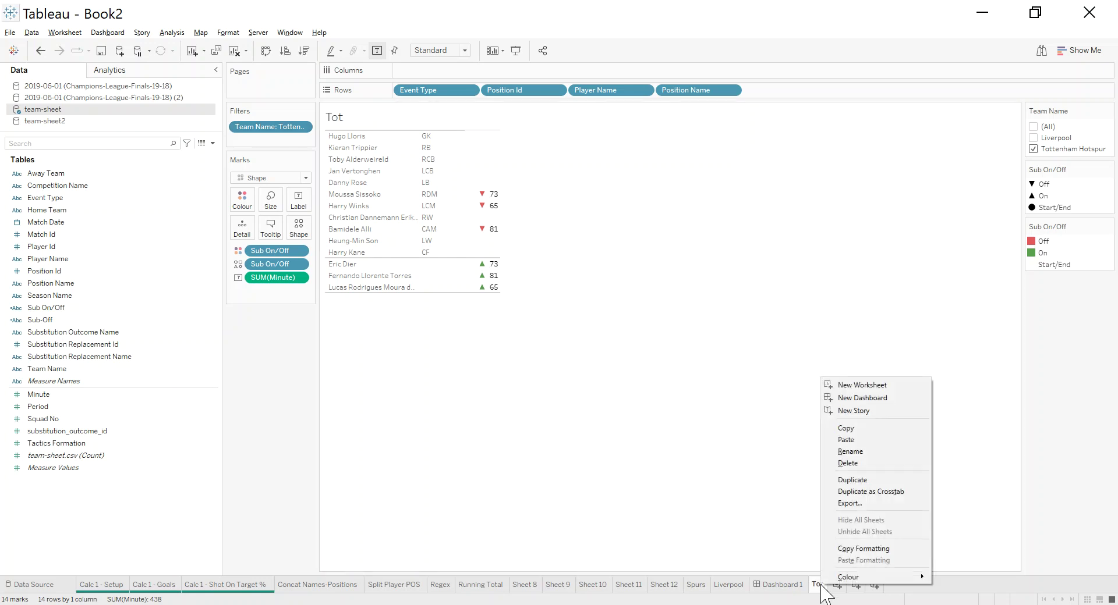
left_click(852, 480)
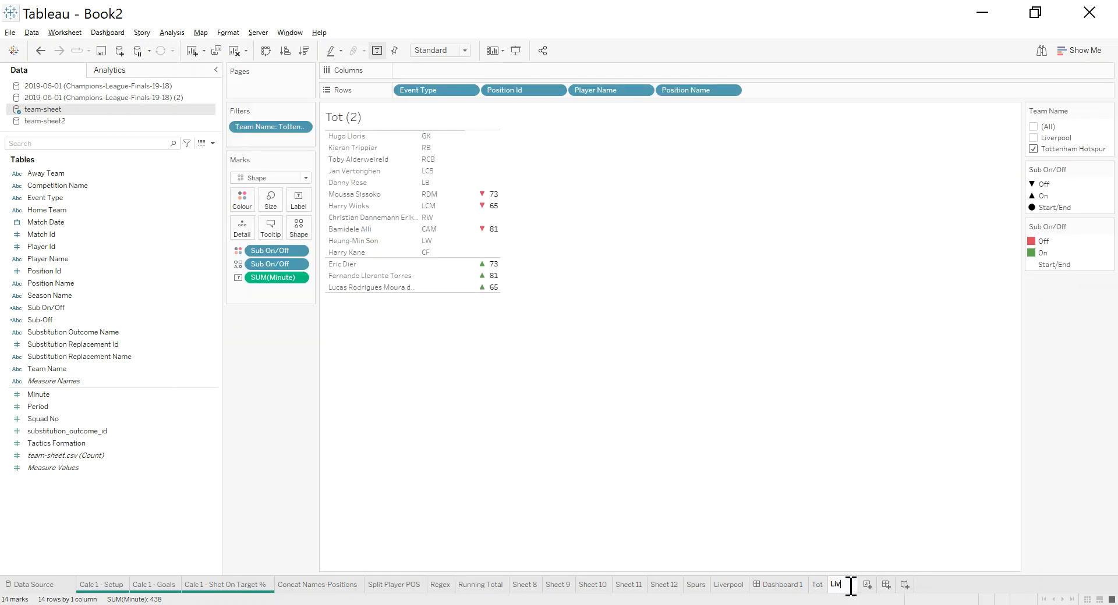
key("Return")
left_click(1033, 138)
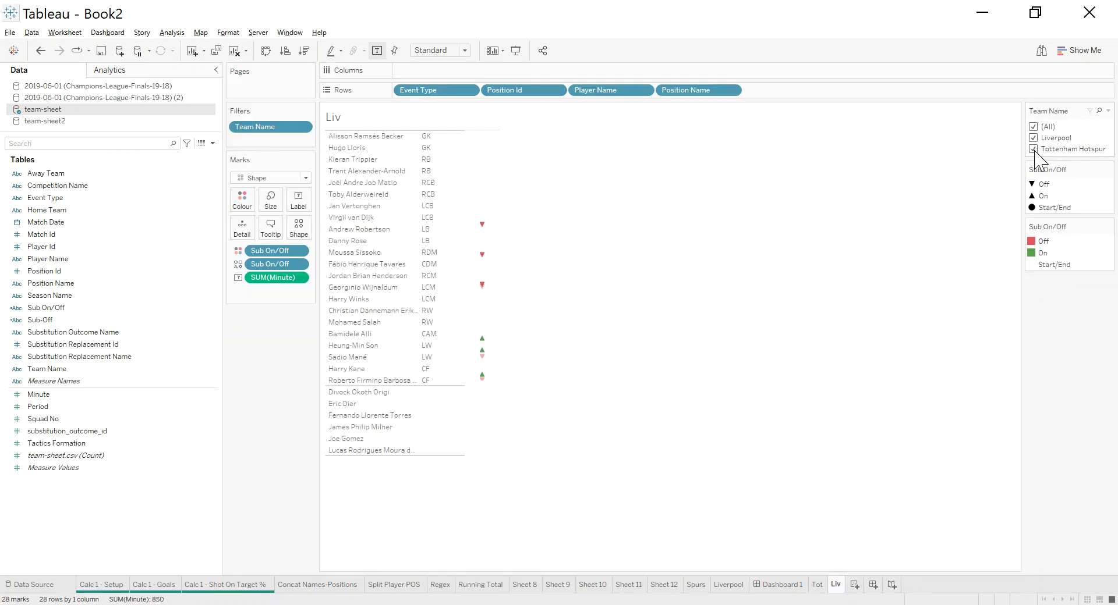
left_click(1034, 149)
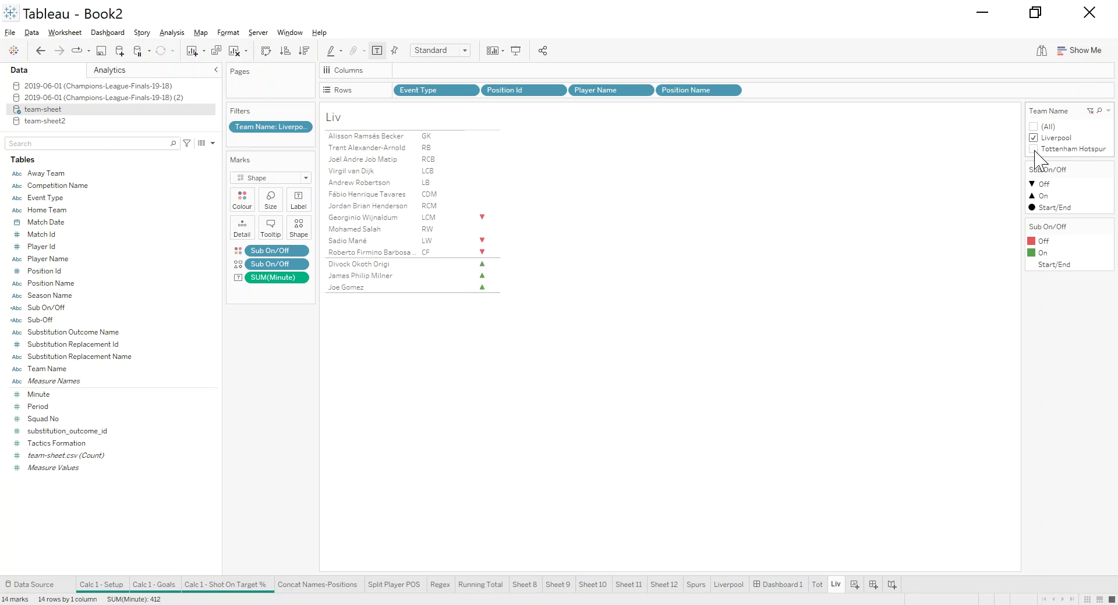
left_click(872, 584)
Place the Tot and Liv tables side by side in a horizontal container across the top
left_click_drag(135, 446, 389, 449)
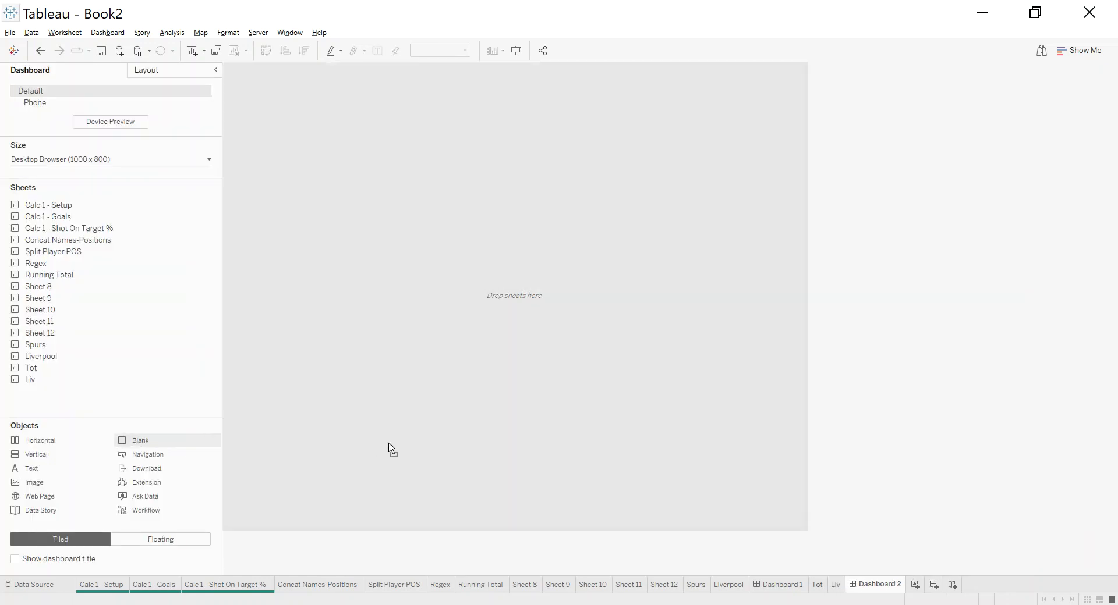
left_click_drag(40, 440, 549, 153)
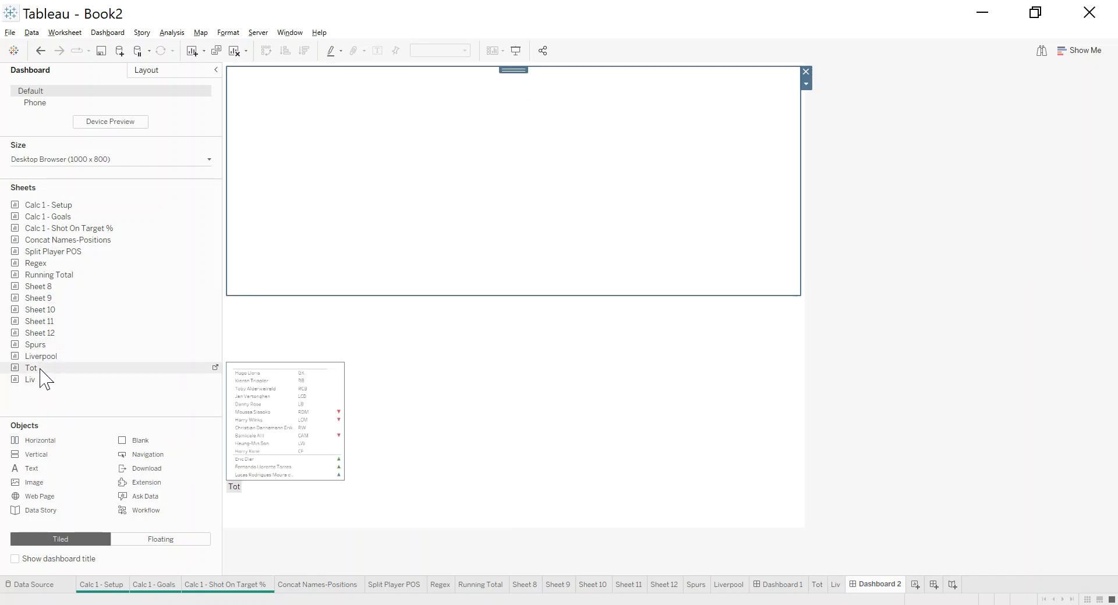
left_click_drag(41, 356, 287, 189)
left_click_drag(140, 440, 677, 186)
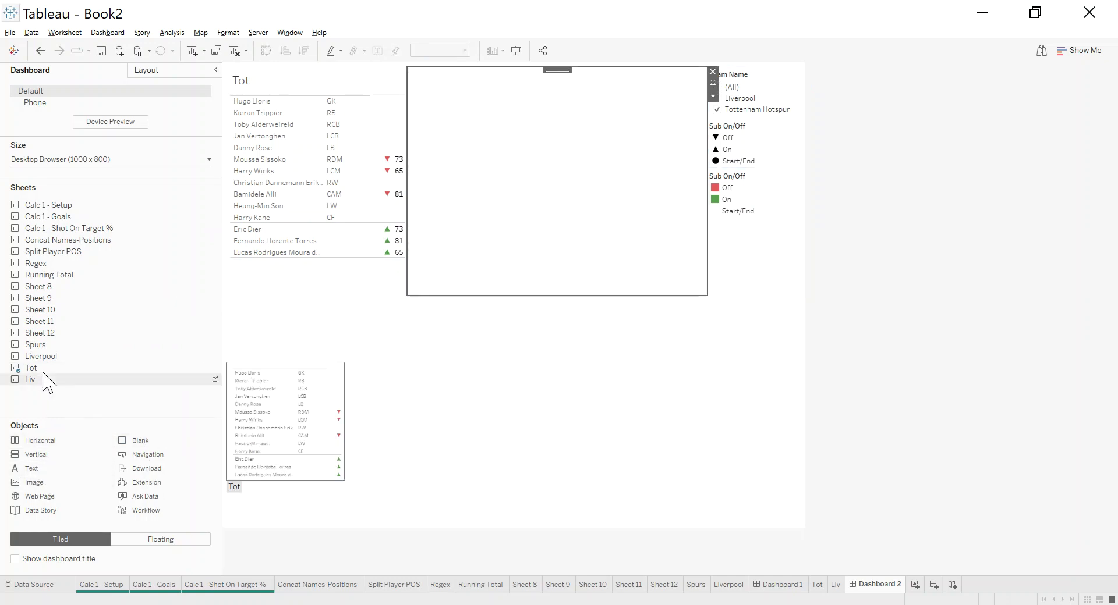
left_click_drag(30, 380, 678, 191)
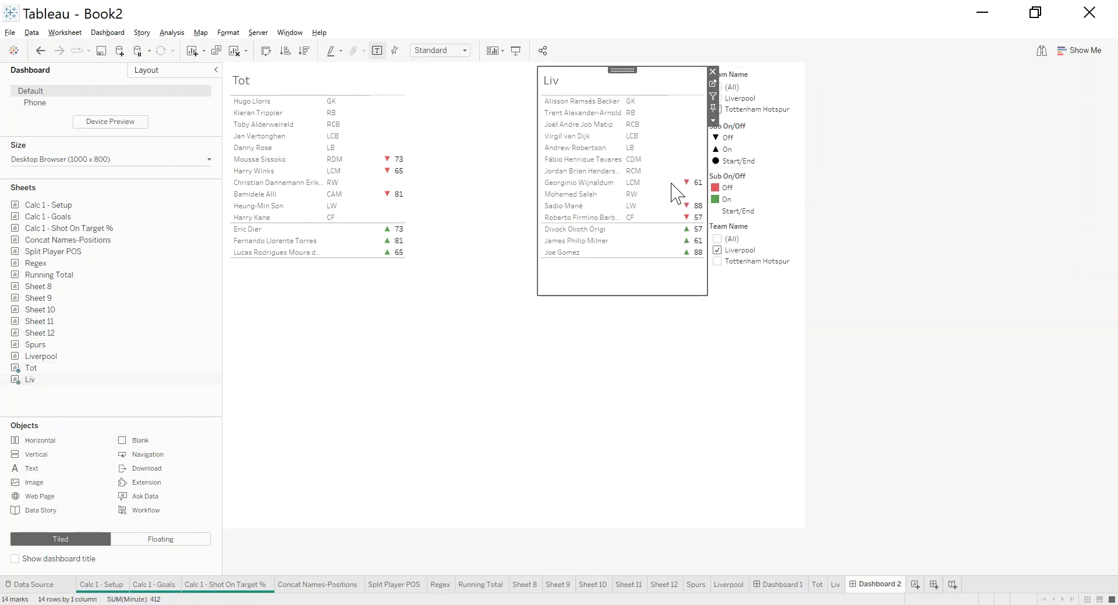
Delete the filters and legends container from the dashboard
left_click(773, 89)
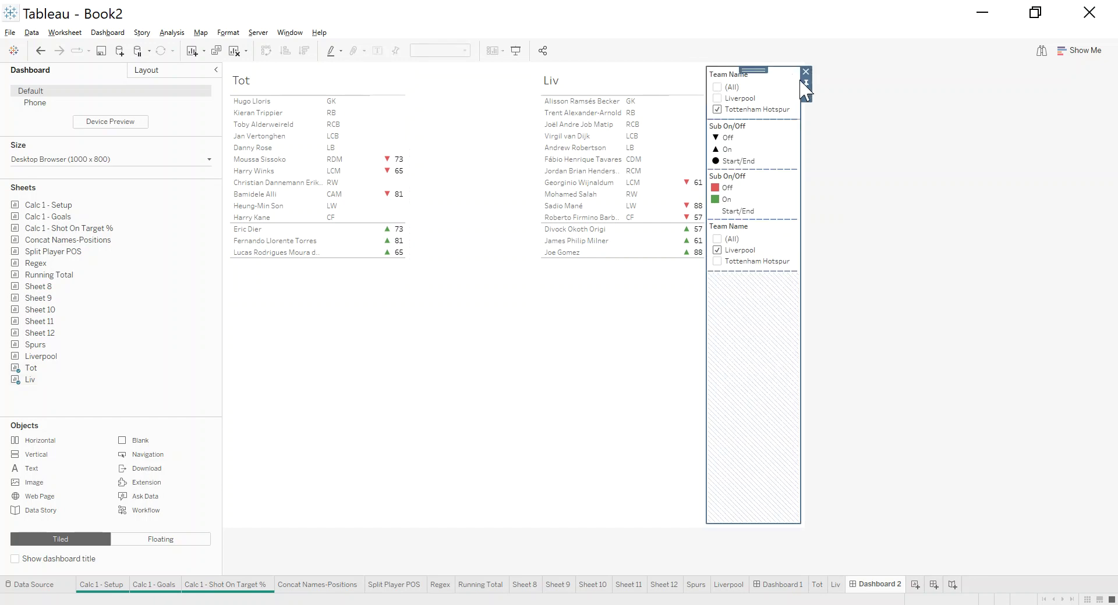
left_click(806, 72)
left_click(612, 335)
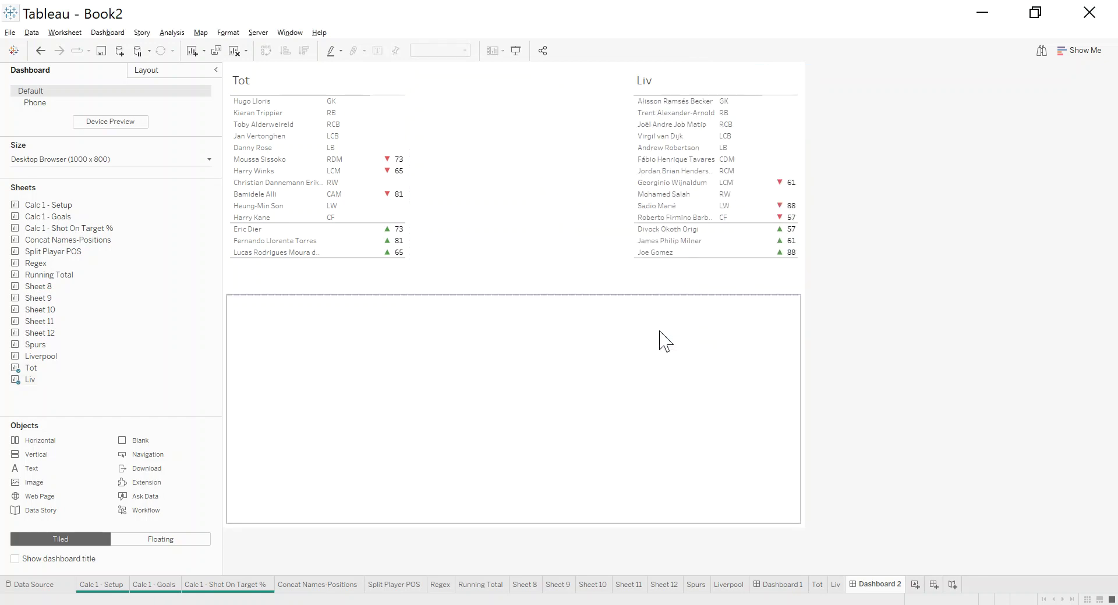